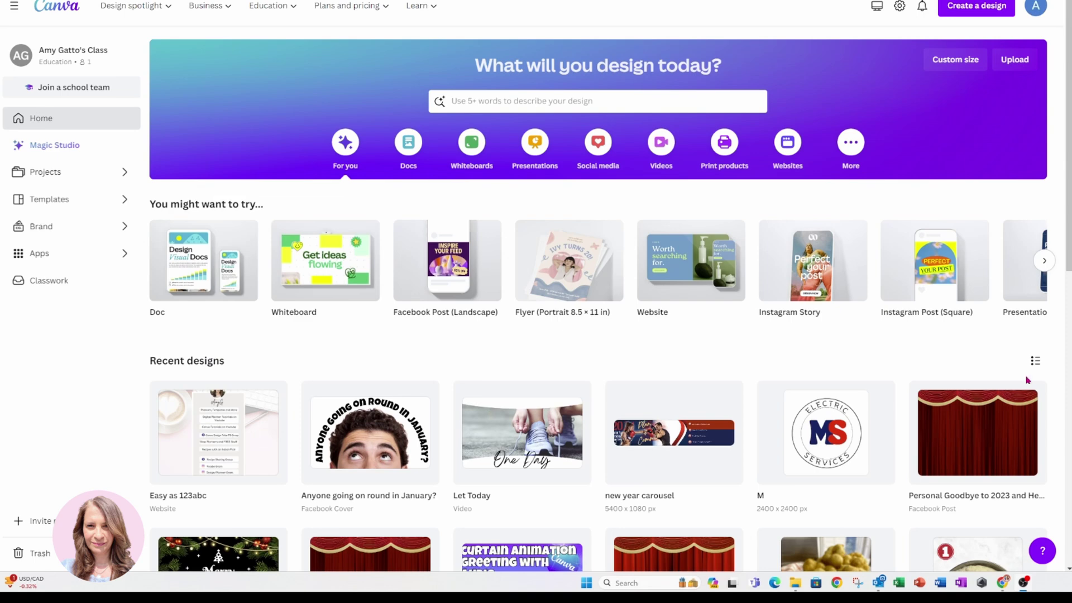
Bring up template suggestions in the home page's 'Use 5+ words to describe your design' search box.
{"action": "mouse_move", "coordinate": [245, 280]}
Search Canva for 'link' templates, then check the Projects tab for matching designs.
{"action": "left_click", "coordinate": [561, 99]}
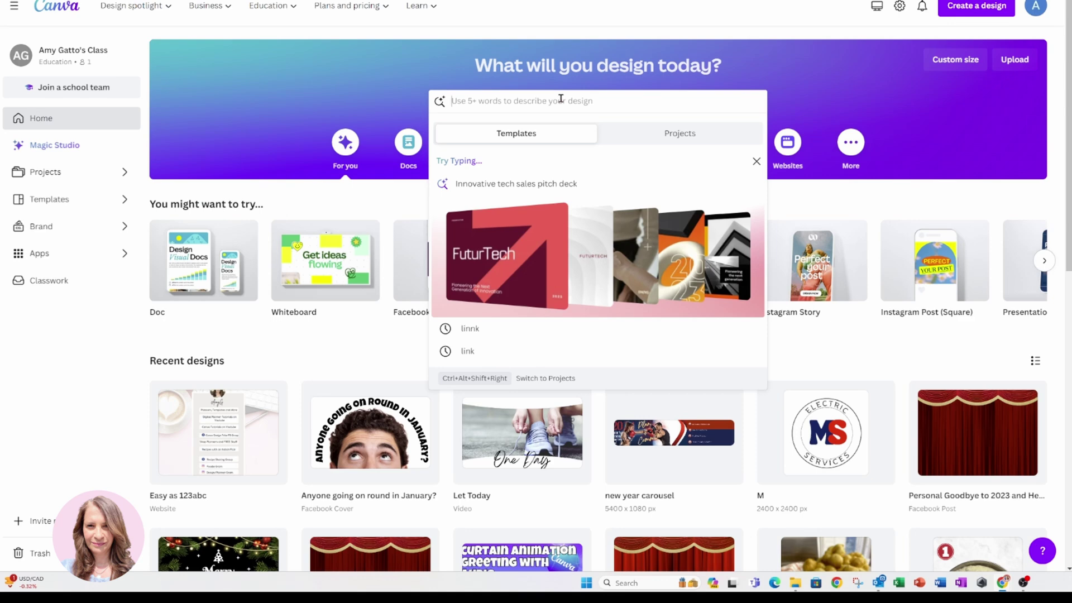
{"action": "type", "text": "link"}
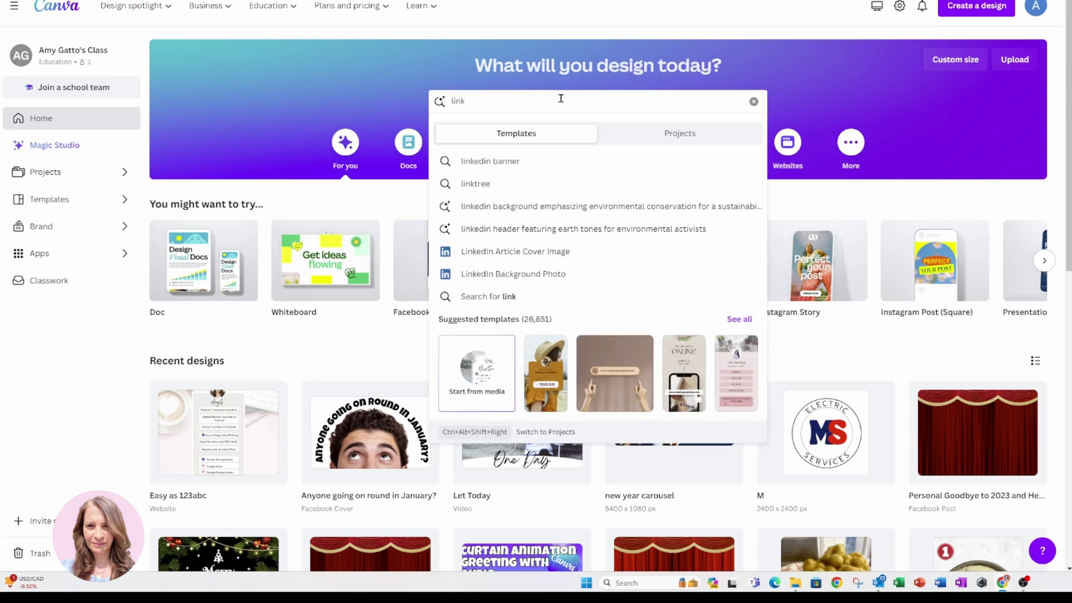
{"action": "key", "text": "Return"}
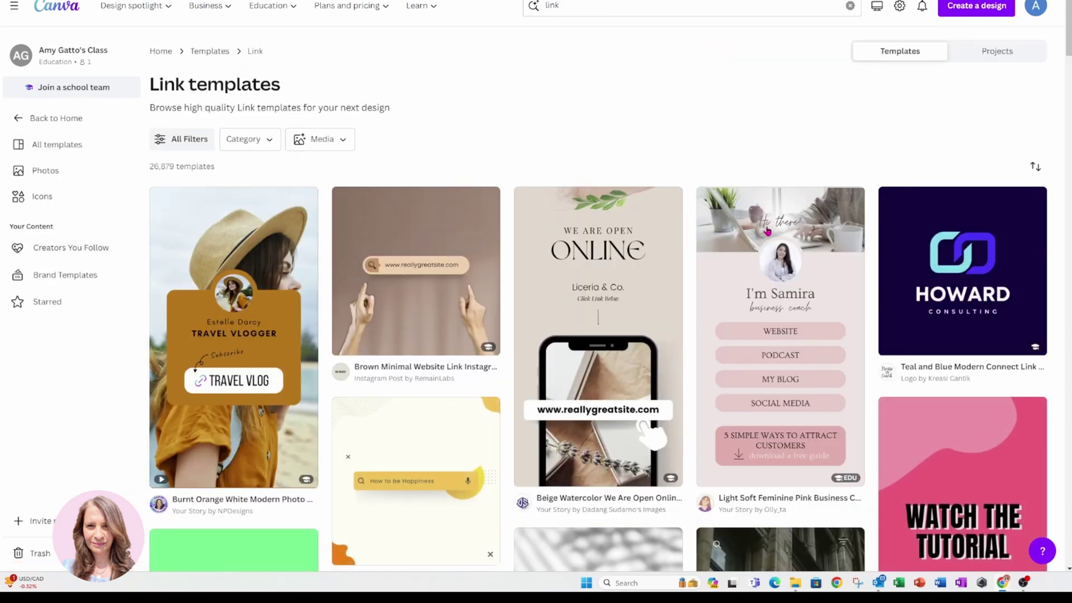
{"action": "scroll", "coordinate": [862, 363], "scroll_direction": "down", "scroll_amount": 1}
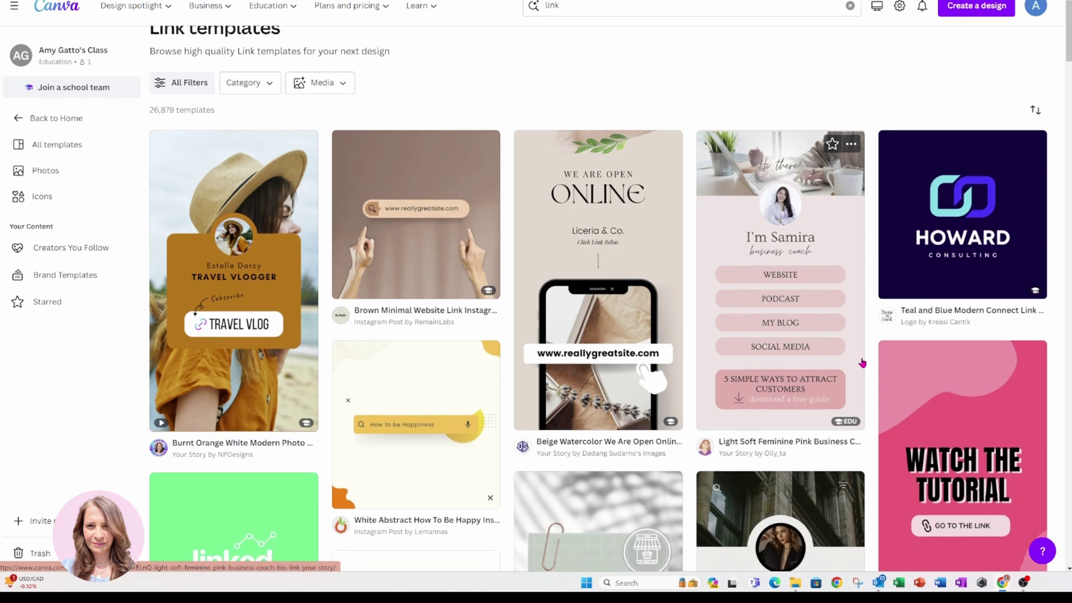
{"action": "scroll", "coordinate": [862, 363], "scroll_direction": "up", "scroll_amount": 1}
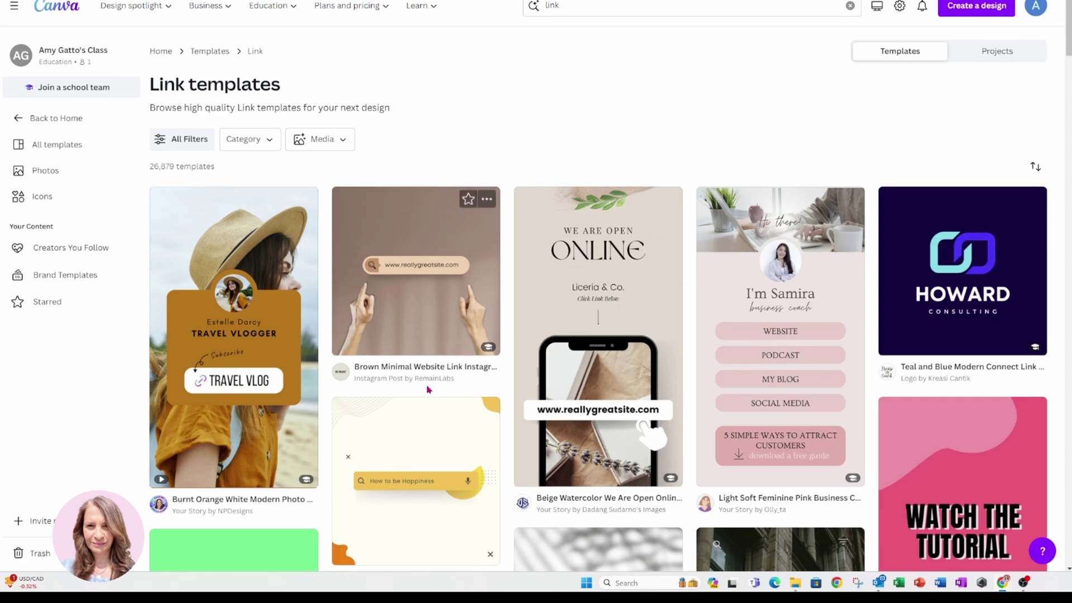
{"action": "left_click", "coordinate": [1006, 51]}
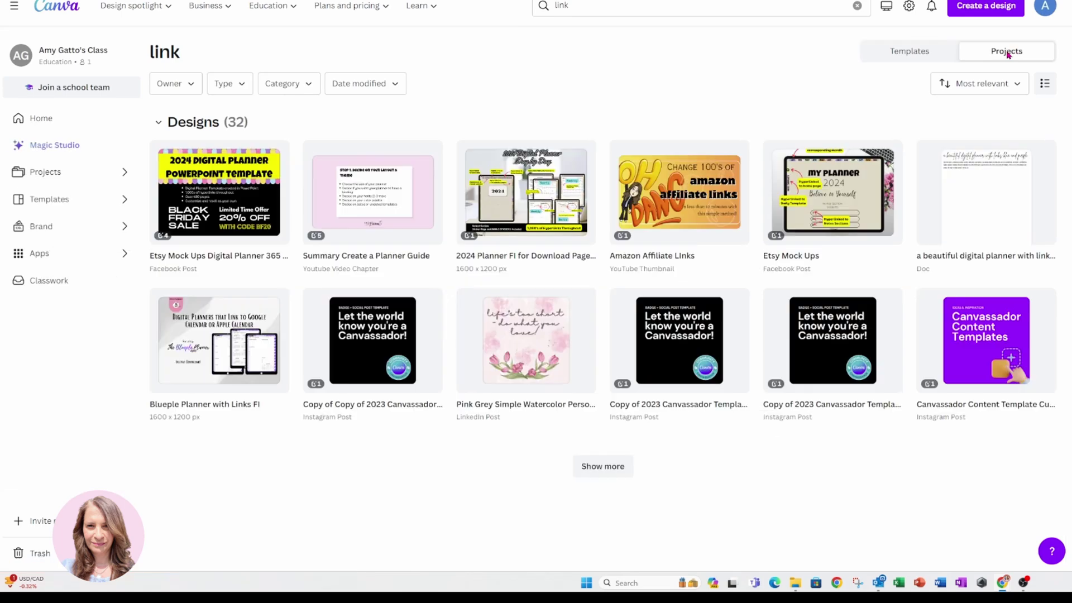
Return to the Templates tab and browse the 'link' template grid for the pink business coach card.
{"action": "left_click", "coordinate": [920, 52]}
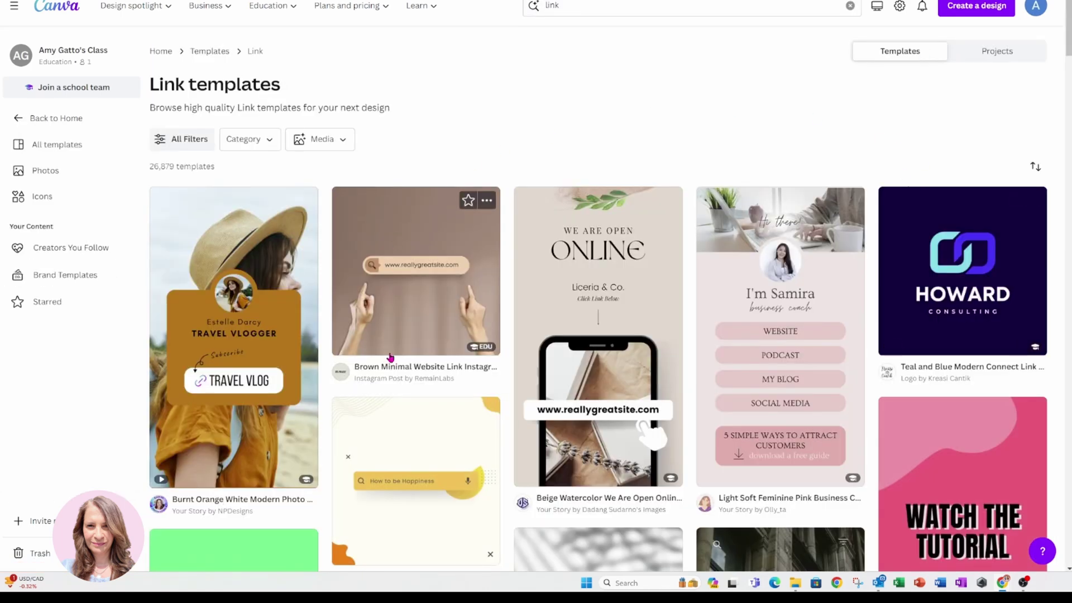
{"action": "scroll", "coordinate": [650, 501], "scroll_direction": "down", "scroll_amount": 3}
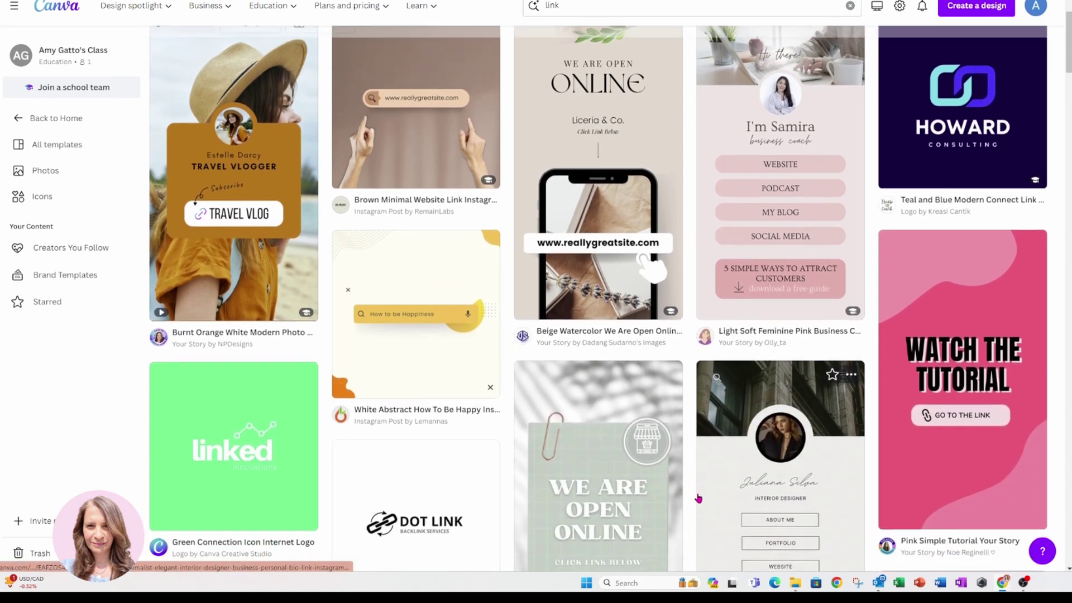
{"action": "scroll", "coordinate": [697, 498], "scroll_direction": "down", "scroll_amount": 2}
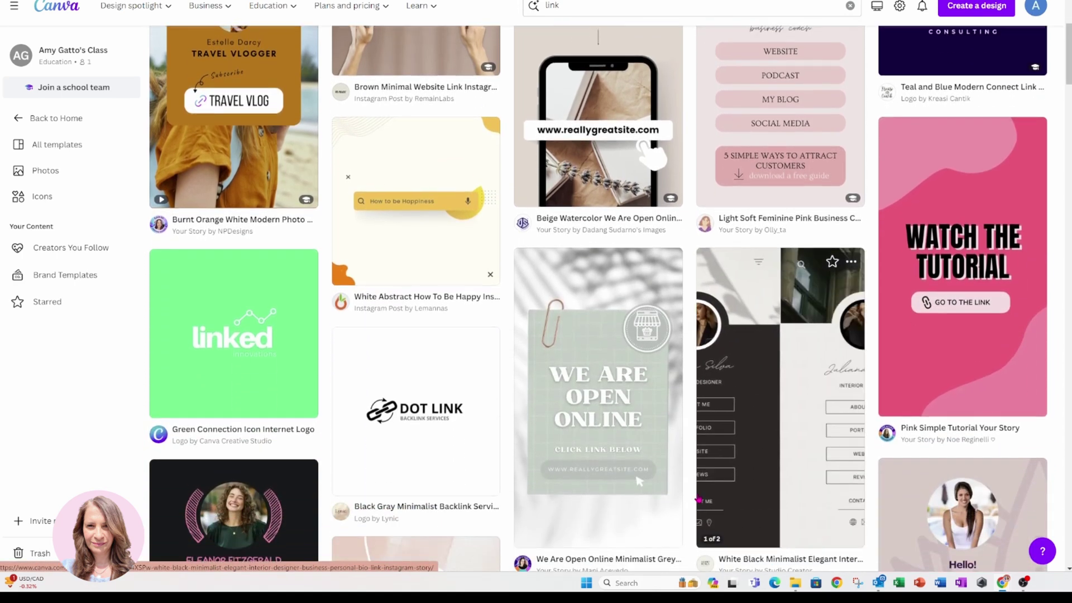
{"action": "scroll", "coordinate": [698, 498], "scroll_direction": "up", "scroll_amount": 2}
{"action": "scroll", "coordinate": [697, 498], "scroll_direction": "up", "scroll_amount": 3}
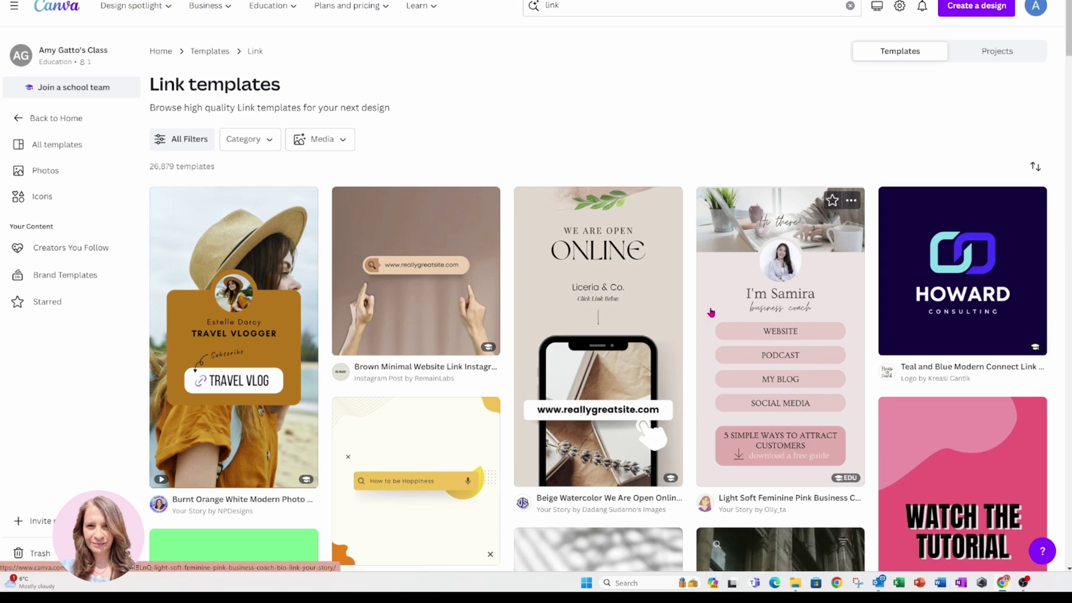
{"action": "scroll", "coordinate": [498, 426], "scroll_direction": "down", "scroll_amount": 1}
{"action": "scroll", "coordinate": [499, 427], "scroll_direction": "down", "scroll_amount": 7}
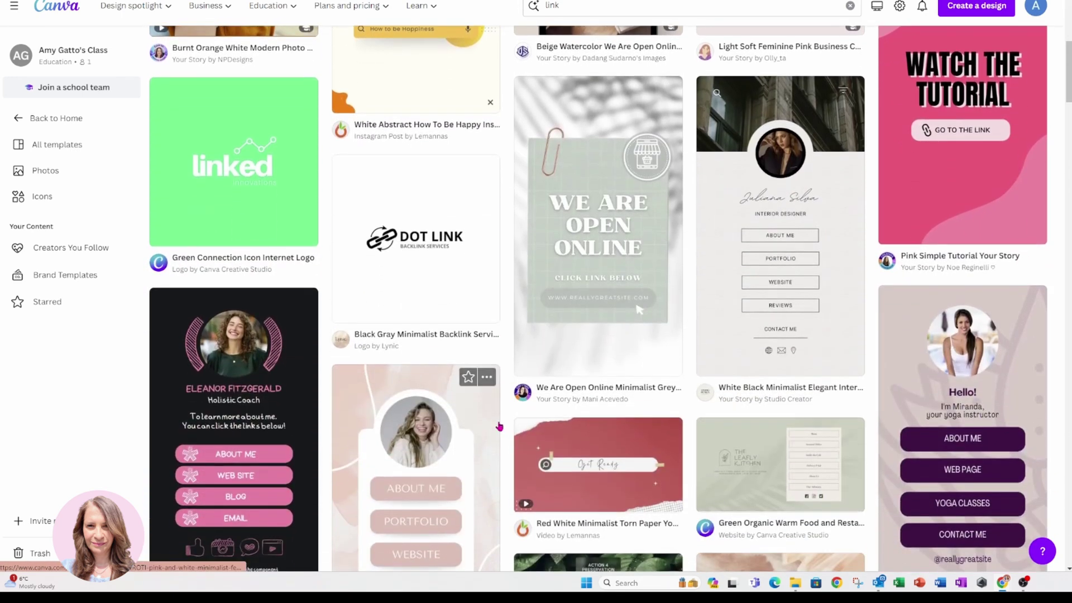
{"action": "scroll", "coordinate": [564, 404], "scroll_direction": "down", "scroll_amount": 6}
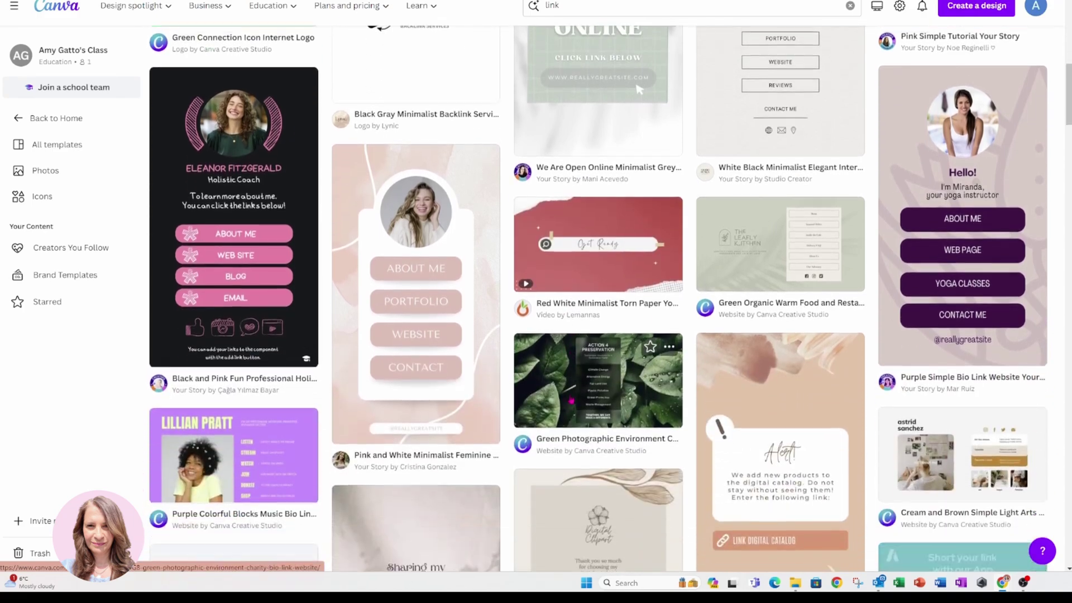
{"action": "scroll", "coordinate": [571, 399], "scroll_direction": "down", "scroll_amount": 6}
{"action": "scroll", "coordinate": [571, 399], "scroll_direction": "up", "scroll_amount": 11}
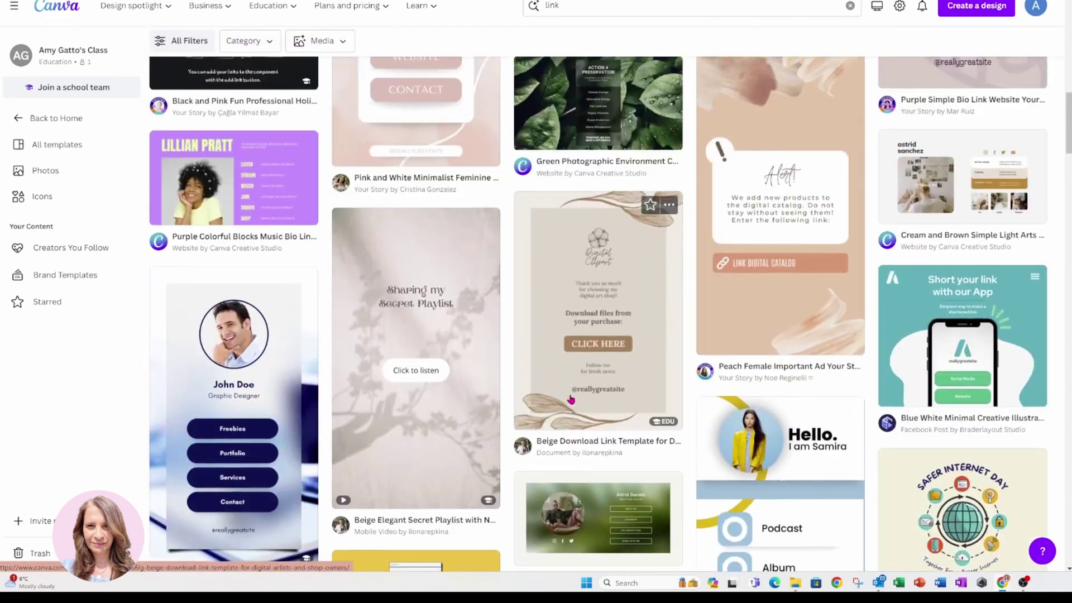
{"action": "scroll", "coordinate": [570, 399], "scroll_direction": "up", "scroll_amount": 9}
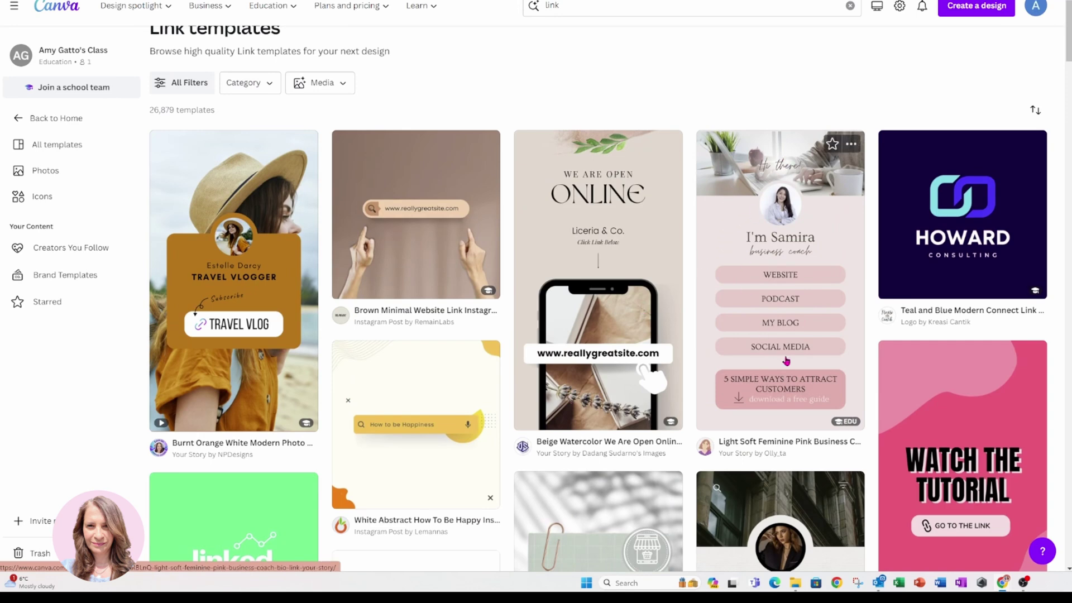
Customize the Light Soft Feminine Pink Business Coach template and browse the Design panel.
{"action": "left_click", "coordinate": [731, 217]}
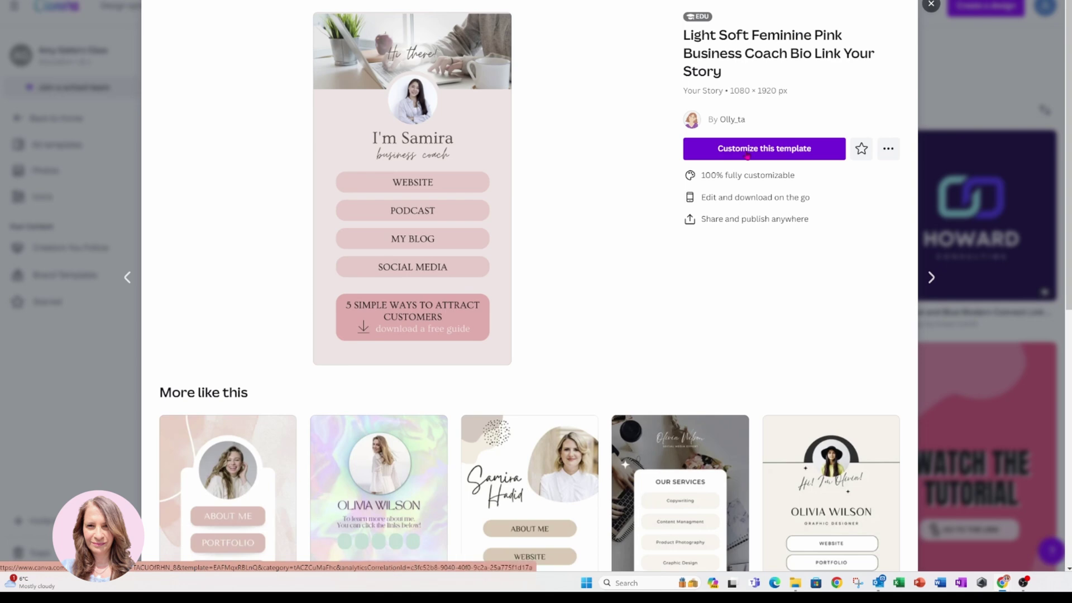
{"action": "left_click", "coordinate": [747, 152]}
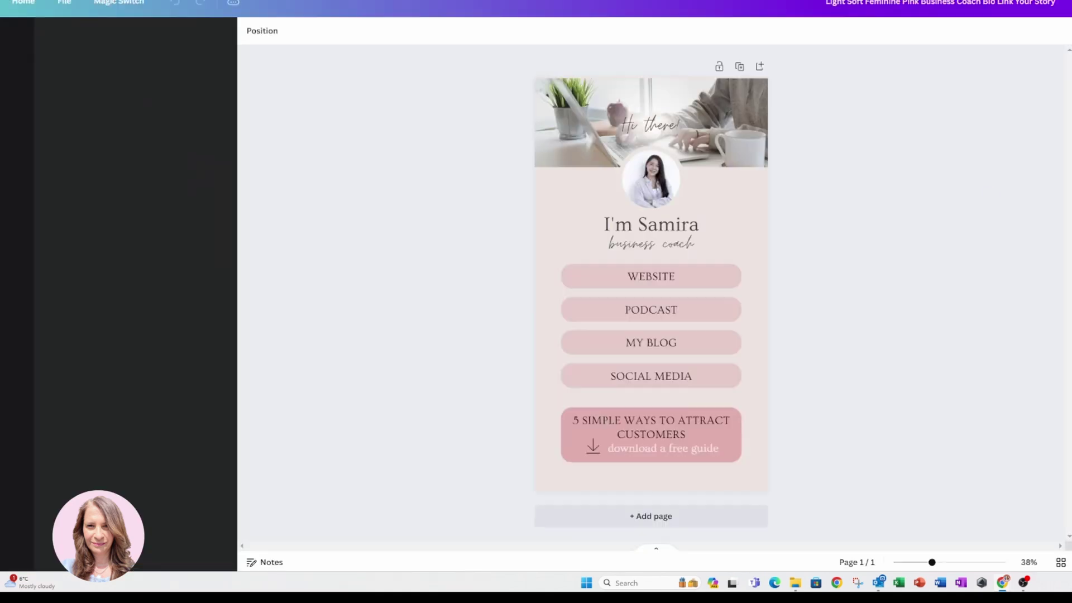
{"action": "key", "text": "ctrl+plus"}
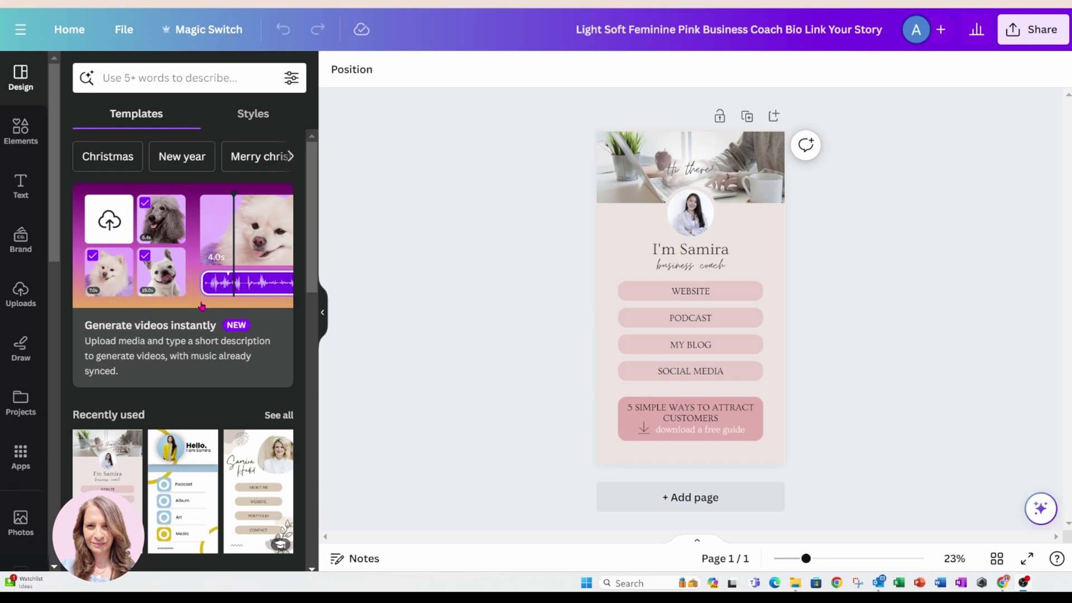
{"action": "scroll", "coordinate": [202, 340], "scroll_direction": "down", "scroll_amount": 6}
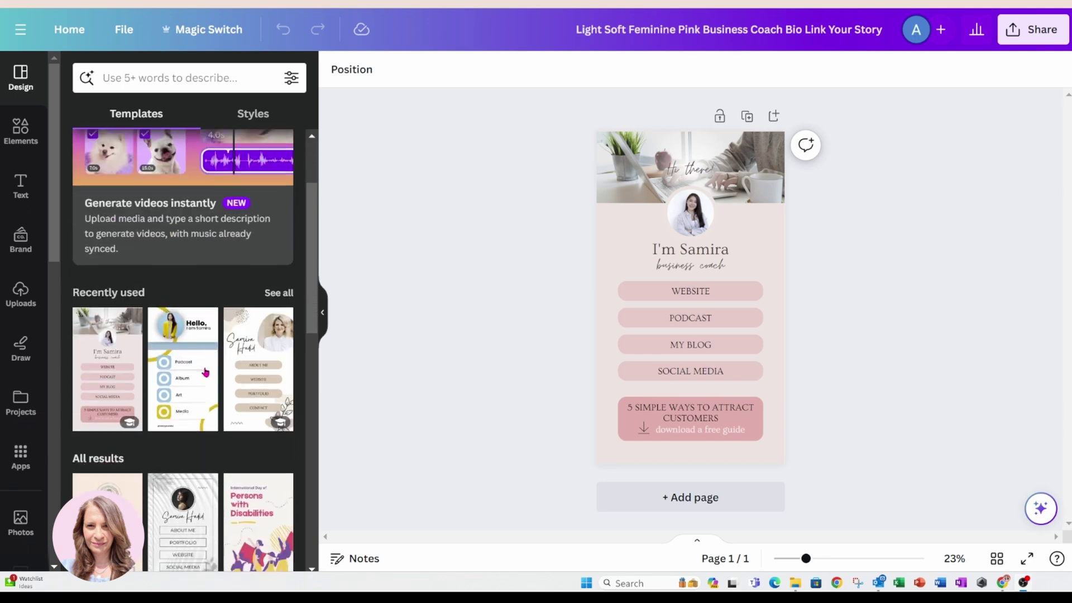
{"action": "scroll", "coordinate": [206, 373], "scroll_direction": "down", "scroll_amount": 5}
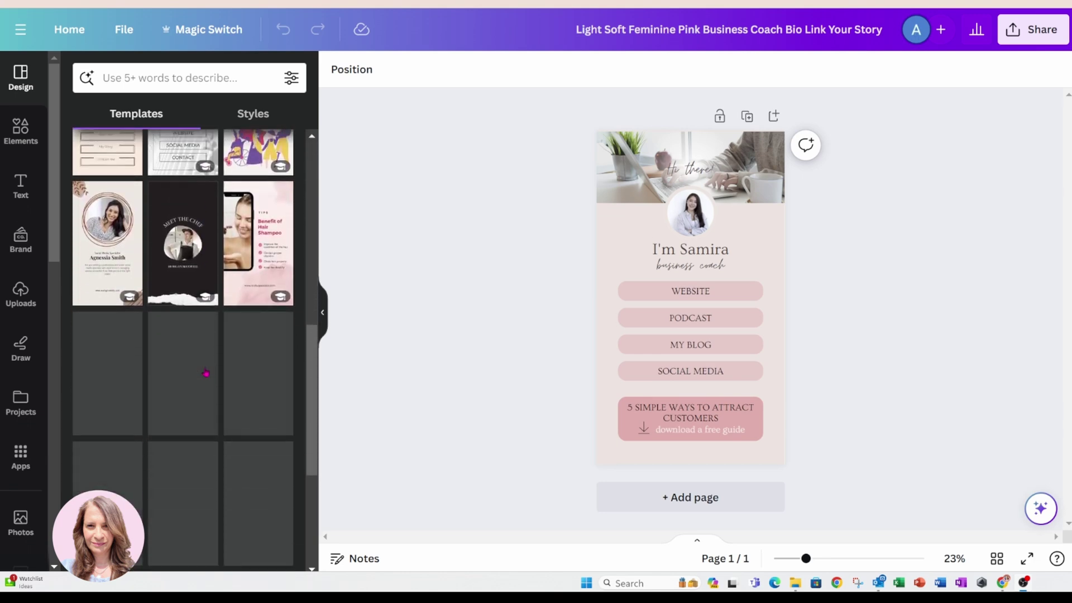
{"action": "scroll", "coordinate": [205, 373], "scroll_direction": "up", "scroll_amount": 4}
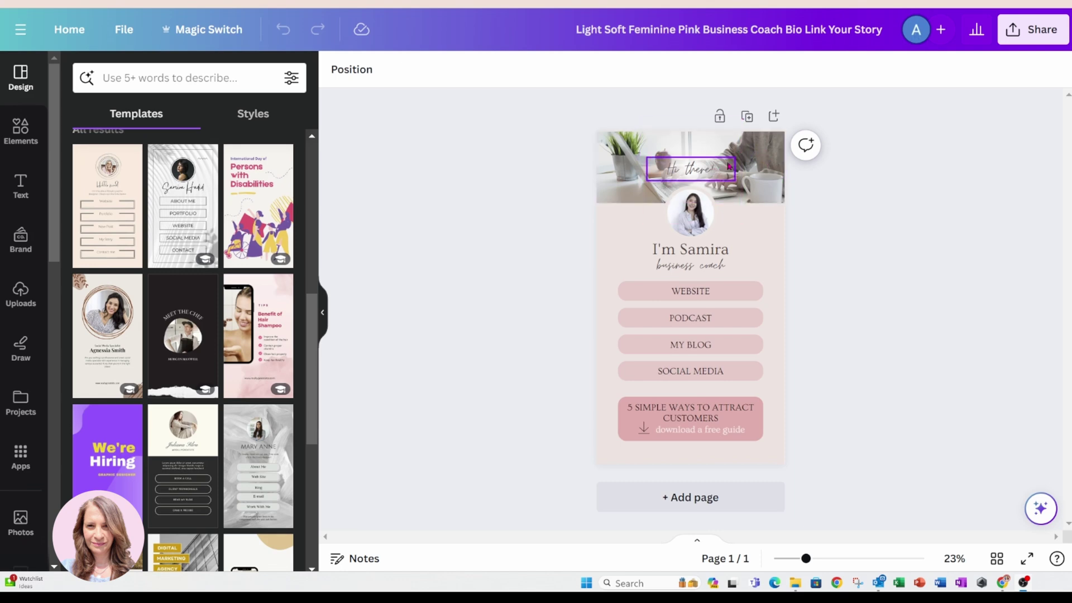
Place the latte-and-keyboard photo from a 'pink keyboard desktop' Photos search over the header.
{"action": "left_click", "coordinate": [20, 129]}
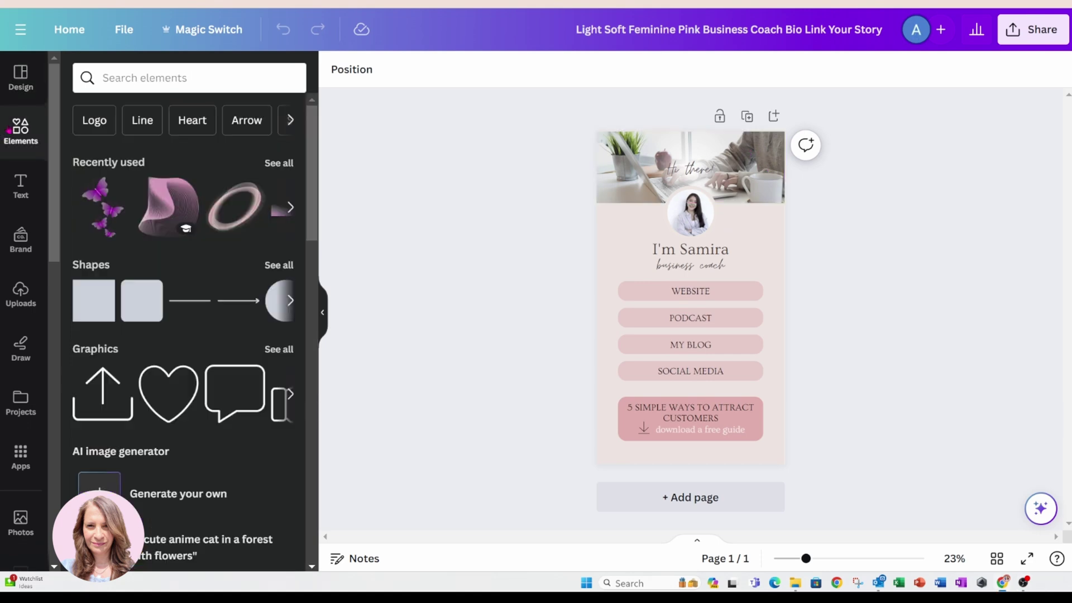
{"action": "left_click", "coordinate": [132, 73]}
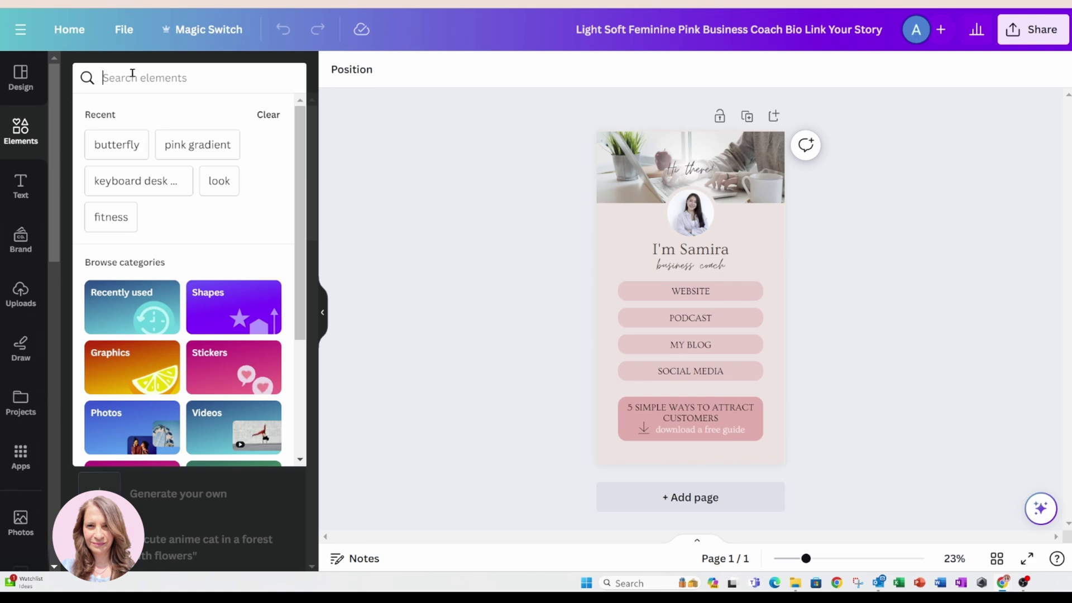
{"action": "type", "text": "pink"}
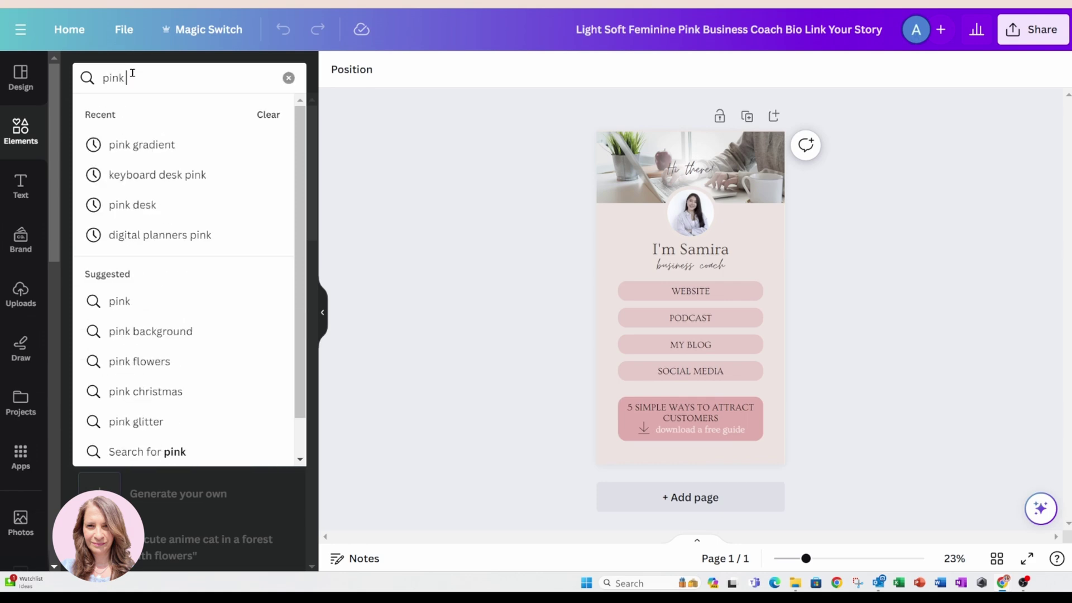
{"action": "type", "text": " keyboard desktop"}
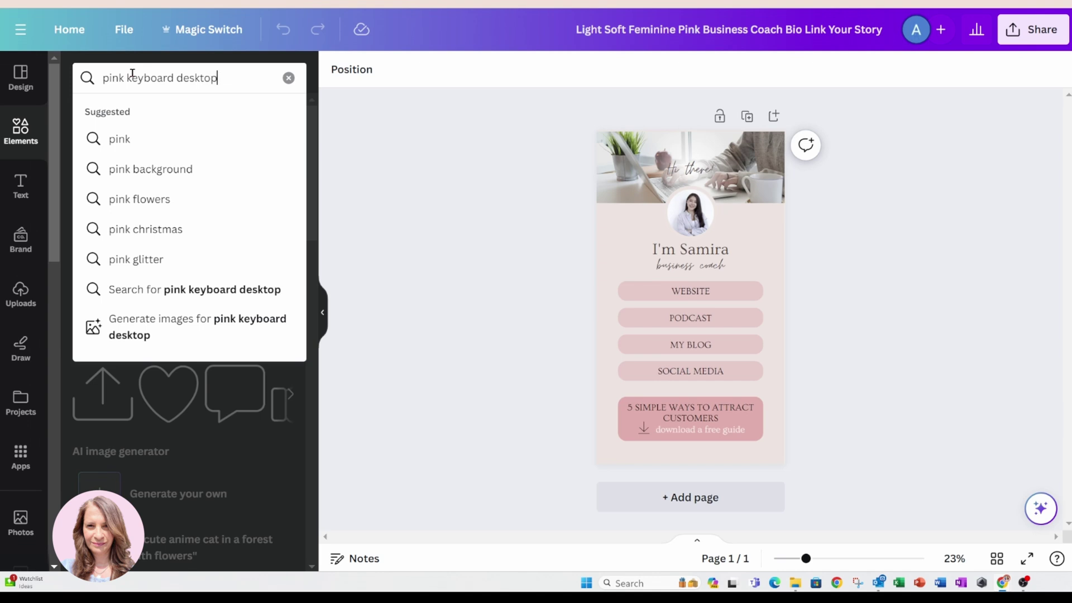
{"action": "key", "text": "Return"}
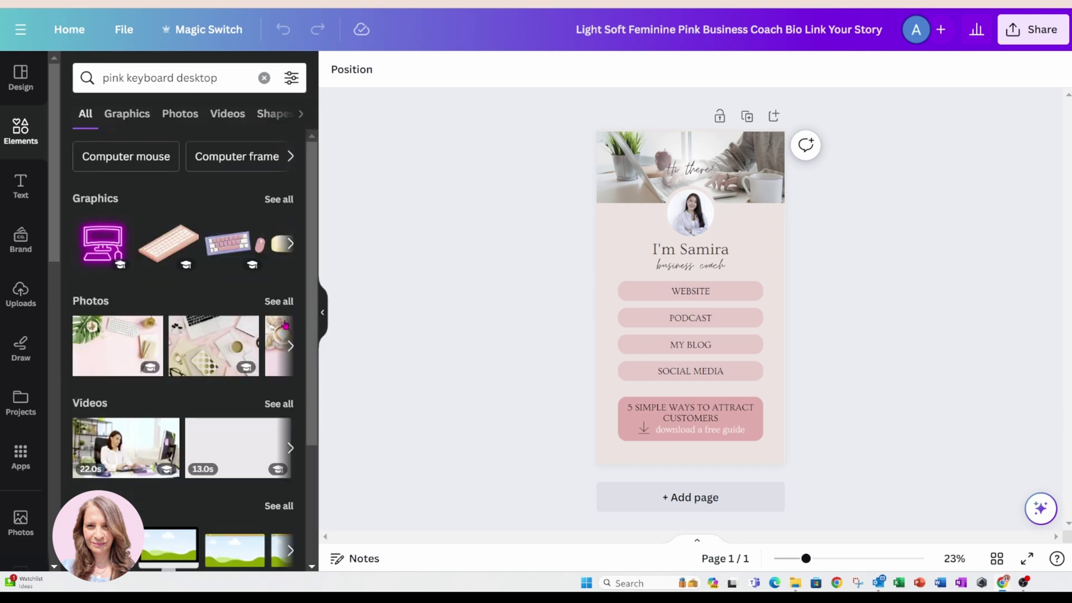
{"action": "left_click", "coordinate": [279, 302]}
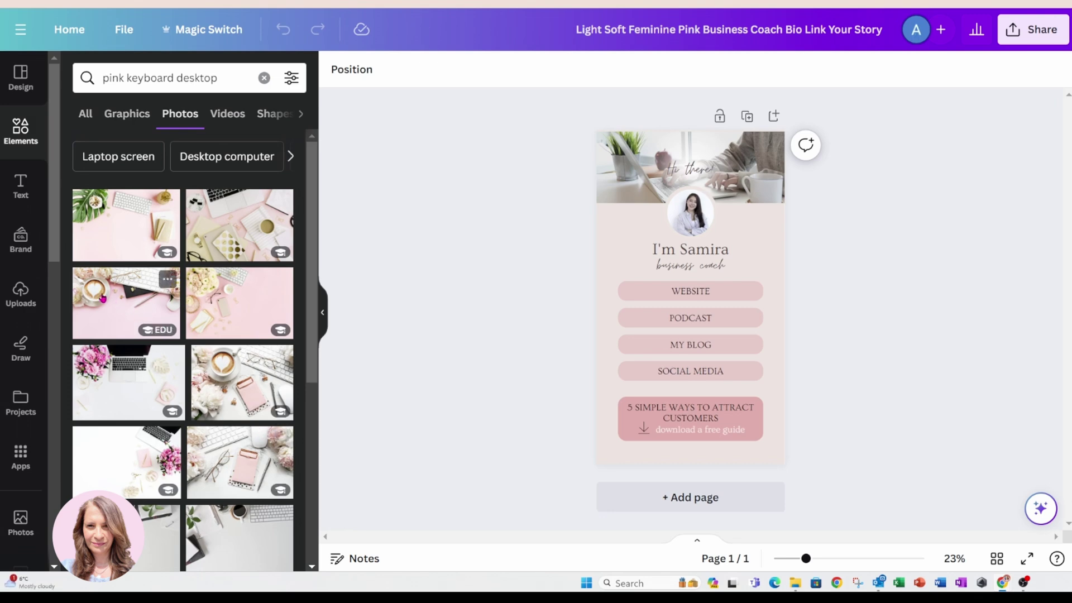
{"action": "left_click", "coordinate": [103, 298]}
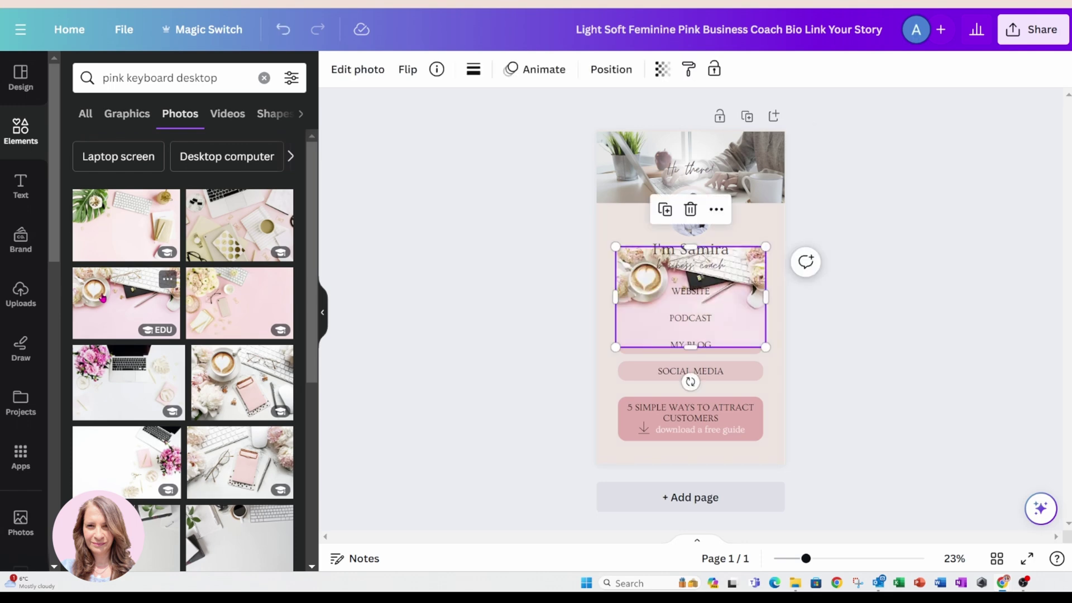
{"action": "left_click_drag", "start_coordinate": [632, 330], "coordinate": [619, 198]}
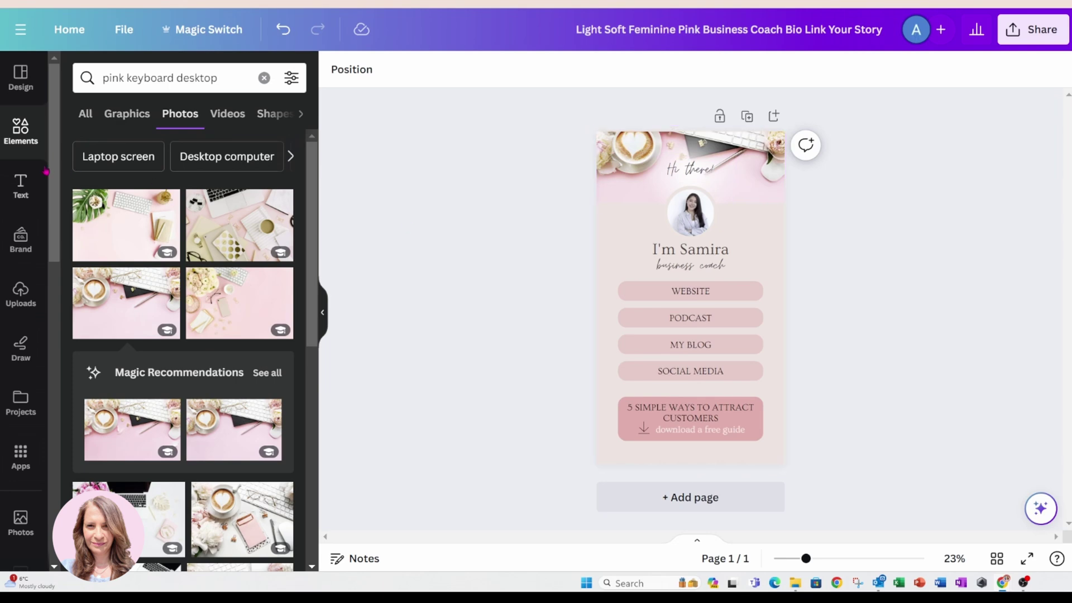
Set the page background colour to white #ffffff.
{"action": "left_click", "coordinate": [615, 243]}
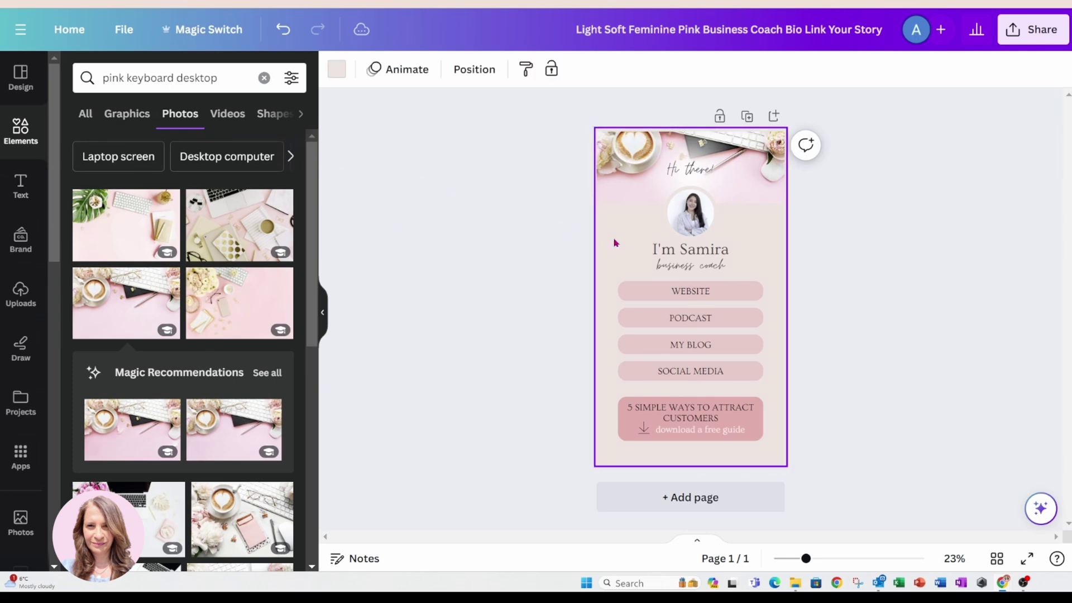
{"action": "left_click", "coordinate": [337, 68]}
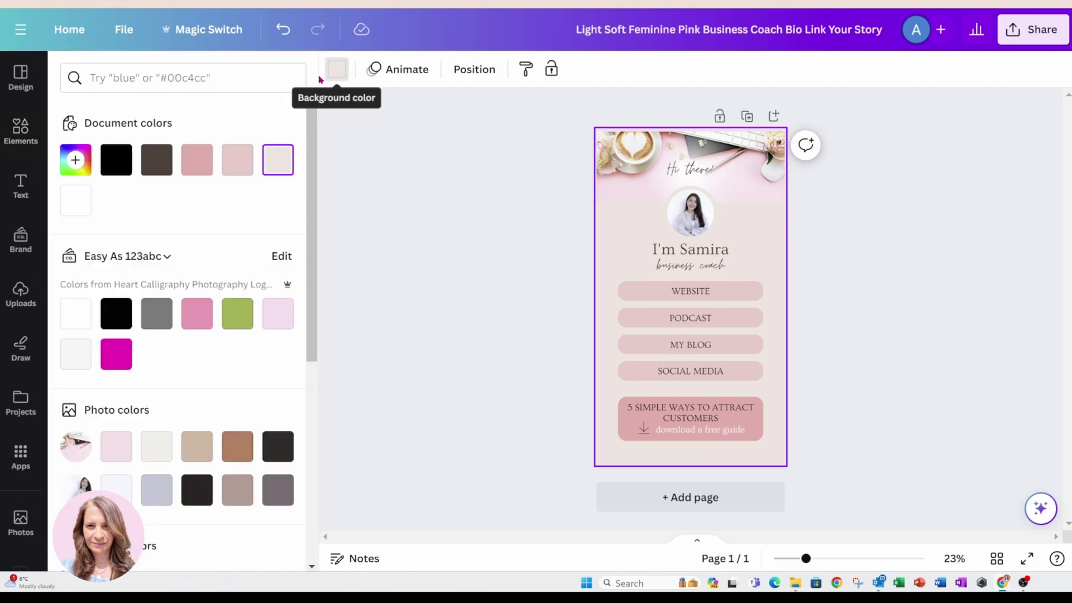
{"action": "left_click", "coordinate": [84, 199]}
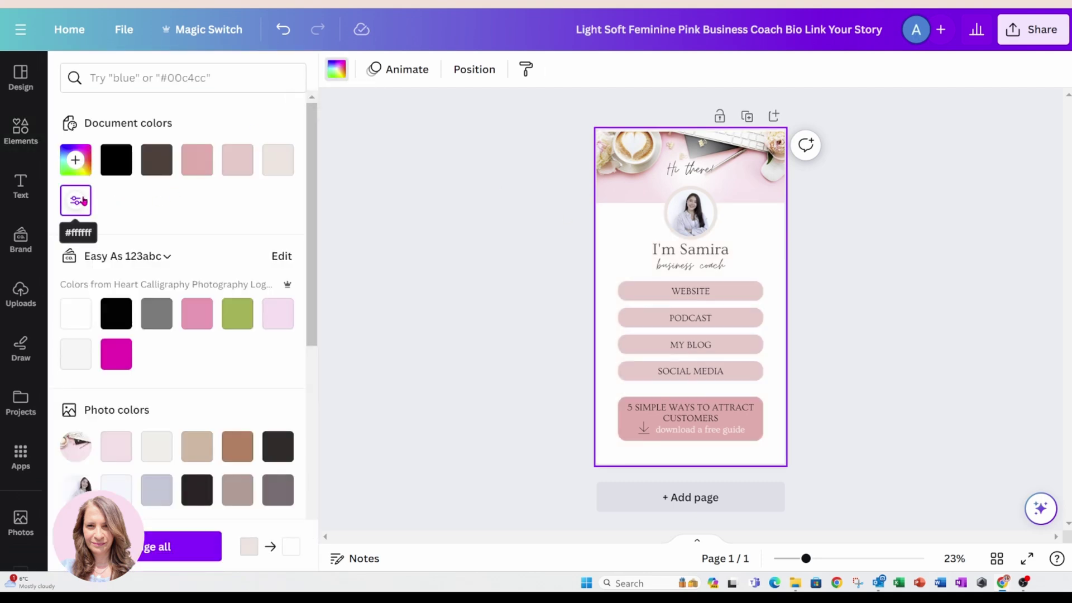
{"action": "left_click", "coordinate": [487, 217]}
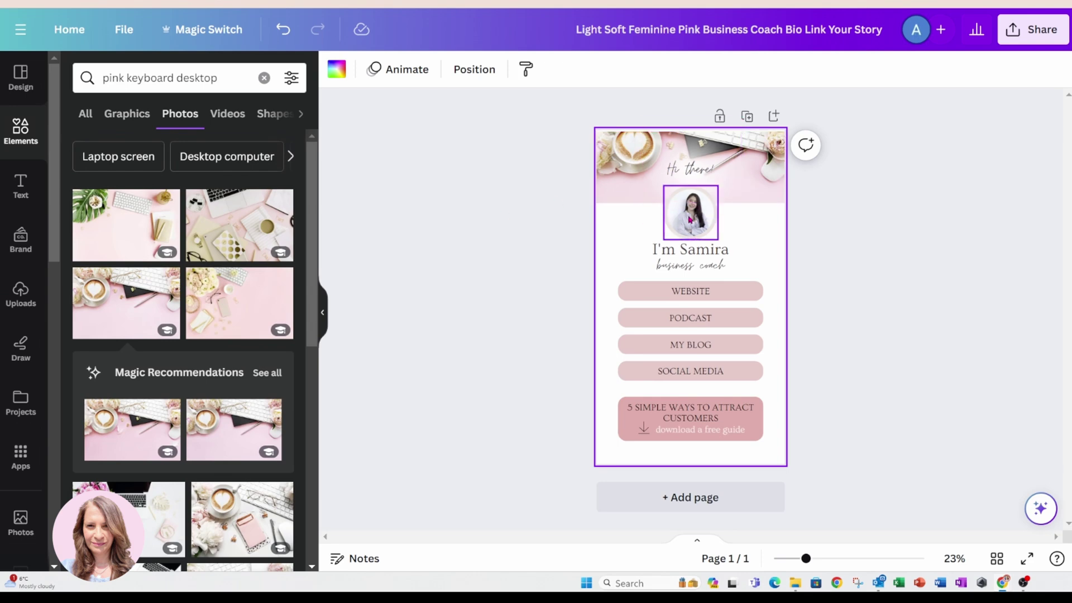
{"action": "left_click", "coordinate": [695, 221]}
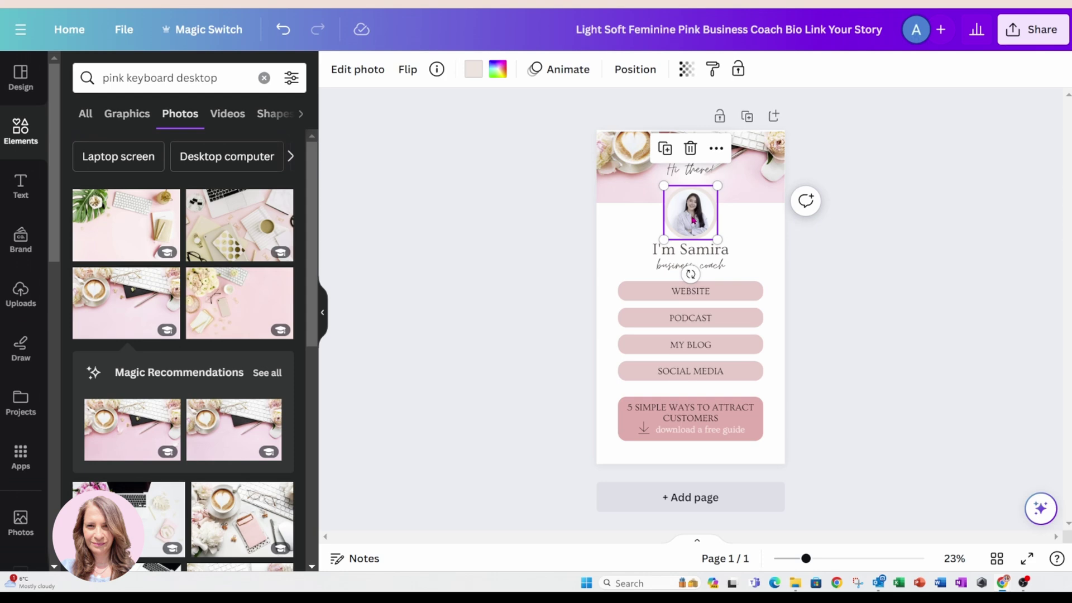
Delete the circle's stock photo and add your own portrait from a search of your Uploads.
{"action": "key", "text": "Delete"}
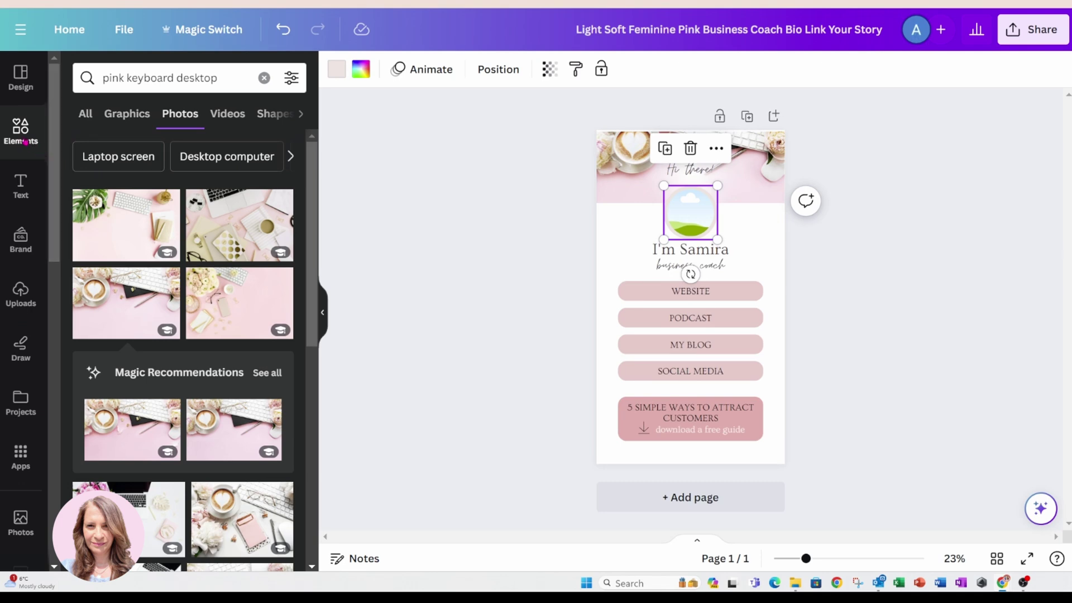
{"action": "left_click", "coordinate": [22, 140]}
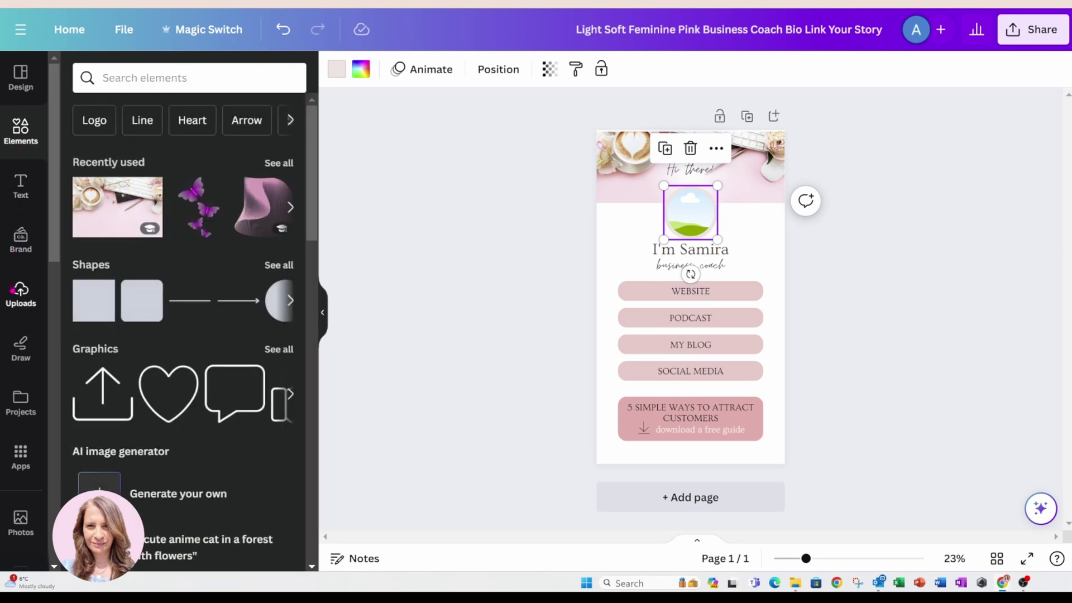
{"action": "left_click", "coordinate": [19, 296]}
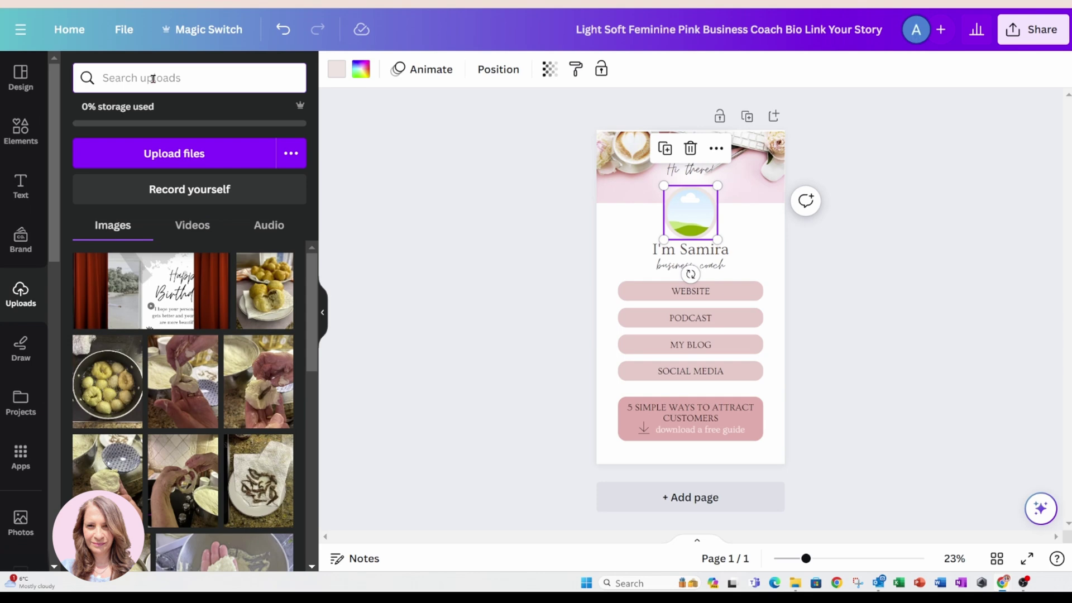
{"action": "left_click", "coordinate": [153, 78]}
{"action": "type", "text": "amy"}
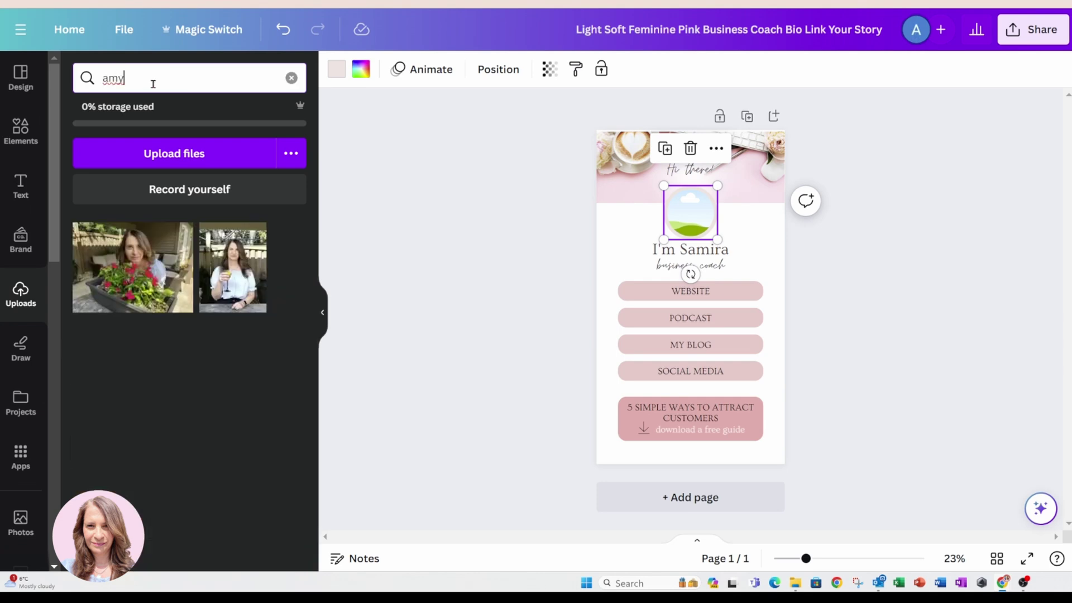
{"action": "left_click", "coordinate": [235, 262]}
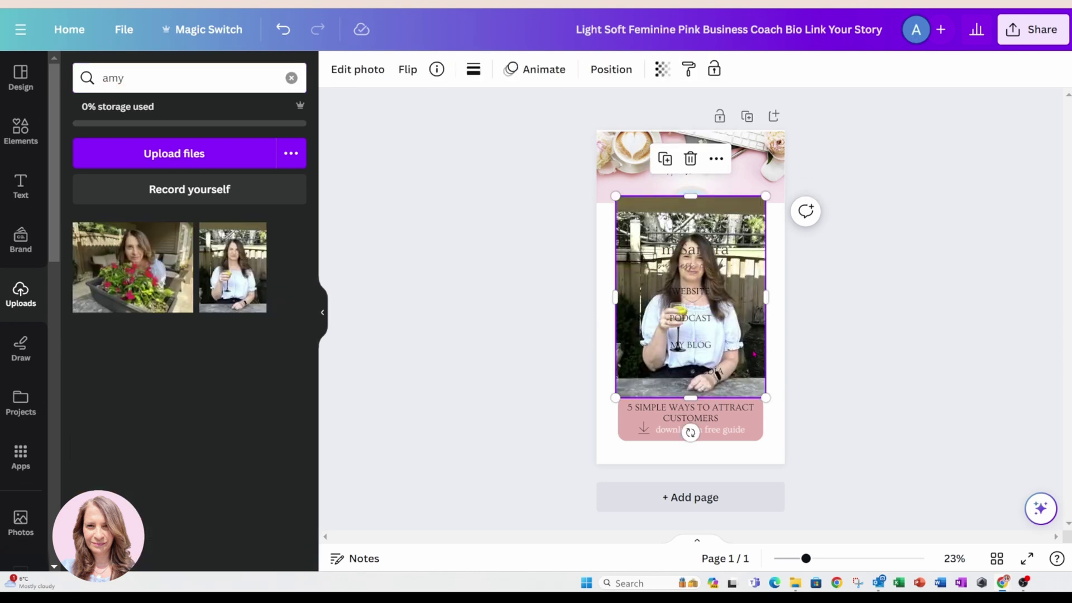
Crop the portrait's top, bottom and sides, then drop it into the profile circle frame.
{"action": "left_click_drag", "start_coordinate": [690, 196], "coordinate": [690, 229]}
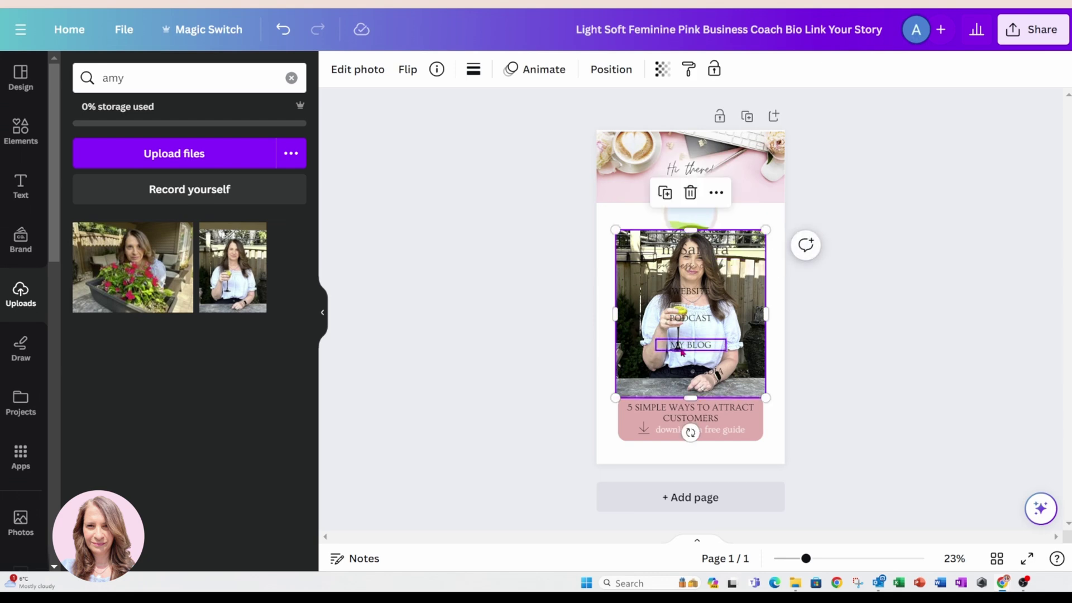
{"action": "left_click_drag", "start_coordinate": [691, 398], "coordinate": [695, 316]}
{"action": "left_click_drag", "start_coordinate": [615, 272], "coordinate": [646, 272]}
{"action": "left_click_drag", "start_coordinate": [765, 272], "coordinate": [734, 271]}
{"action": "left_click_drag", "start_coordinate": [702, 307], "coordinate": [700, 230]}
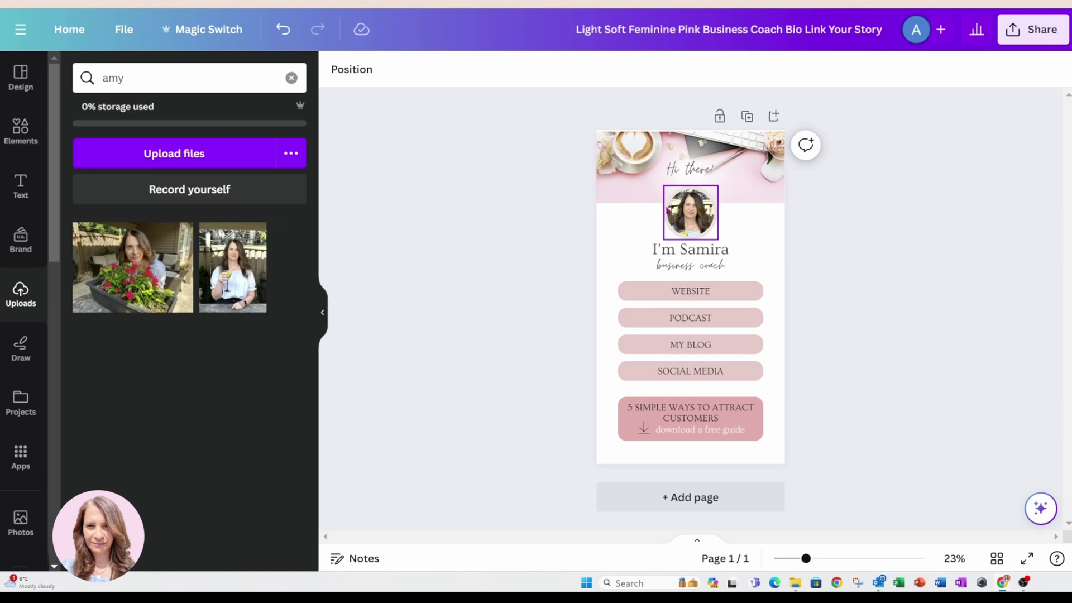
{"action": "left_click", "coordinate": [692, 223]}
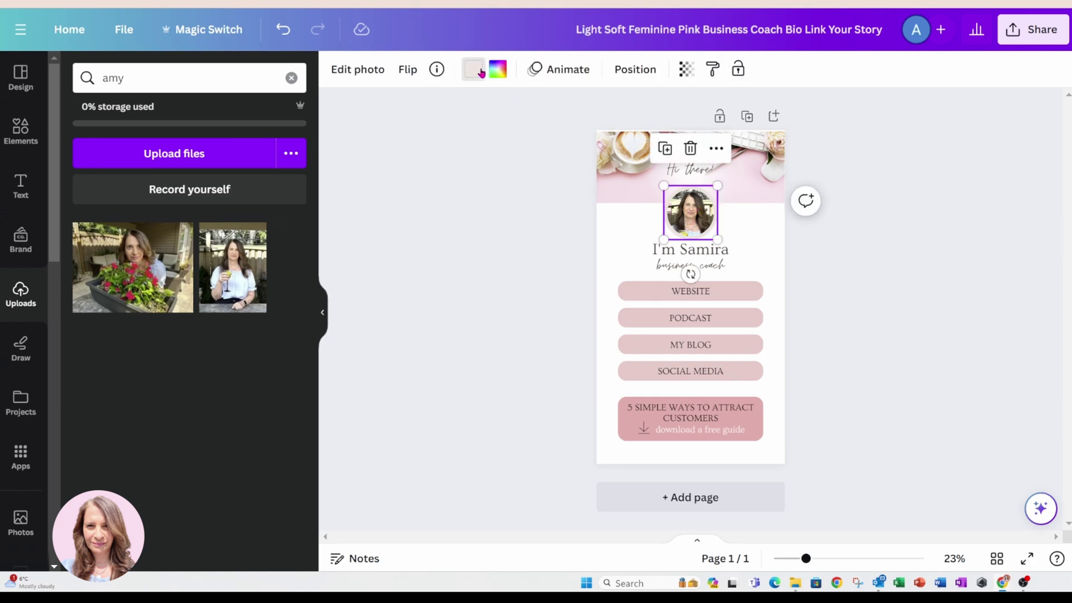
{"action": "left_click", "coordinate": [474, 69]}
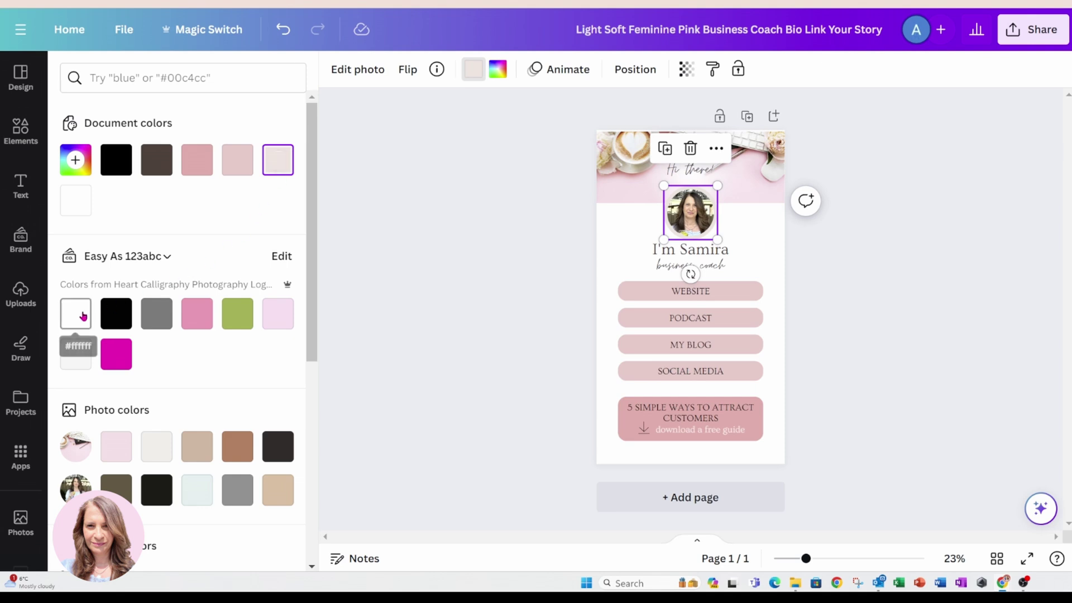
{"action": "left_click", "coordinate": [347, 97]}
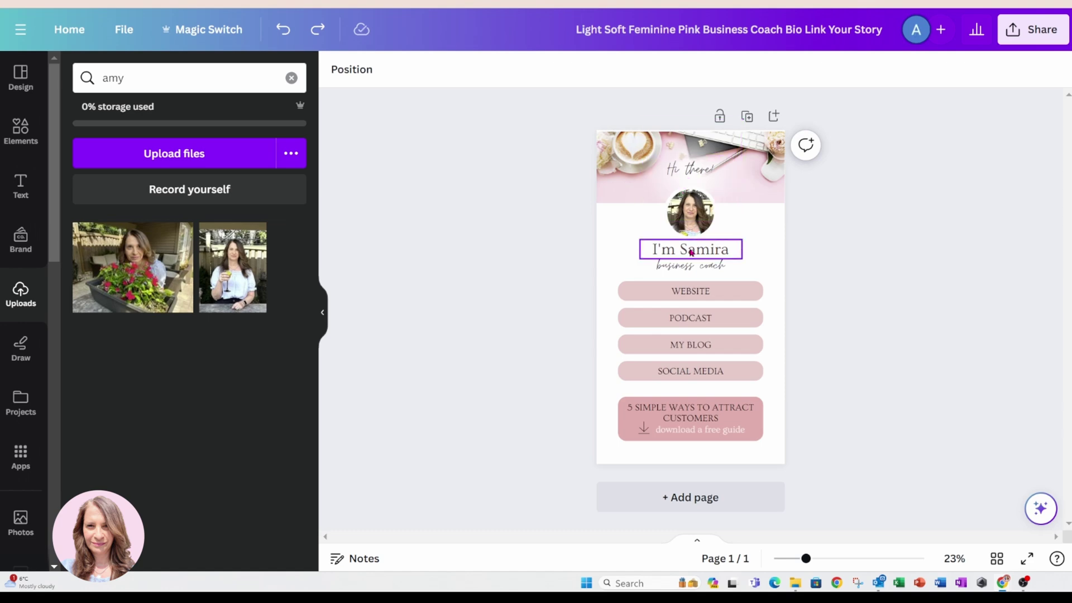
Replace the name in the greeting heading with your own first name.
{"action": "left_click", "coordinate": [688, 247]}
{"action": "left_click", "coordinate": [688, 247]}
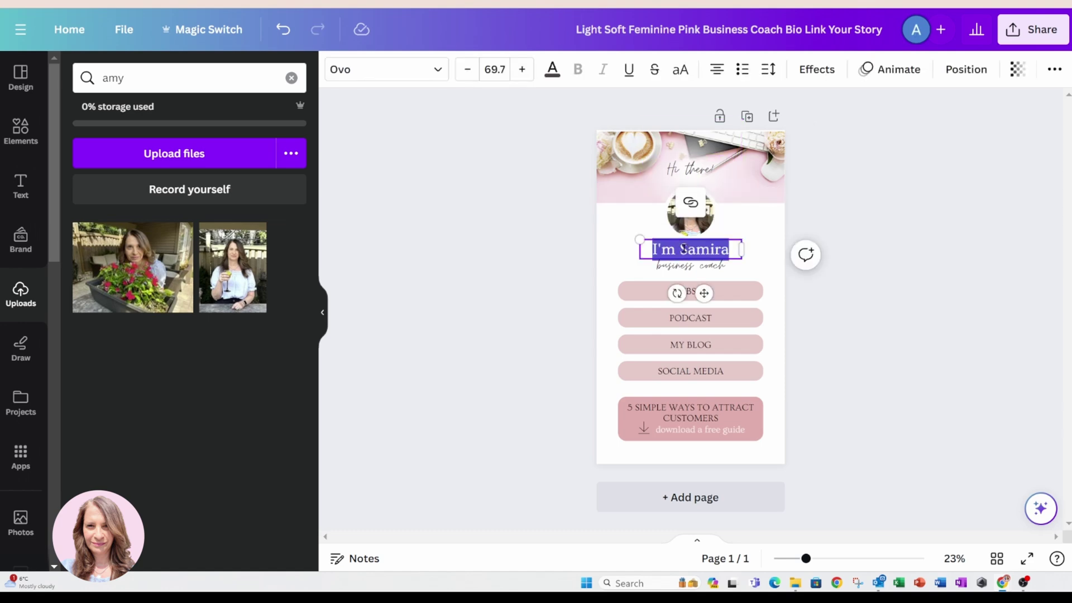
{"action": "left_click", "coordinate": [684, 248]}
{"action": "left_click_drag", "start_coordinate": [729, 249], "coordinate": [678, 246]}
{"action": "type", "text": "Amy"}
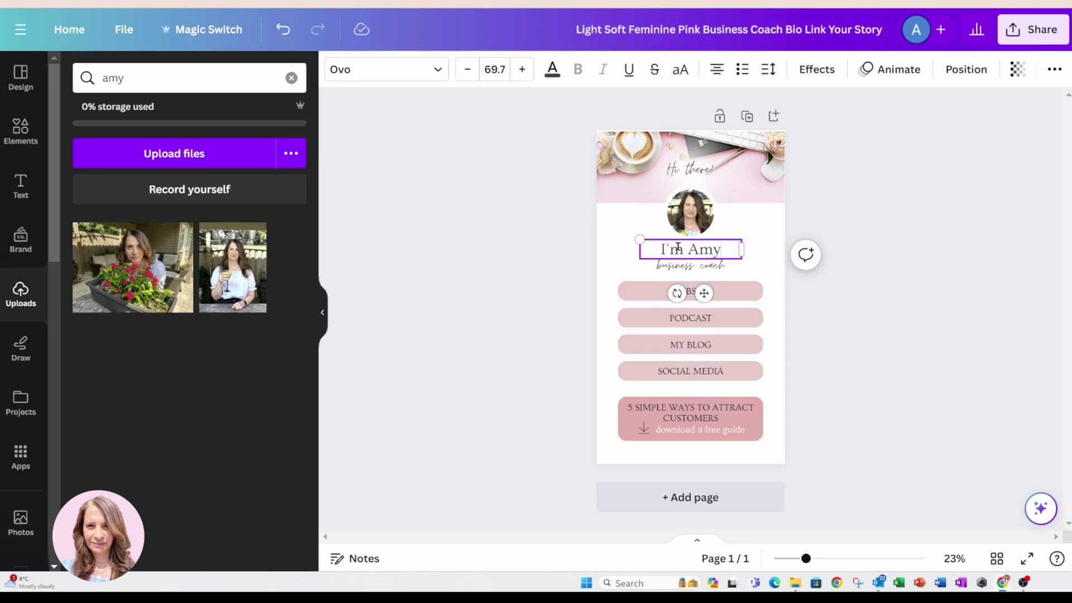
{"action": "left_click", "coordinate": [753, 232]}
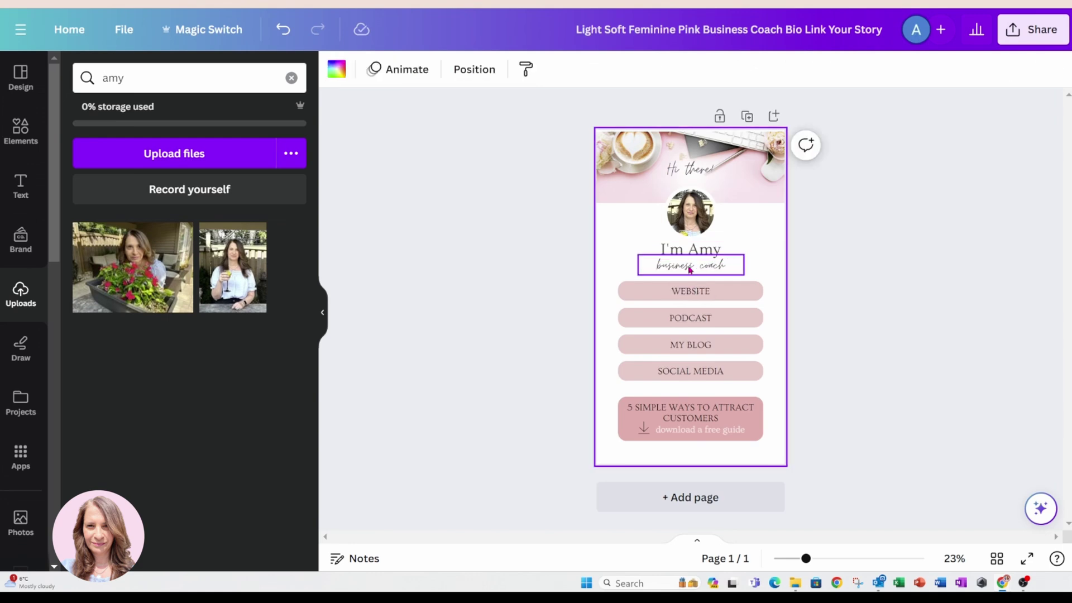
Change the tagline from 'business coach' to 'Canva coach'.
{"action": "left_click", "coordinate": [689, 270]}
{"action": "left_click", "coordinate": [690, 268]}
{"action": "left_click", "coordinate": [691, 265]}
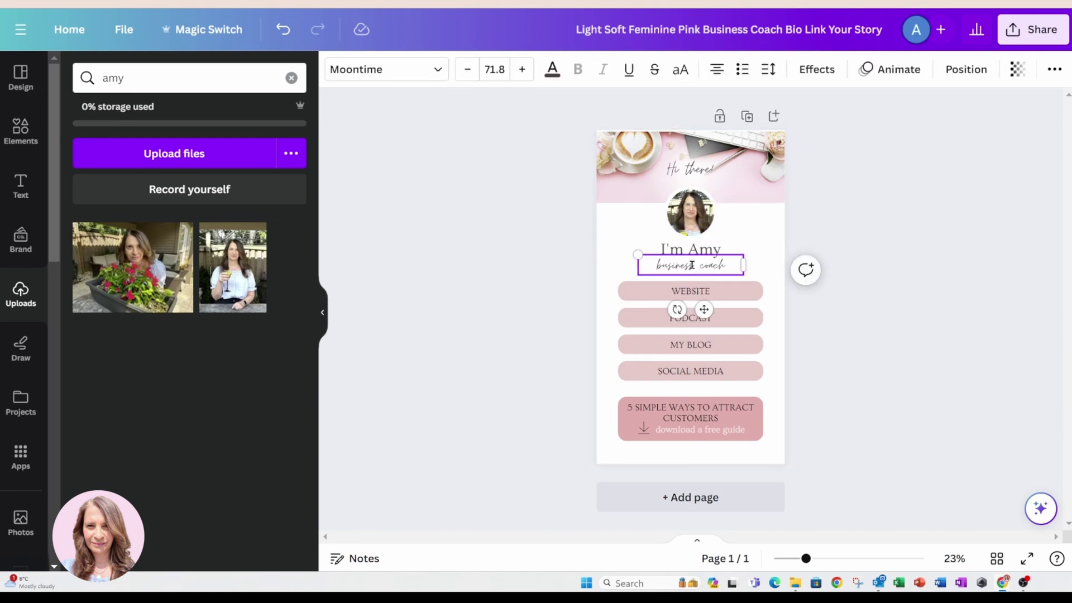
{"action": "left_click_drag", "start_coordinate": [691, 265], "coordinate": [657, 264]}
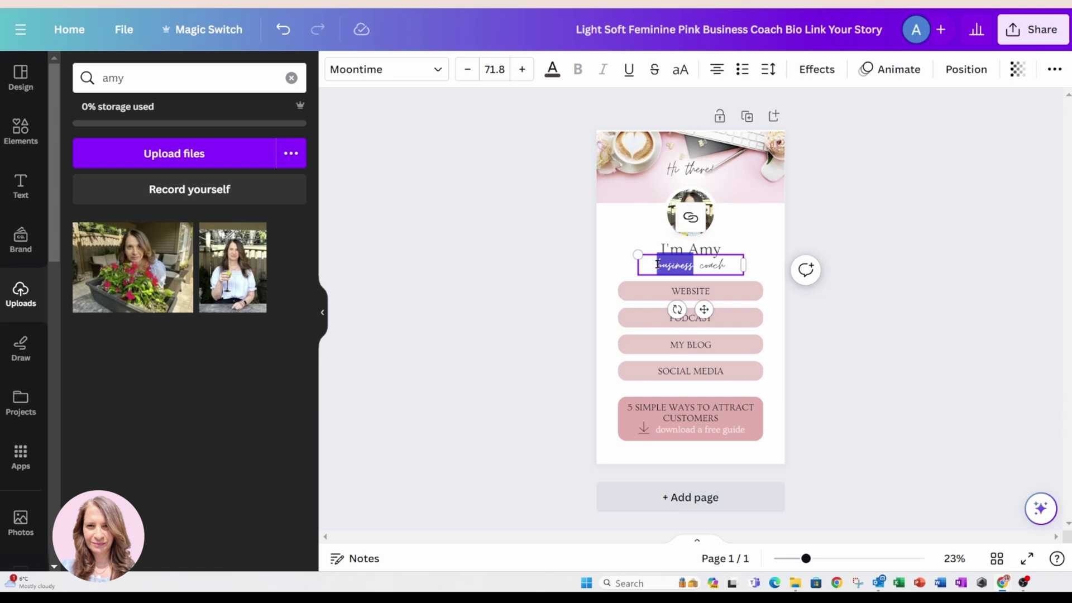
{"action": "type", "text": "Canva"}
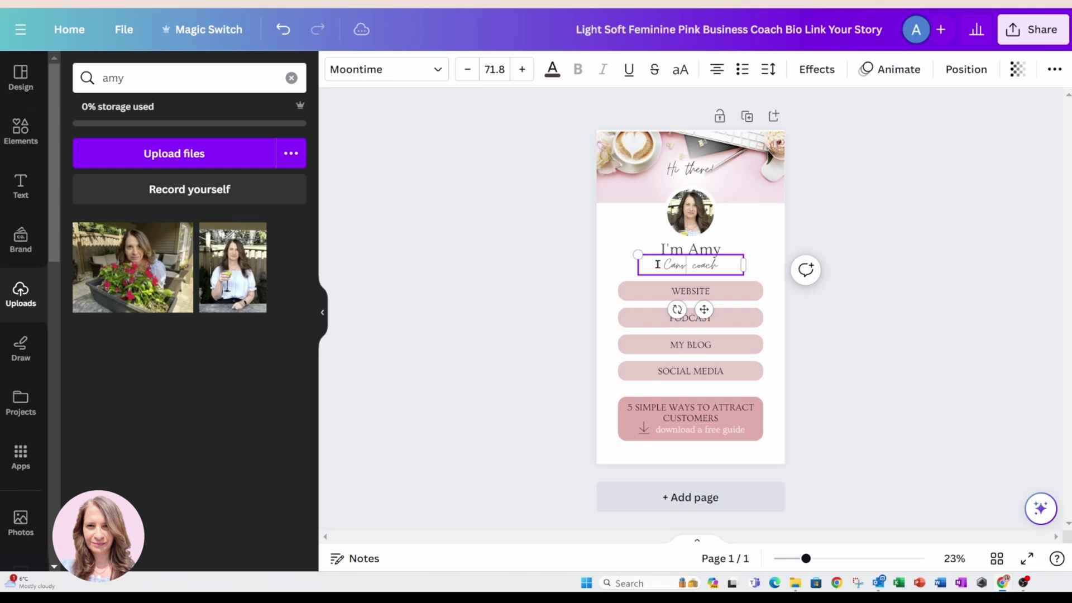
{"action": "left_click", "coordinate": [767, 234]}
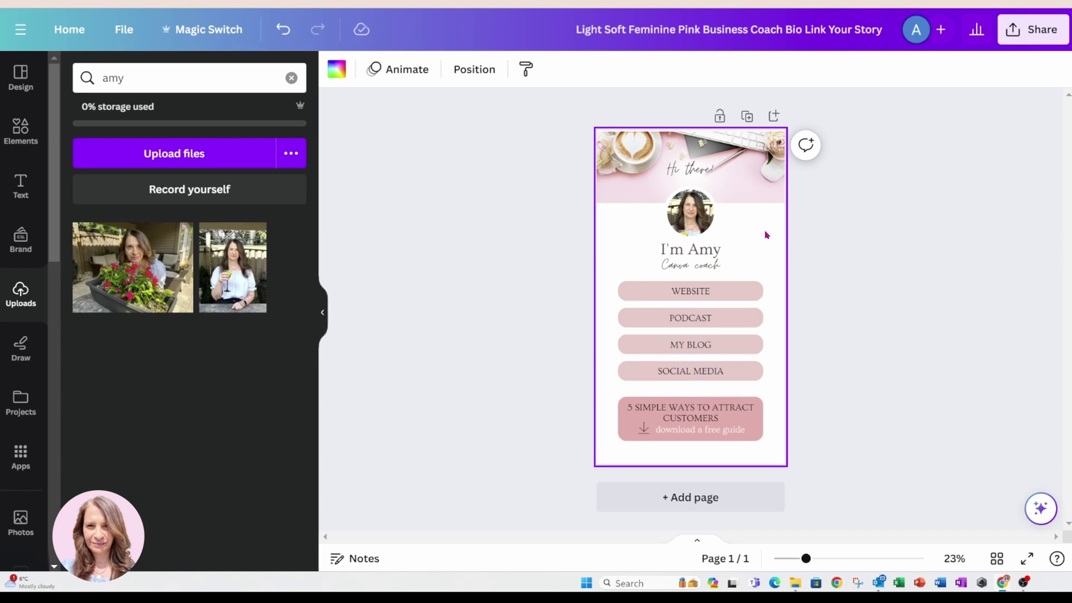
Select the WEBSITE, PODCAST, MY BLOG, SOCIAL MEDIA and 5 SIMPLE WAYS texts in turn, then deselect.
{"action": "key", "text": "Escape"}
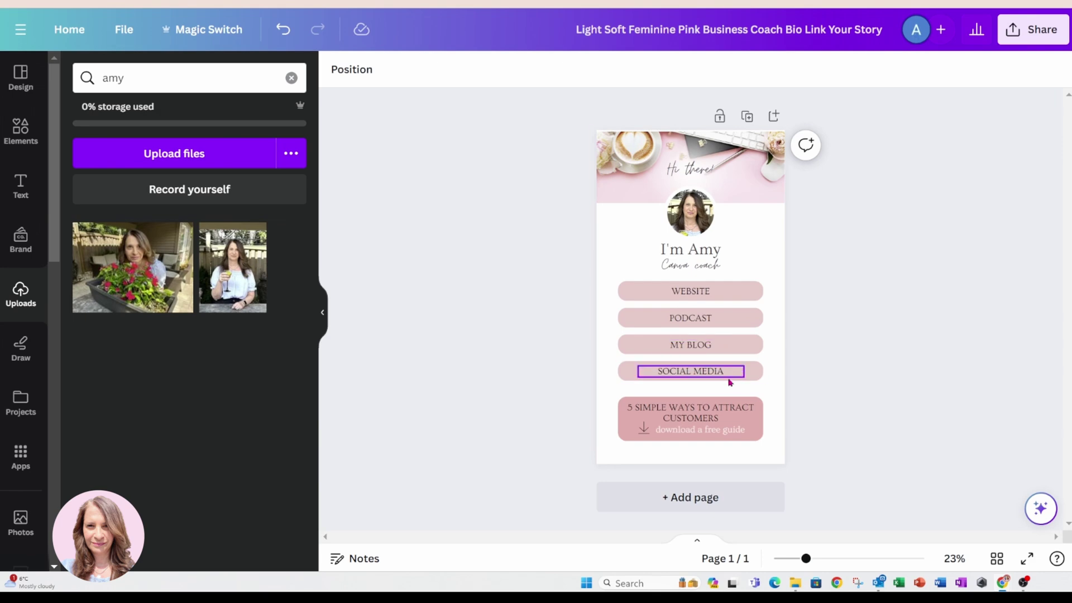
{"action": "left_click", "coordinate": [701, 293]}
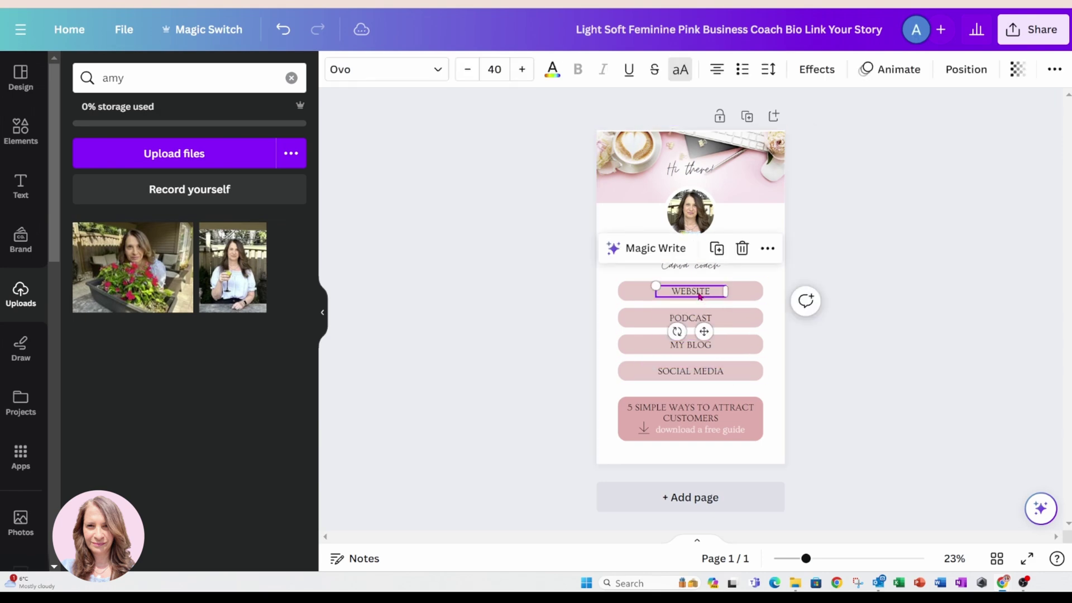
{"action": "left_click", "coordinate": [691, 317]}
{"action": "left_click", "coordinate": [690, 344]}
{"action": "left_click", "coordinate": [690, 372]}
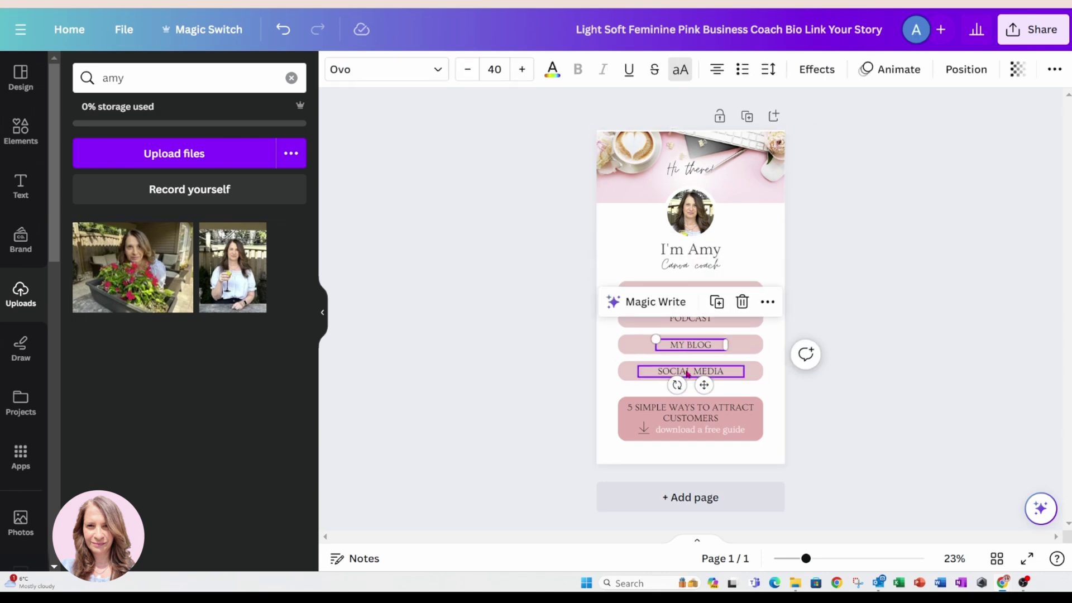
{"action": "left_click", "coordinate": [737, 419]}
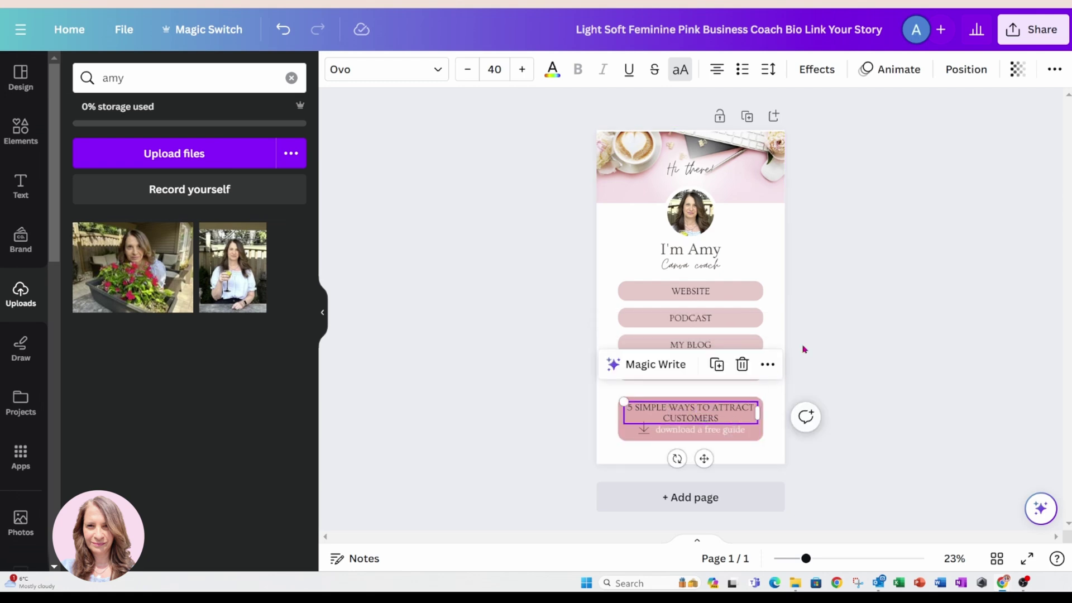
{"action": "left_click", "coordinate": [836, 314]}
Link the WEBSITE button label to easyas123abc.com.
{"action": "left_click", "coordinate": [691, 294]}
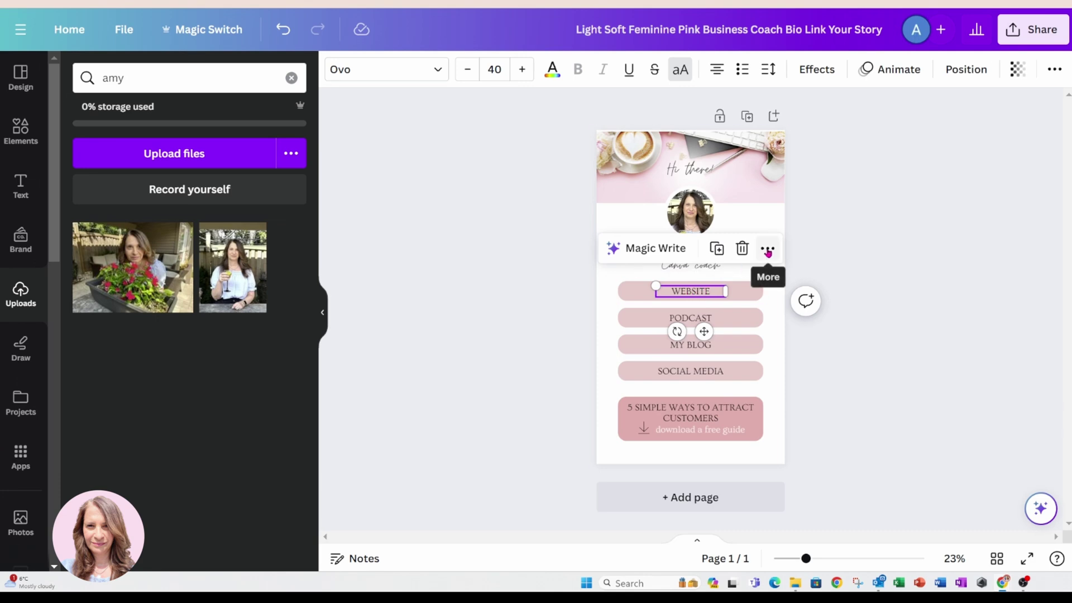
{"action": "left_click", "coordinate": [768, 249]}
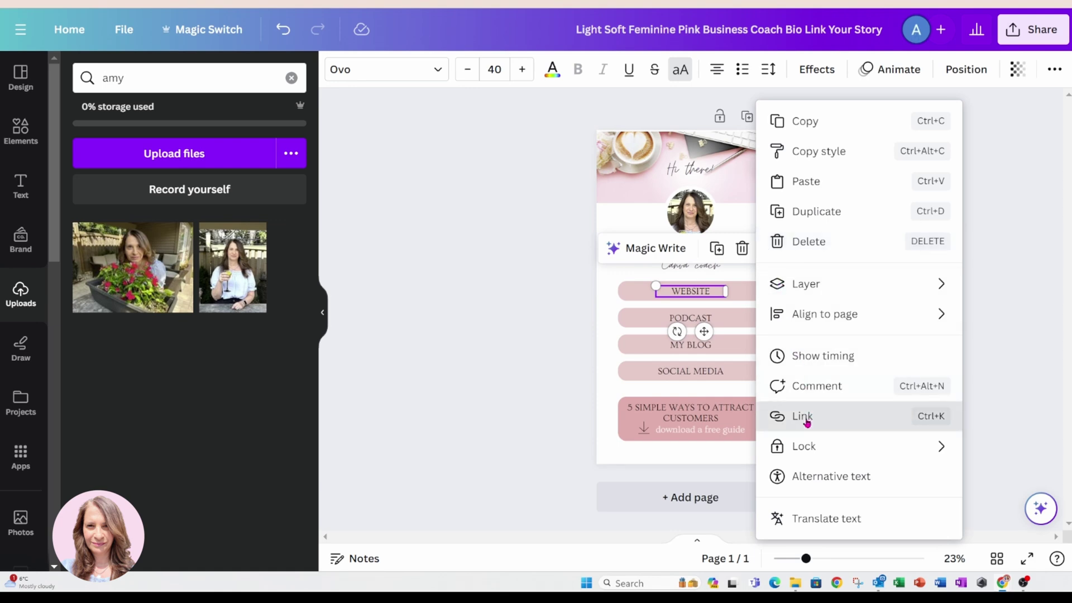
{"action": "left_click", "coordinate": [804, 417]}
{"action": "type", "text": "ea"}
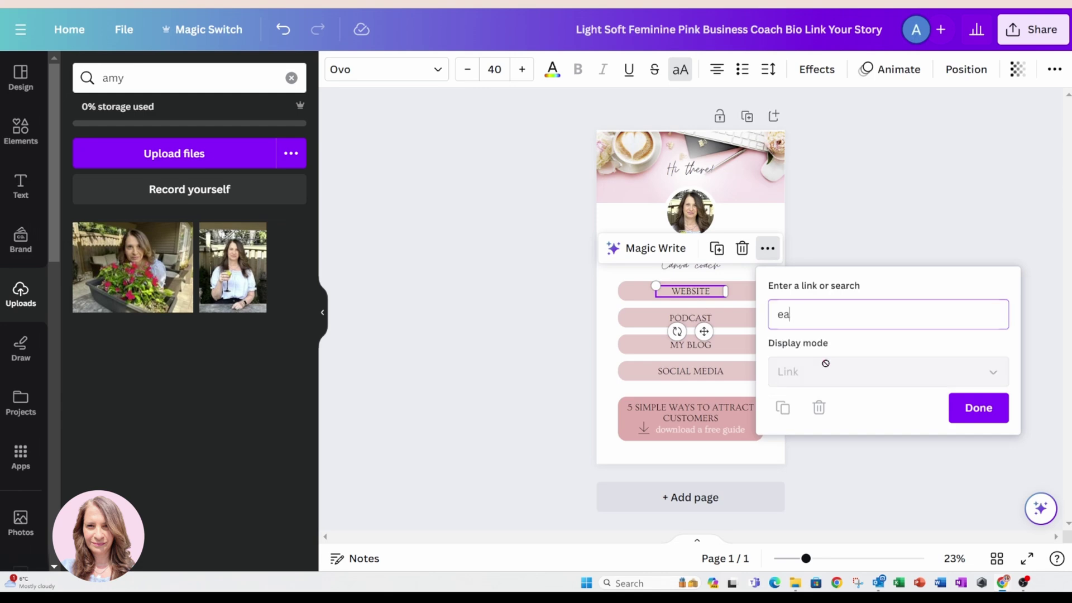
{"action": "type", "text": "syas123abc.com"}
{"action": "left_click", "coordinate": [978, 408]}
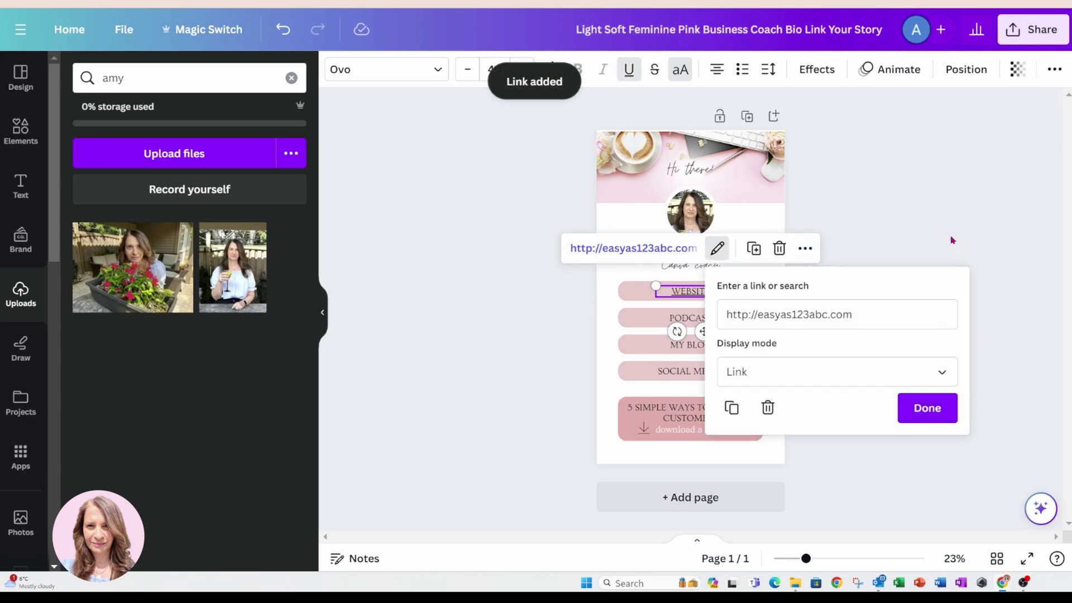
{"action": "left_click", "coordinate": [911, 406]}
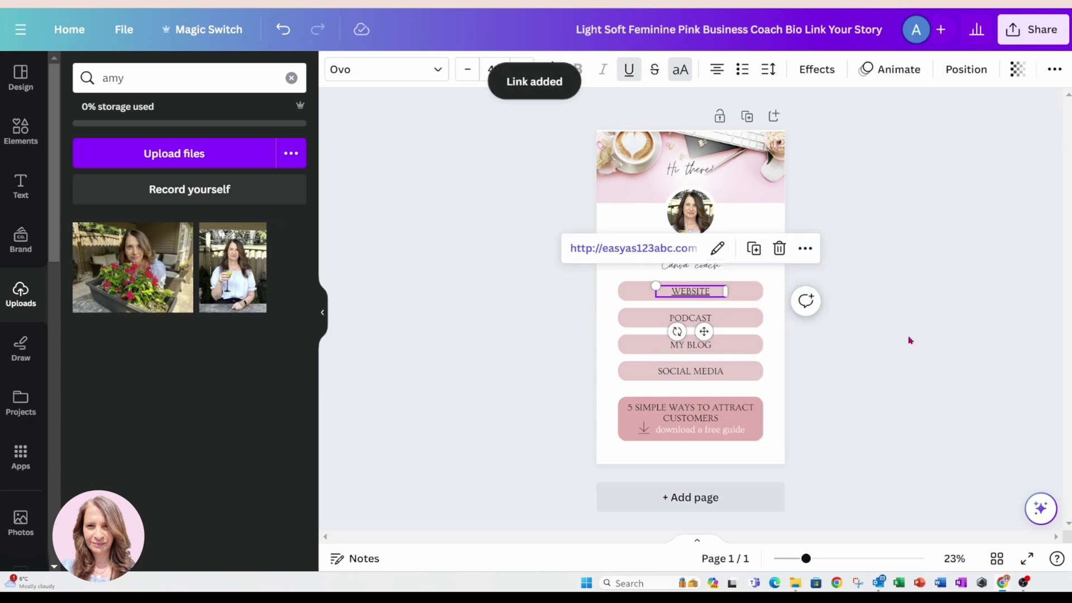
{"action": "left_click", "coordinate": [902, 279]}
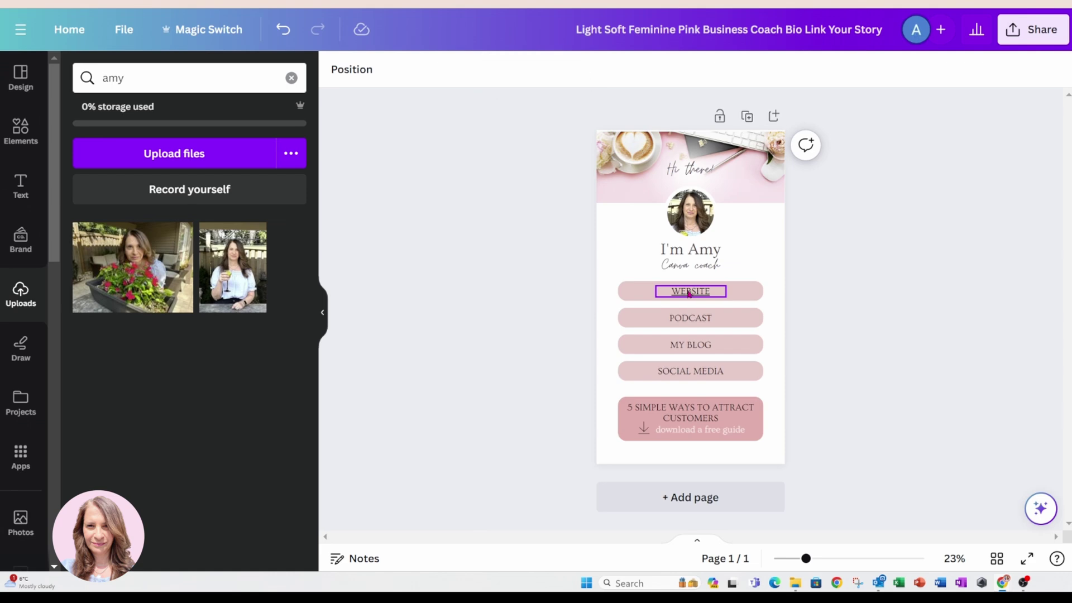
Replace PODCAST with FACEBOOK GROUP, then widen and enlarge the text to fill the button.
{"action": "left_click", "coordinate": [691, 318]}
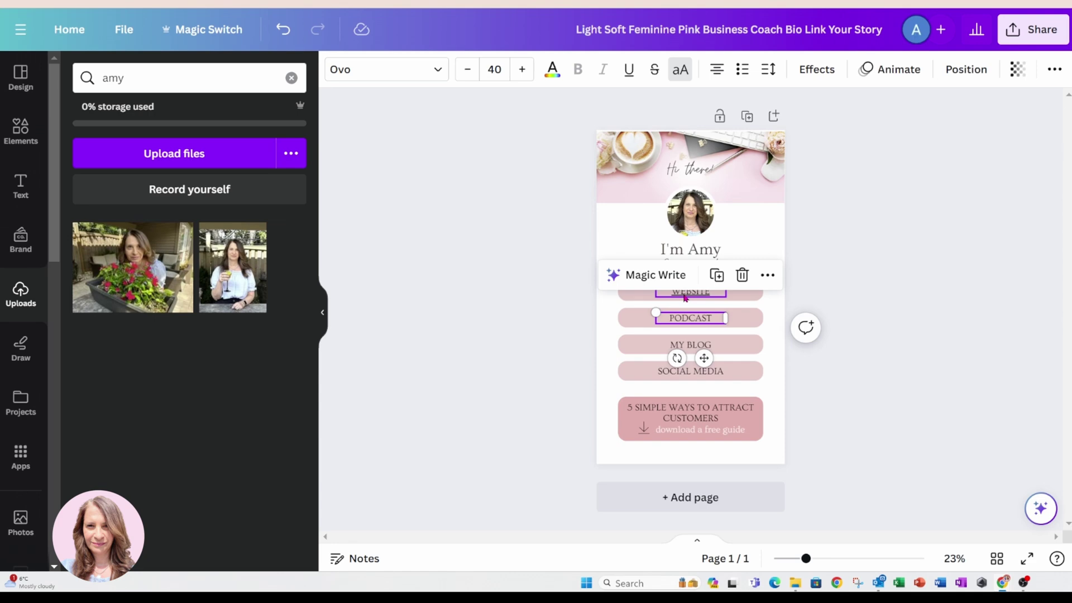
{"action": "double_click", "coordinate": [690, 318]}
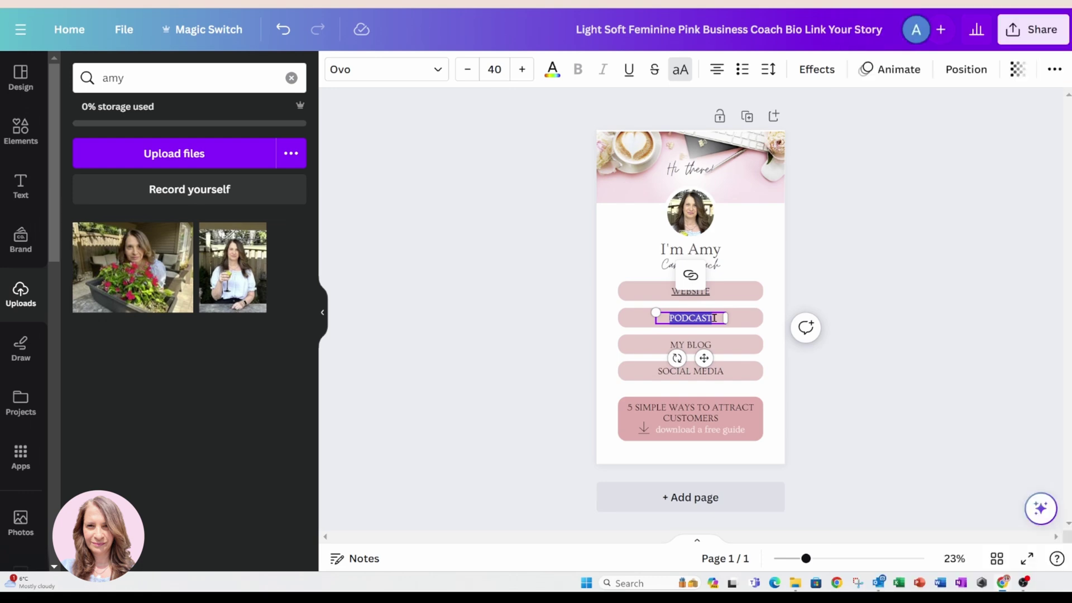
{"action": "type", "text": "FACEBOOK"}
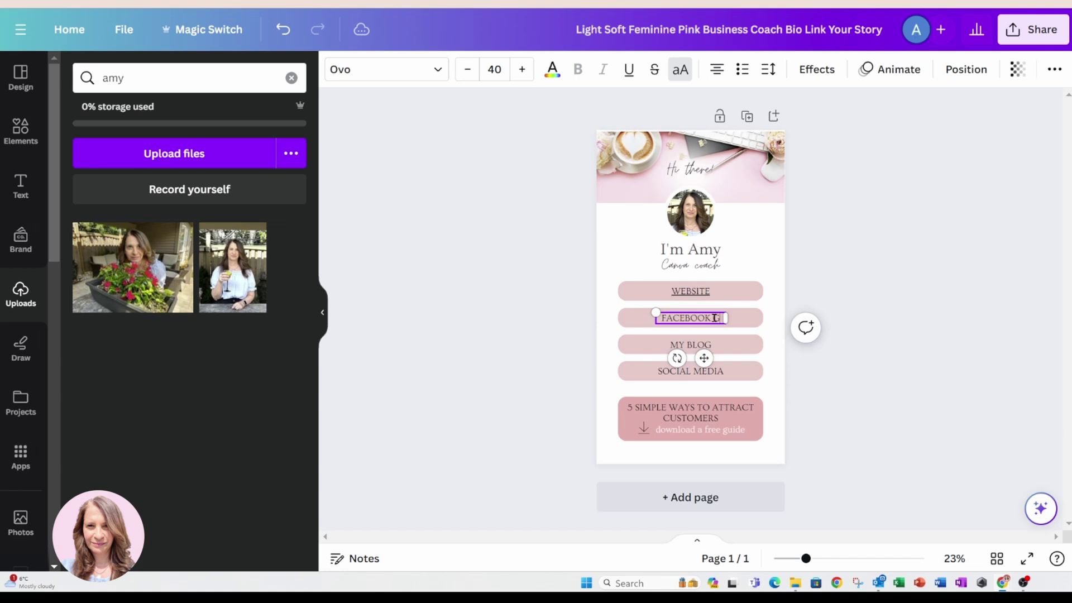
{"action": "type", "text": " GROUP"}
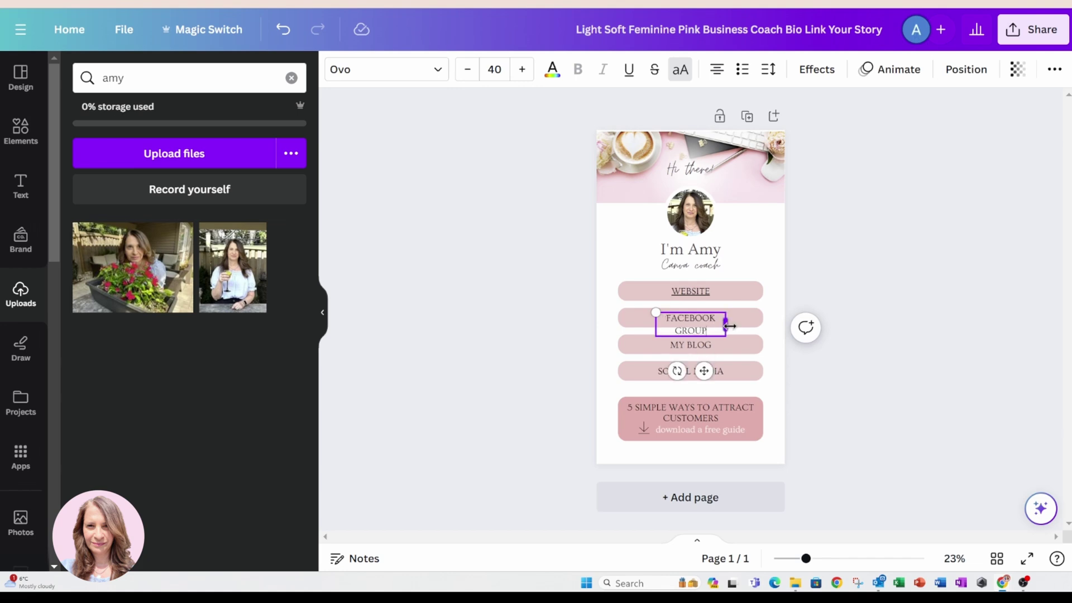
{"action": "left_click_drag", "start_coordinate": [725, 324], "coordinate": [743, 321]}
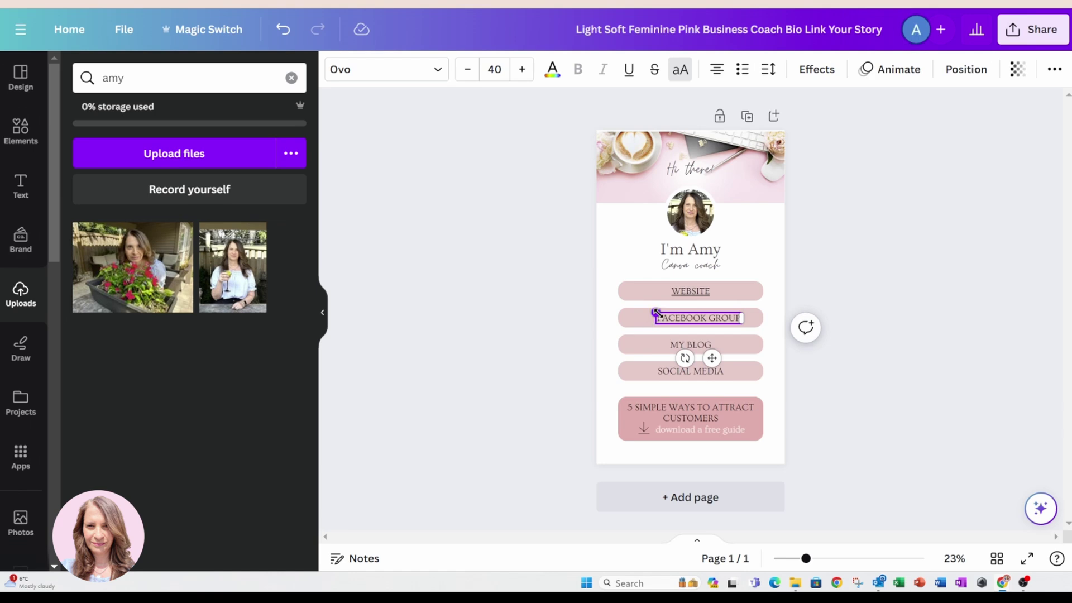
{"action": "left_click_drag", "start_coordinate": [656, 311], "coordinate": [644, 311]}
{"action": "left_click", "coordinate": [830, 297]}
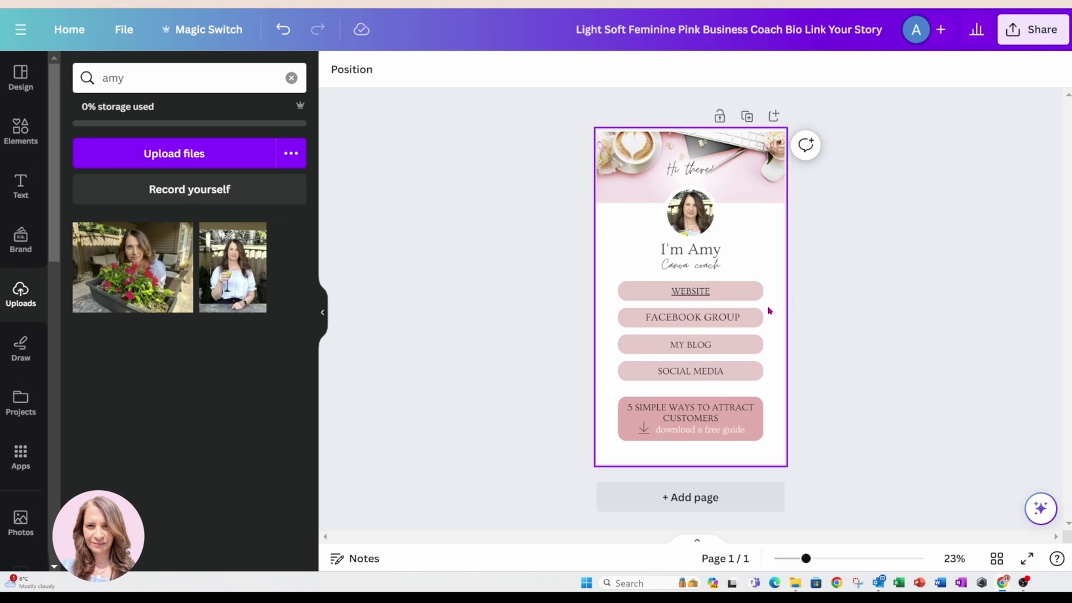
Select the FACEBOOK GROUP text, look through its more-options menu, then deselect it.
{"action": "left_click", "coordinate": [735, 320]}
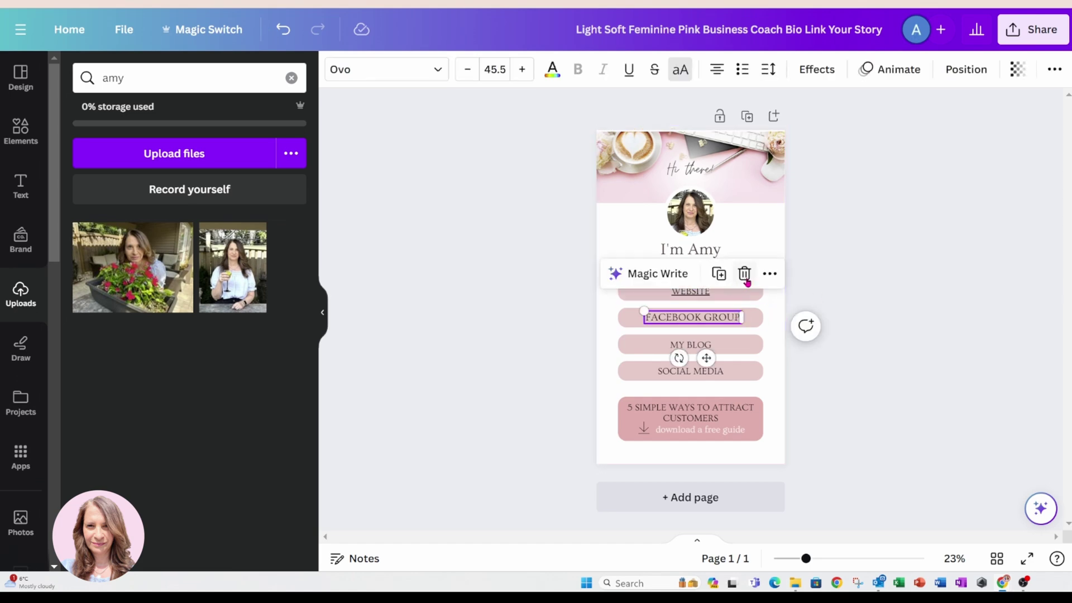
{"action": "left_click", "coordinate": [770, 274]}
{"action": "mouse_move", "coordinate": [780, 278]}
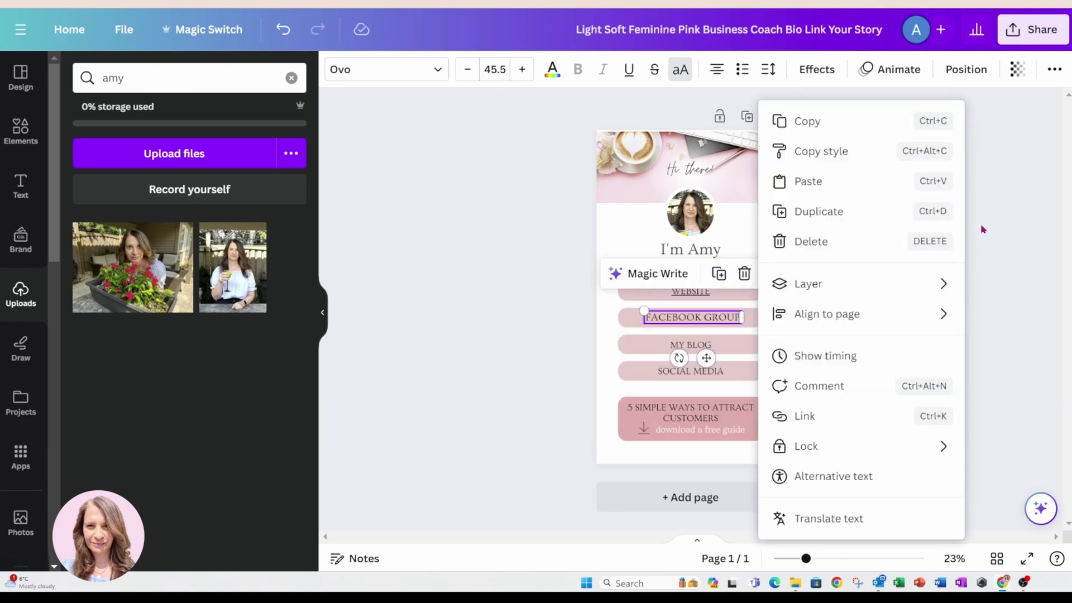
{"action": "left_click", "coordinate": [995, 225]}
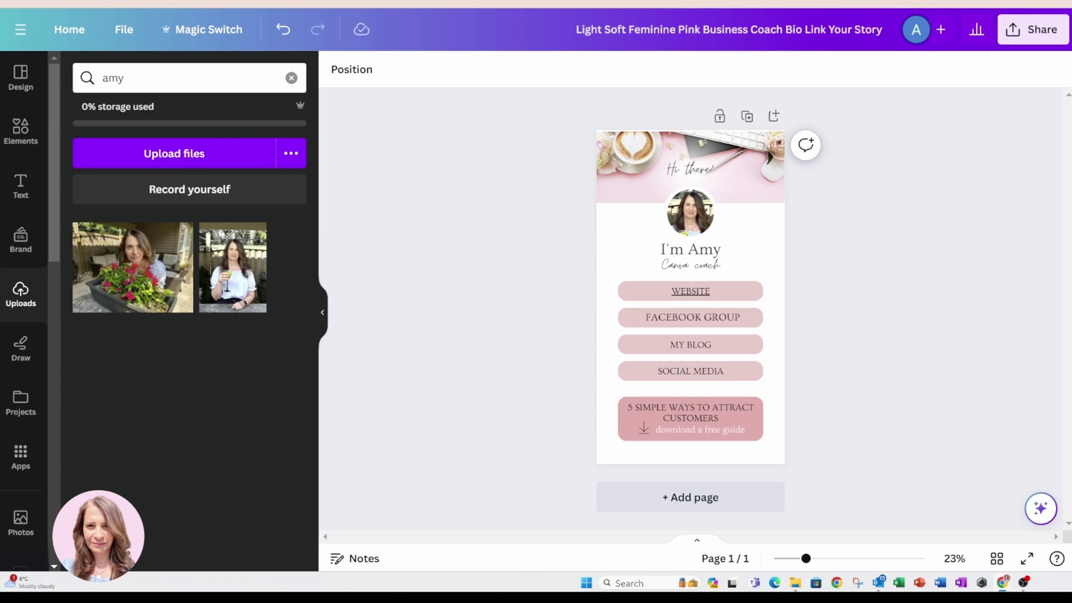
Link all the FACEBOOK GROUP words to the pasted Facebook group address.
{"action": "left_click", "coordinate": [692, 321]}
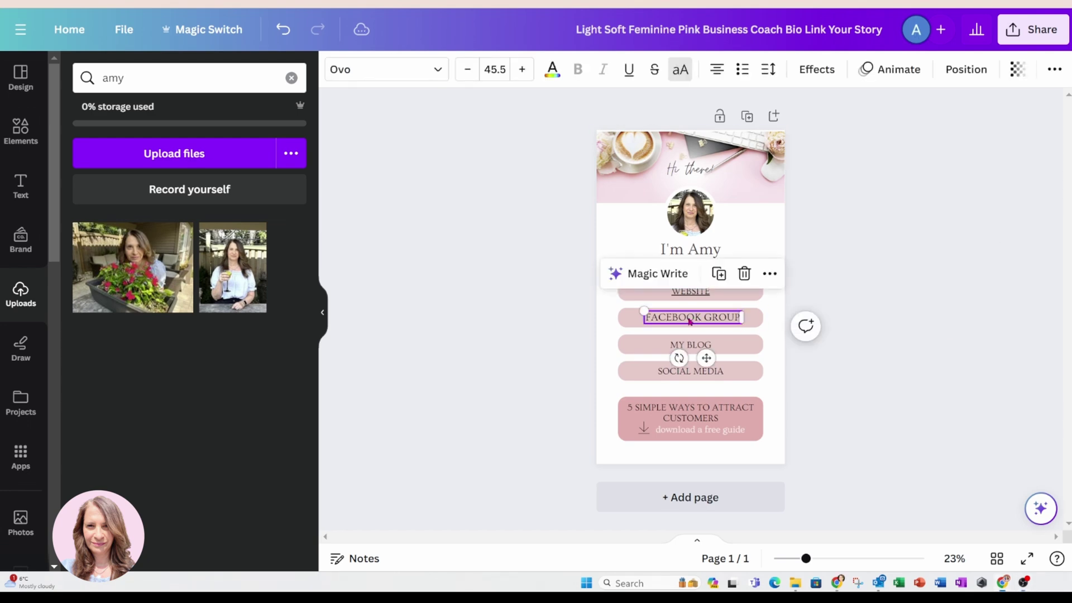
{"action": "left_click", "coordinate": [660, 321]}
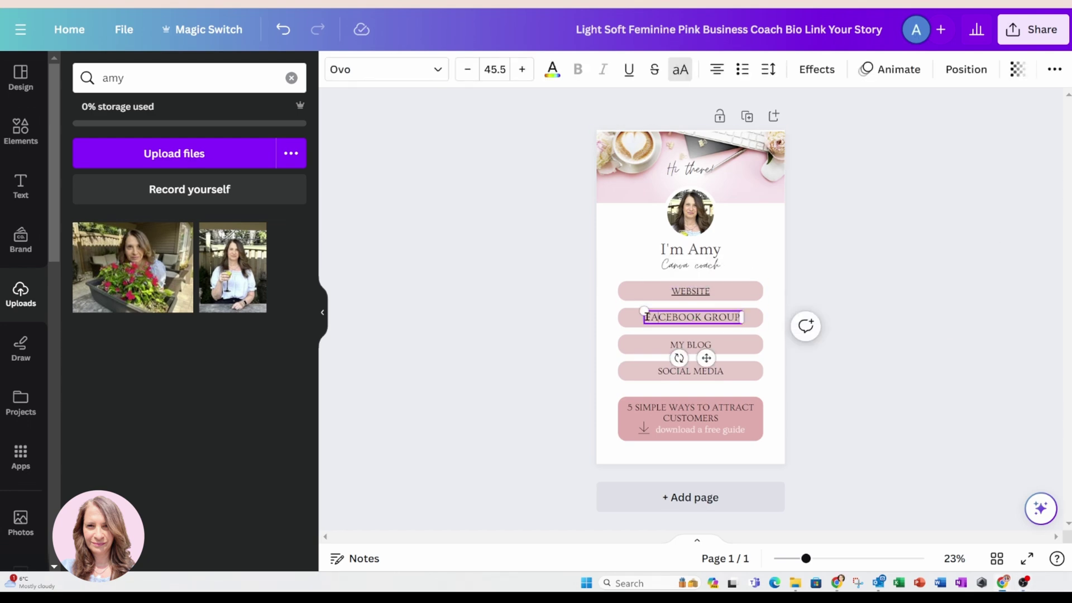
{"action": "left_click_drag", "start_coordinate": [647, 316], "coordinate": [740, 316]}
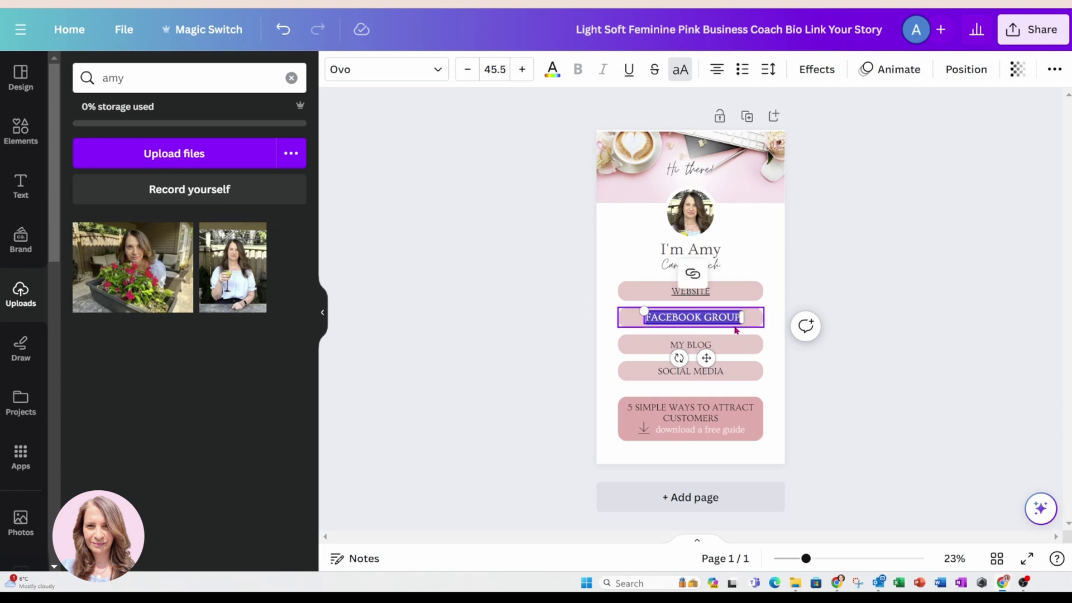
{"action": "left_click", "coordinate": [693, 276]}
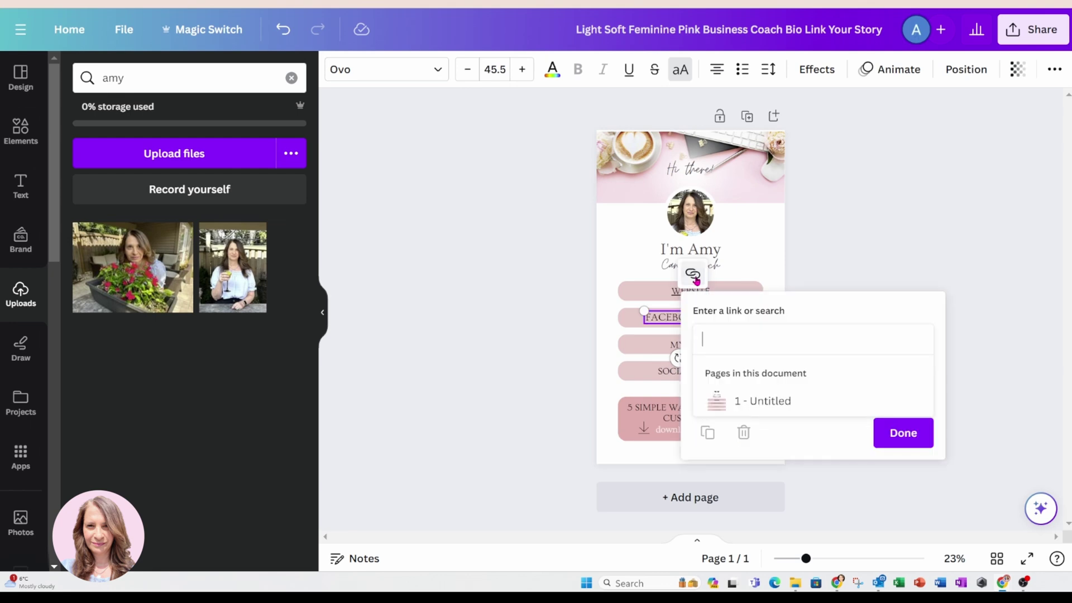
{"action": "type", "text": "/groups/canvadesigntribe/?mibextid=c7yyfP"}
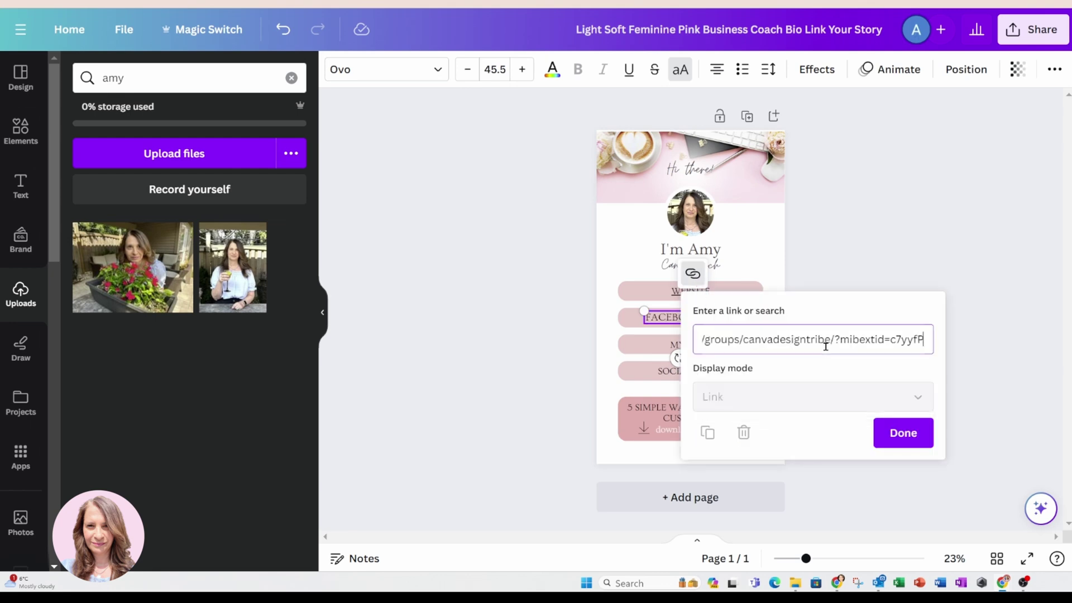
{"action": "left_click", "coordinate": [898, 436]}
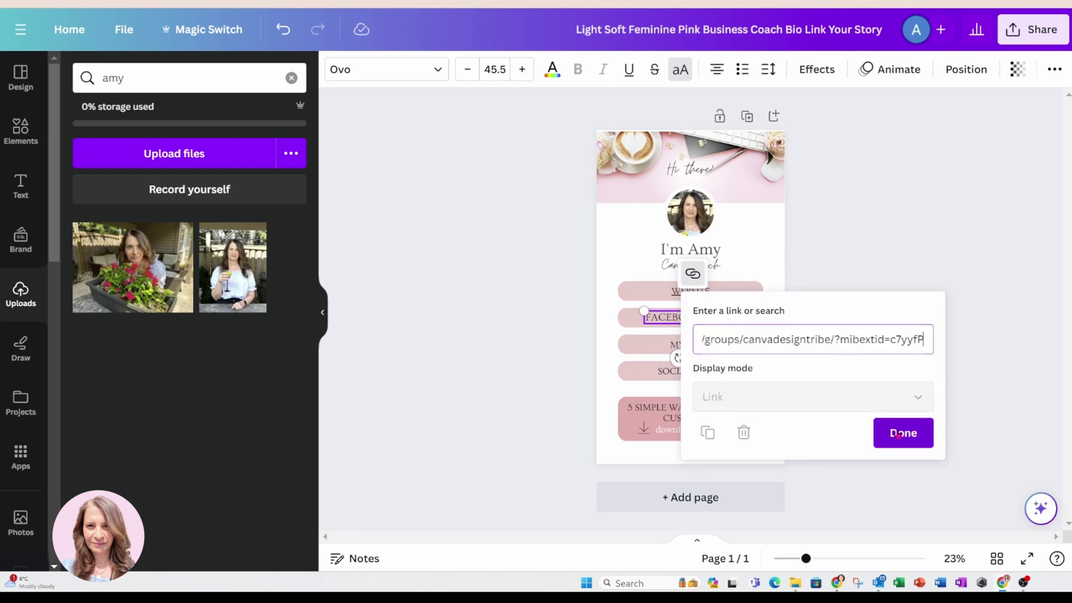
{"action": "left_click", "coordinate": [974, 486]}
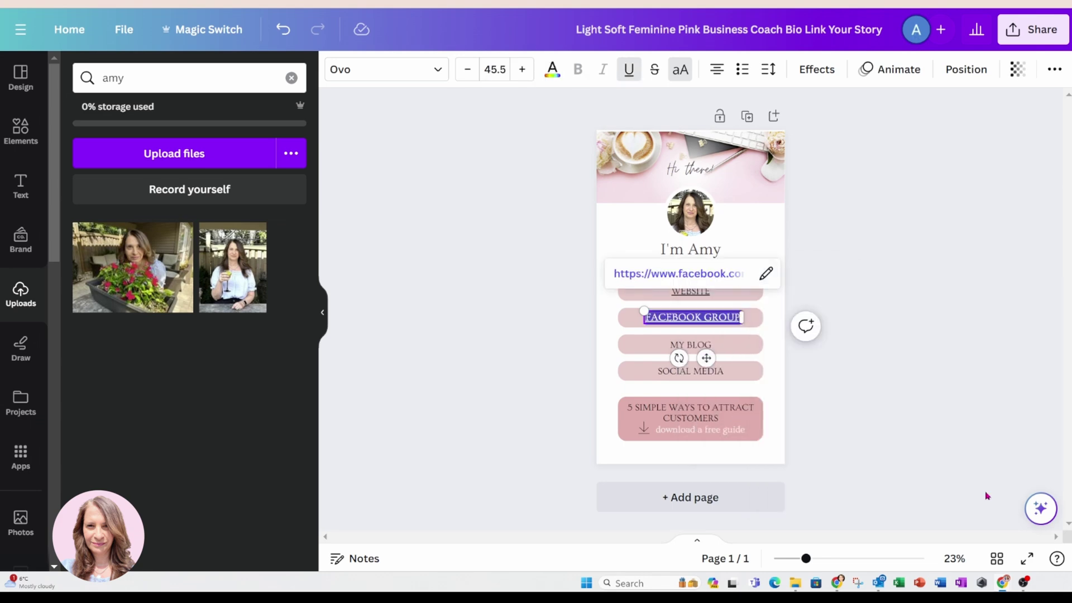
{"action": "left_click", "coordinate": [953, 409]}
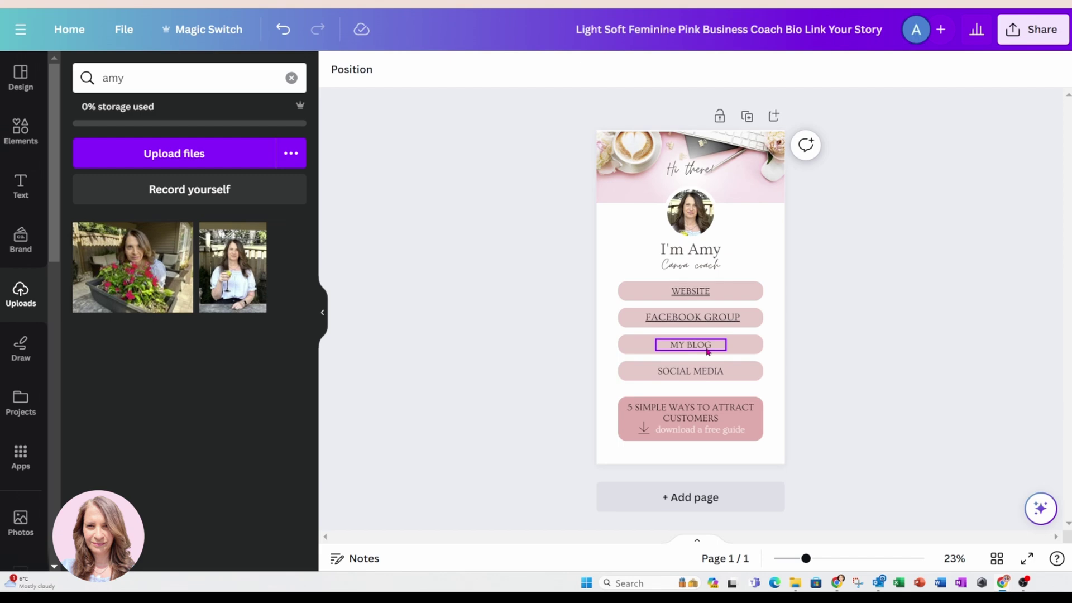
{"action": "left_click", "coordinate": [708, 350]}
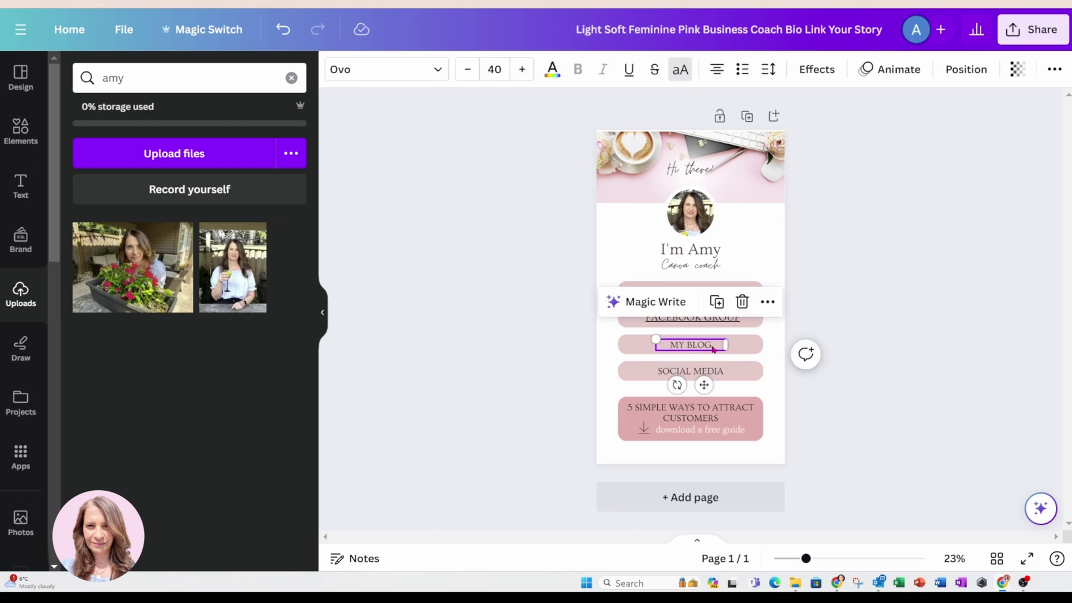
Replace the MY BLOG text with SHOP and link it to easyas123abc.com/shop.
{"action": "double_click", "coordinate": [712, 346]}
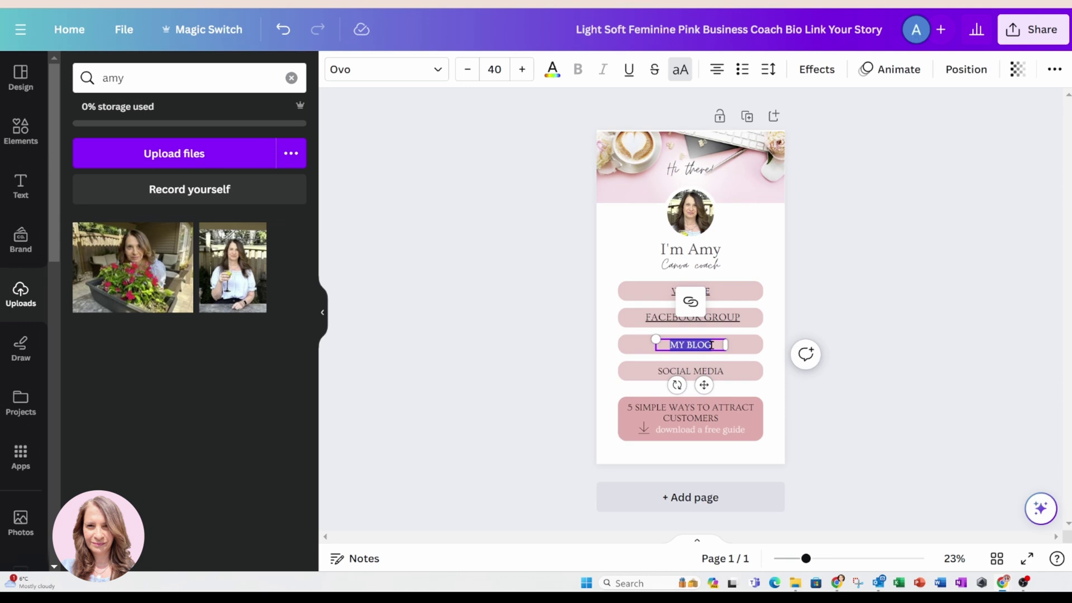
{"action": "type", "text": "SHOP"}
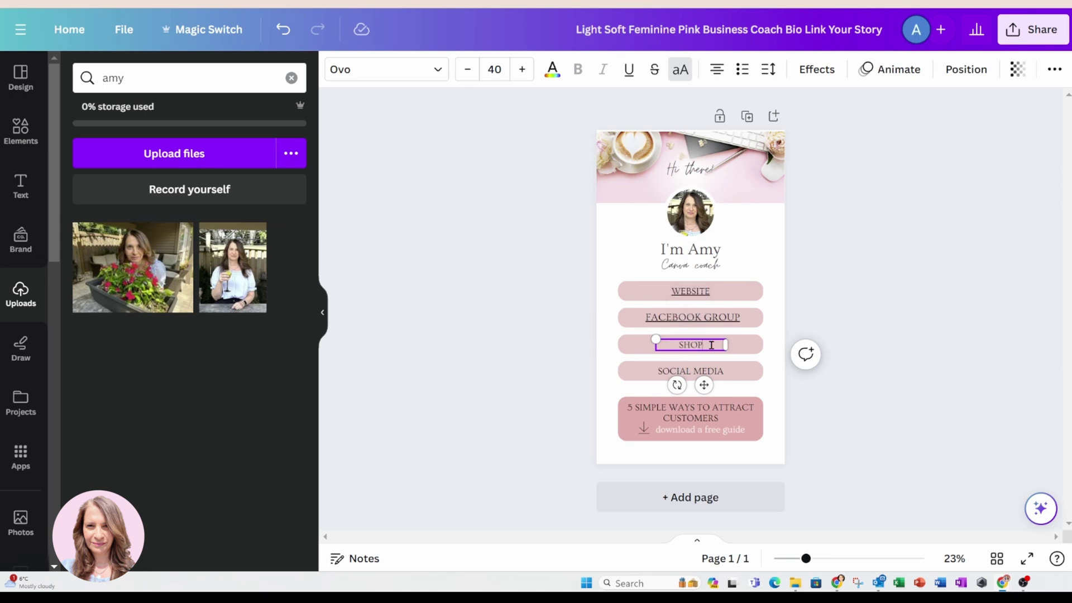
{"action": "left_click_drag", "start_coordinate": [709, 344], "coordinate": [674, 344]}
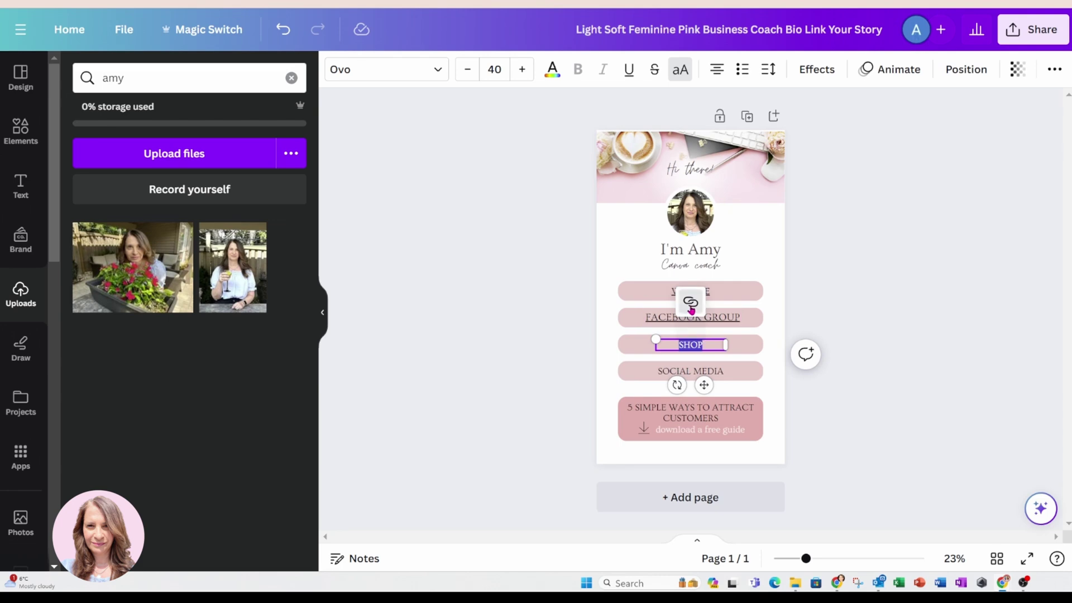
{"action": "left_click", "coordinate": [690, 304]}
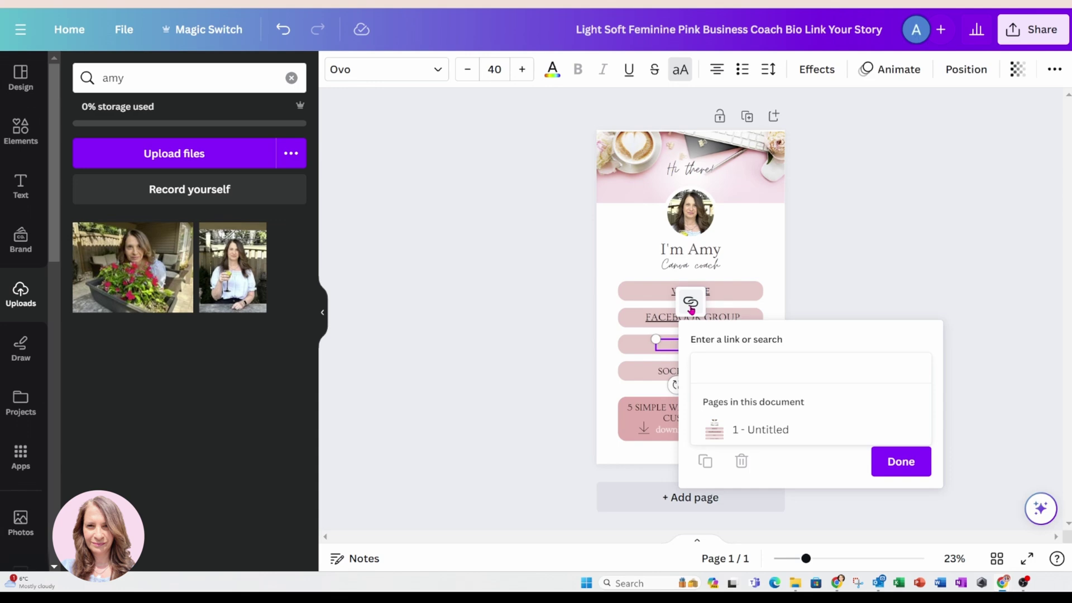
{"action": "type", "text": "eas"}
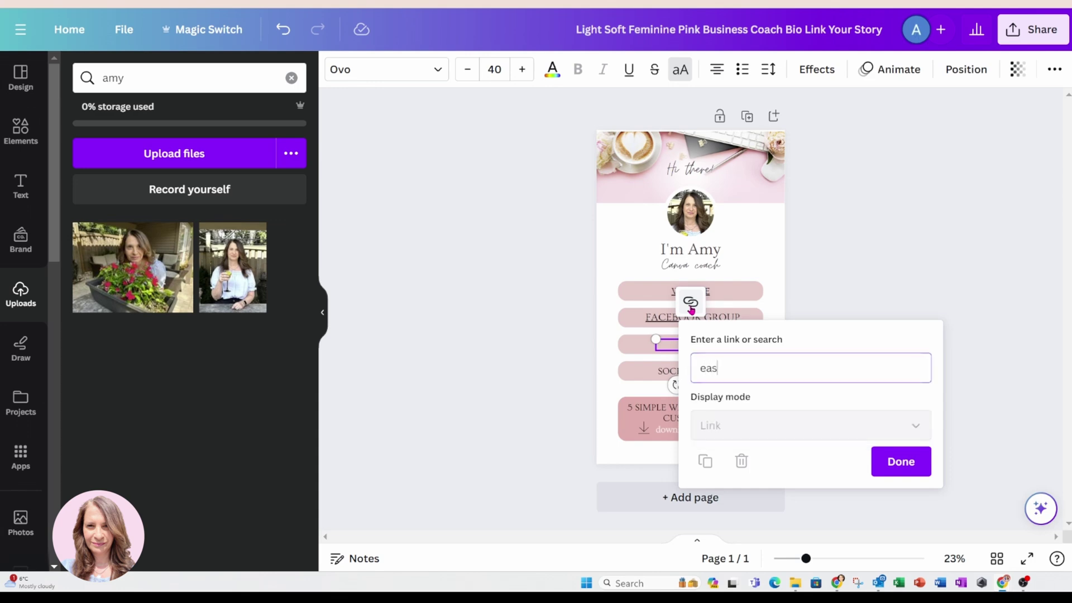
{"action": "type", "text": "yas123abc.com/shop"}
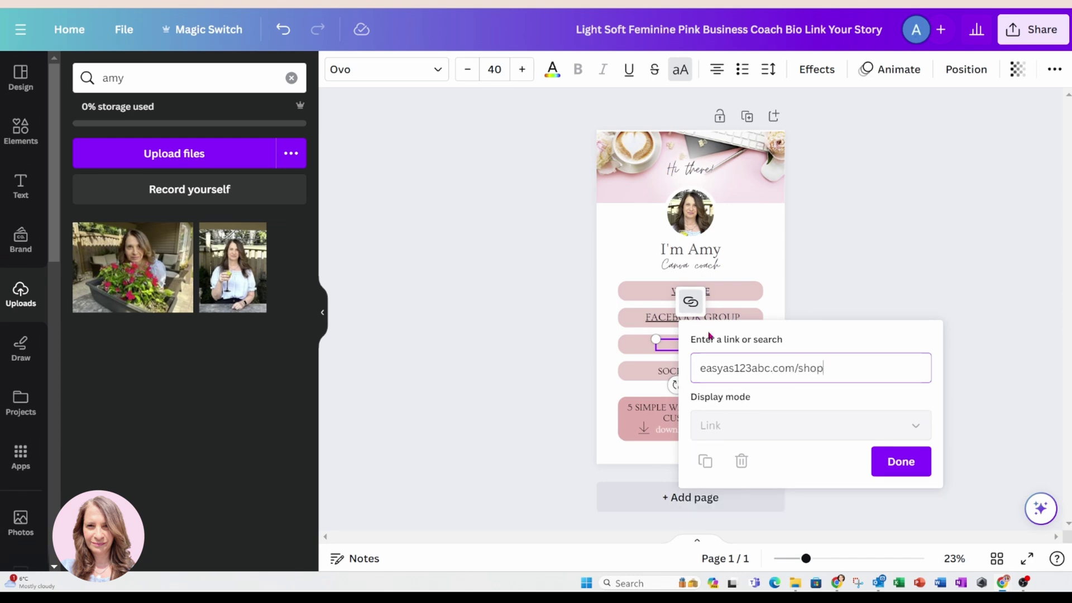
{"action": "left_click", "coordinate": [904, 469]}
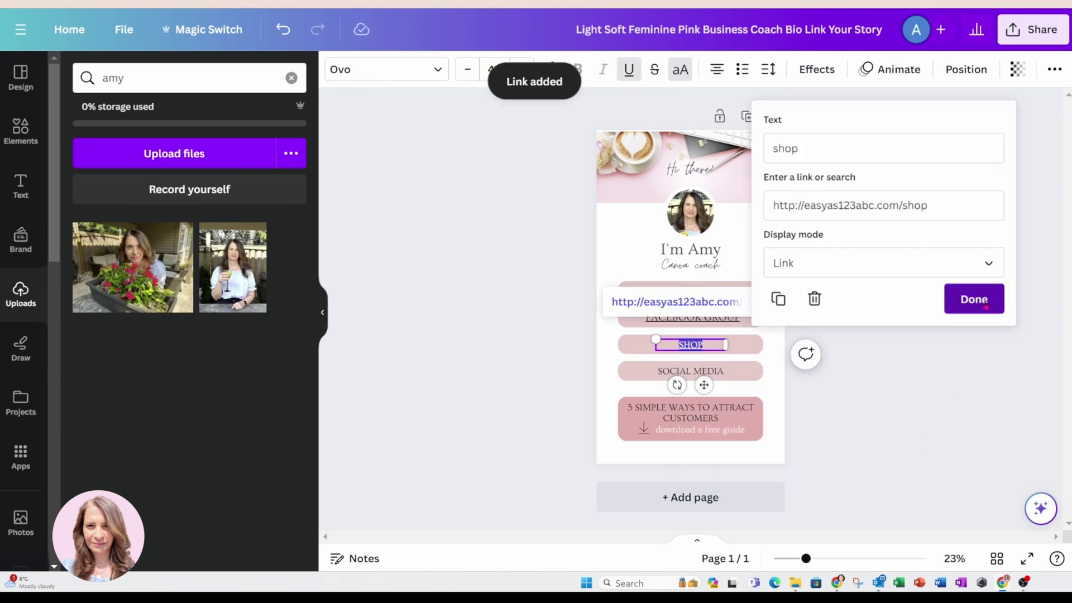
{"action": "left_click", "coordinate": [984, 301]}
{"action": "left_click", "coordinate": [915, 385]}
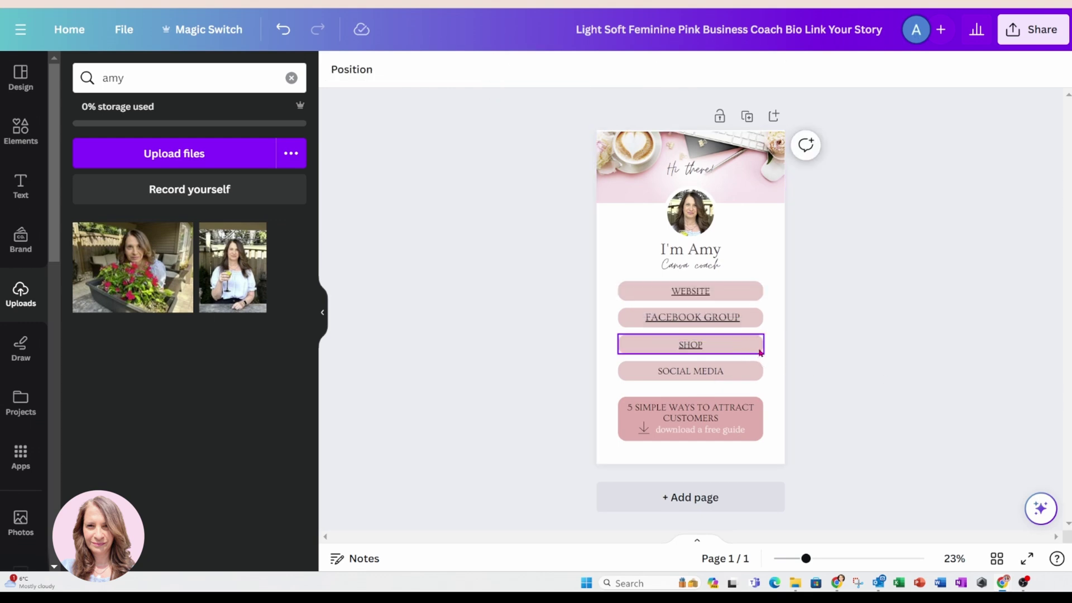
{"action": "left_click", "coordinate": [756, 351]}
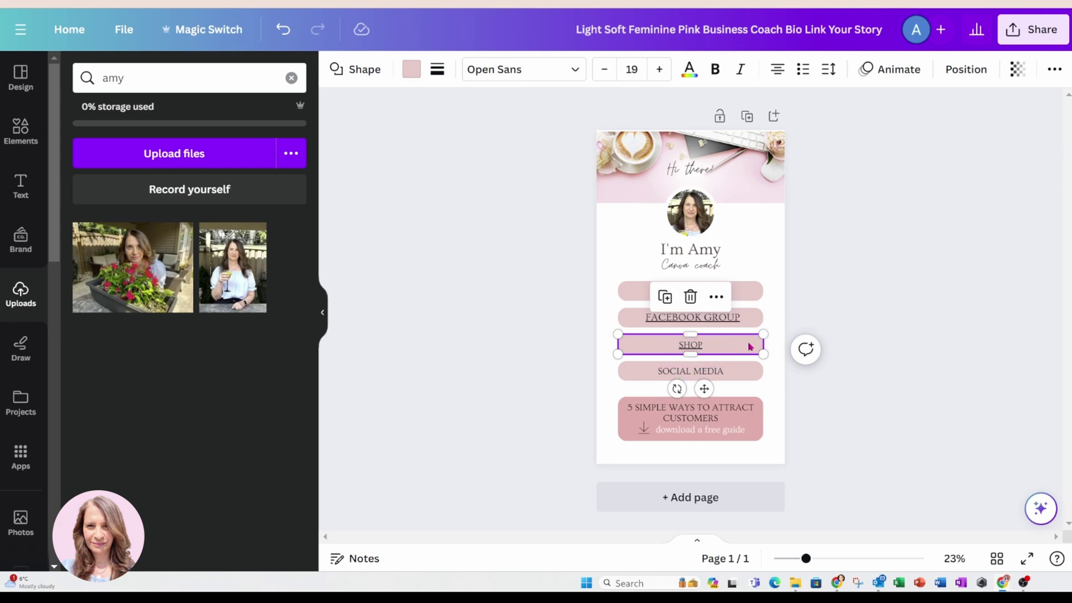
Rename the SOCIAL MEDIA button text to CONTACT.
{"action": "left_click", "coordinate": [728, 372]}
{"action": "double_click", "coordinate": [723, 372]}
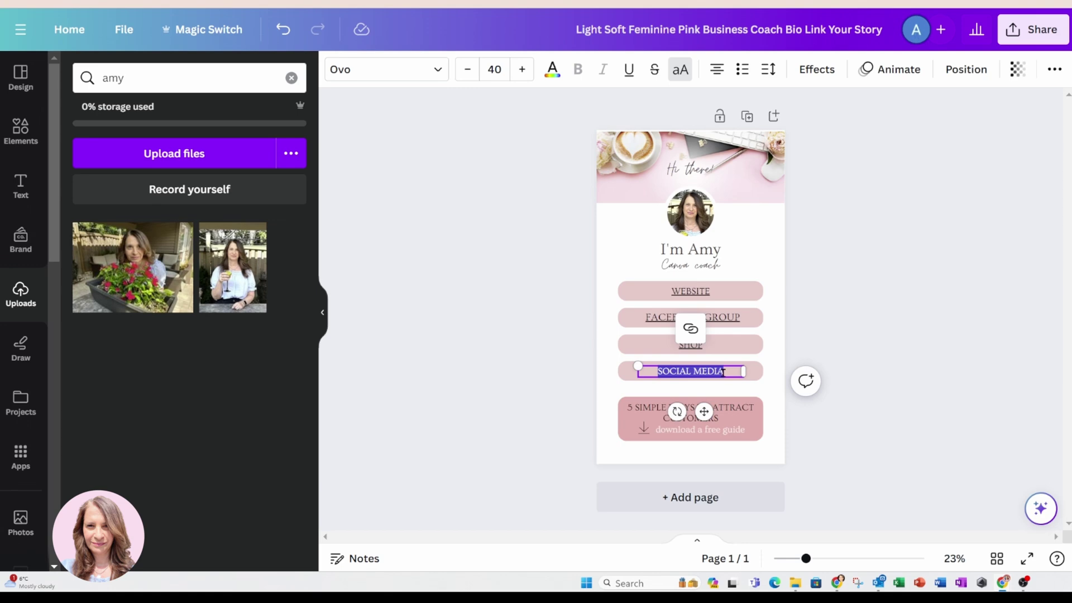
{"action": "type", "text": "CONTACT"}
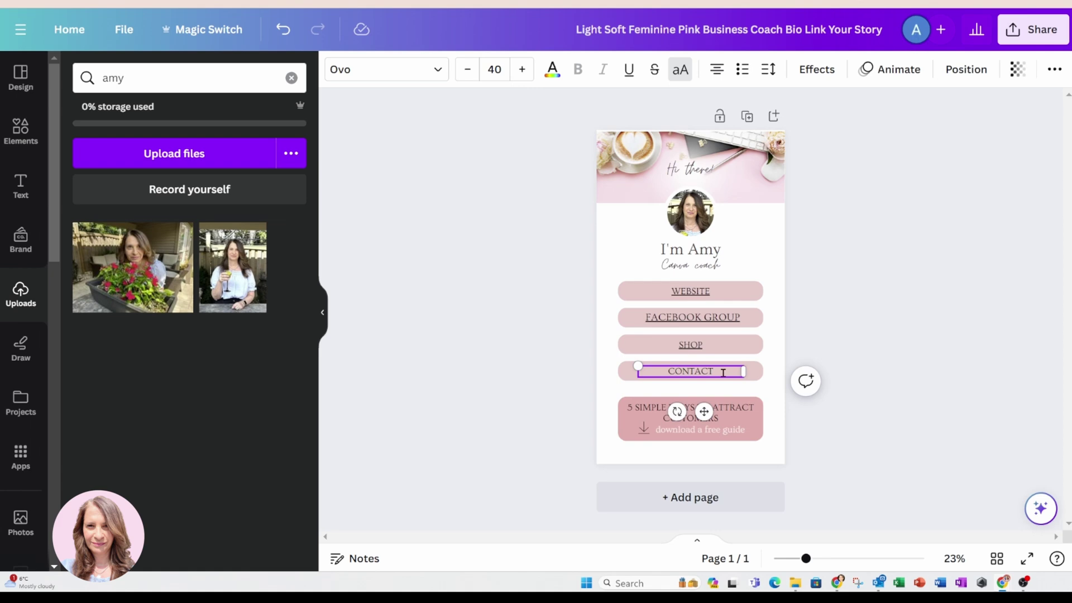
Link the CONTACT text to the owner's e-mail address, correcting typos in the address.
{"action": "left_click_drag", "start_coordinate": [722, 373], "coordinate": [667, 372]}
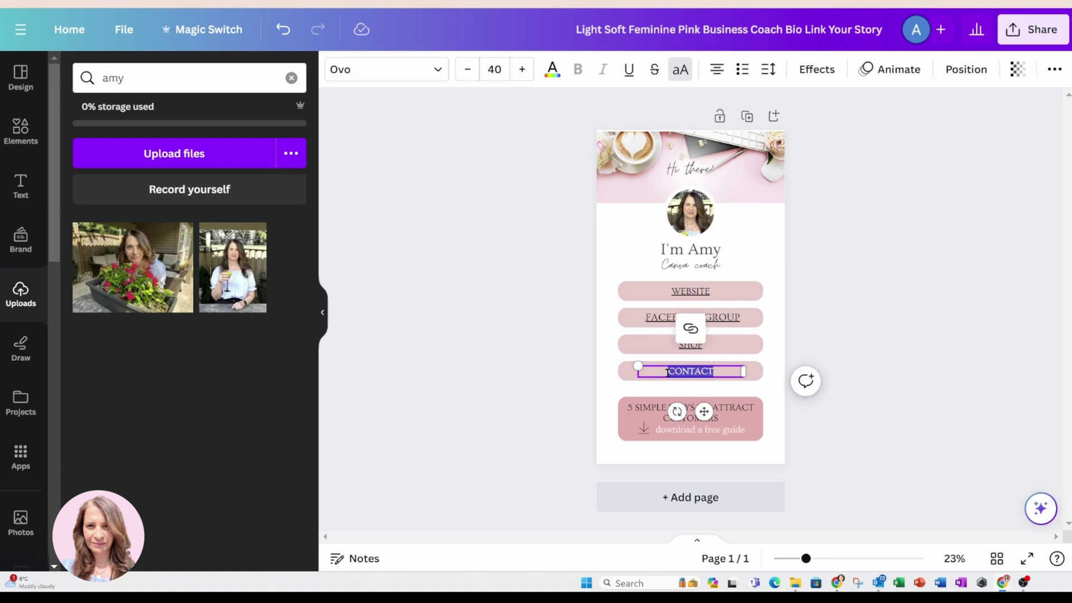
{"action": "left_click", "coordinate": [690, 331]}
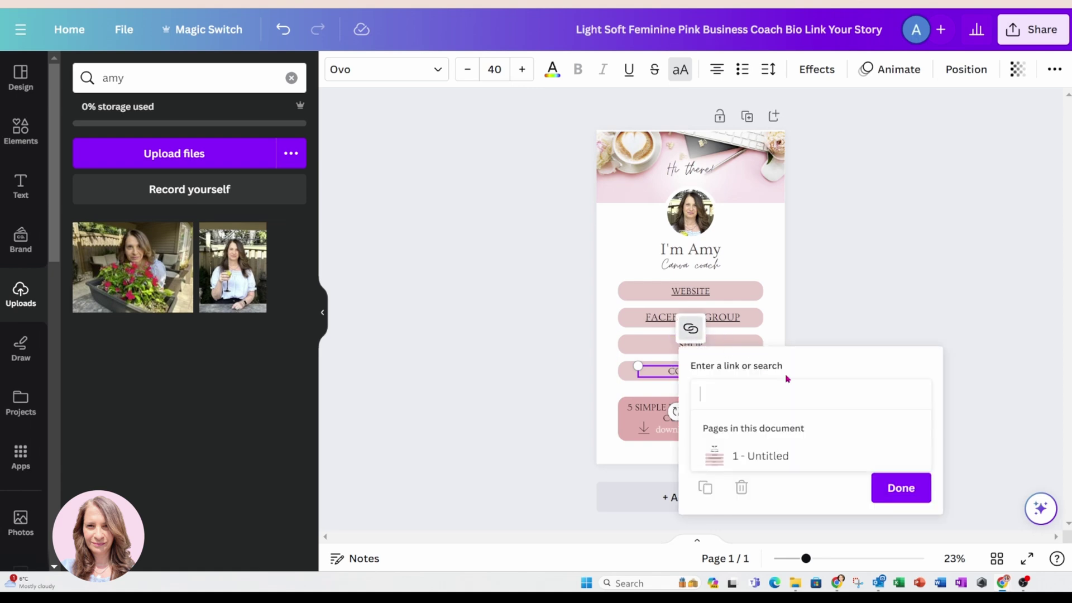
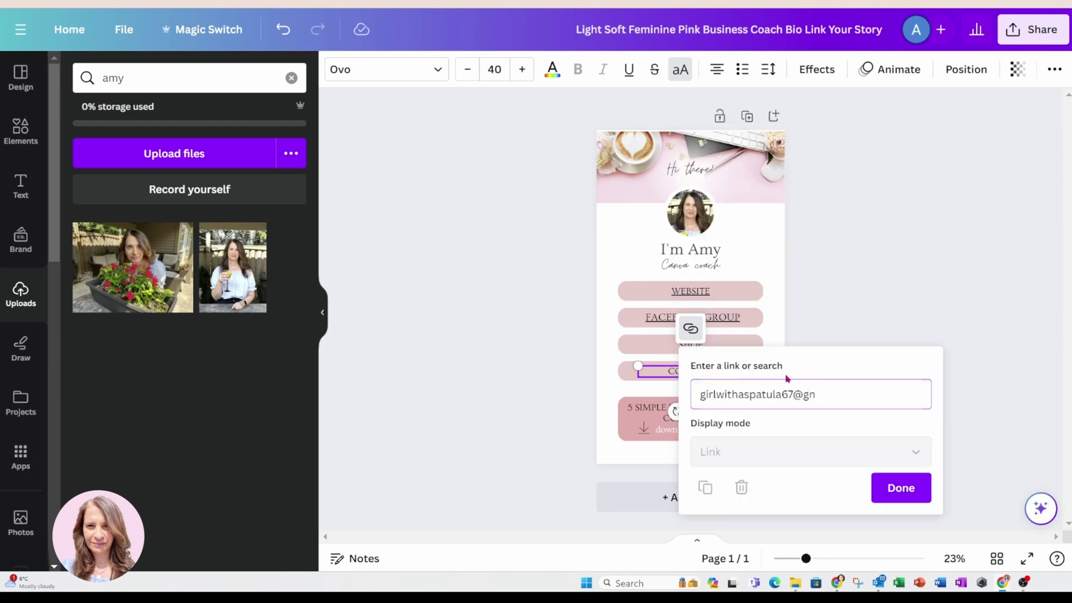
{"action": "left_click", "coordinate": [905, 490]}
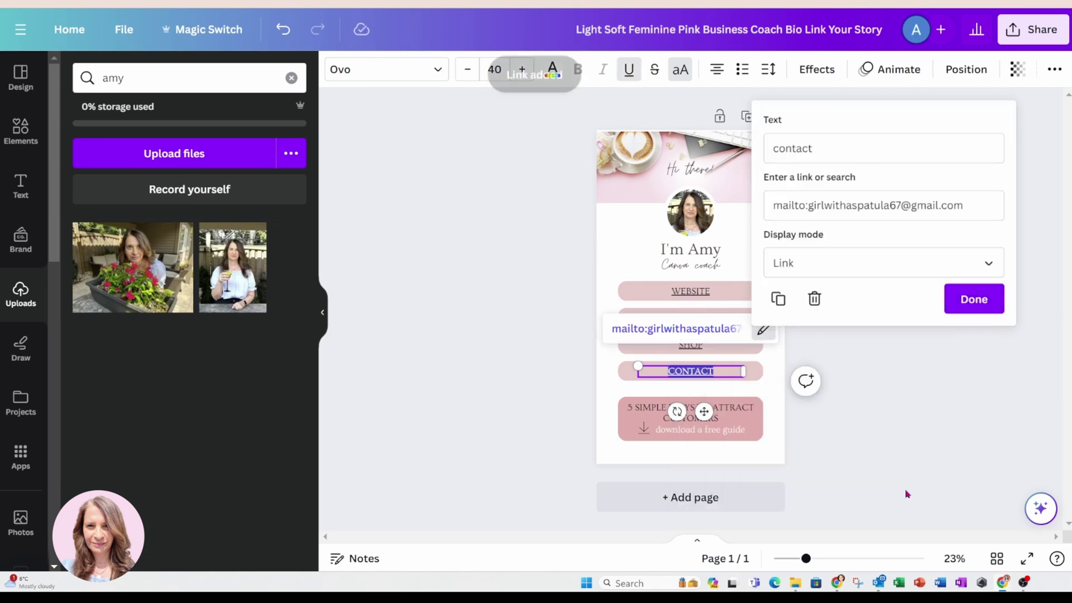
{"action": "left_click", "coordinate": [962, 304]}
{"action": "left_click", "coordinate": [904, 362]}
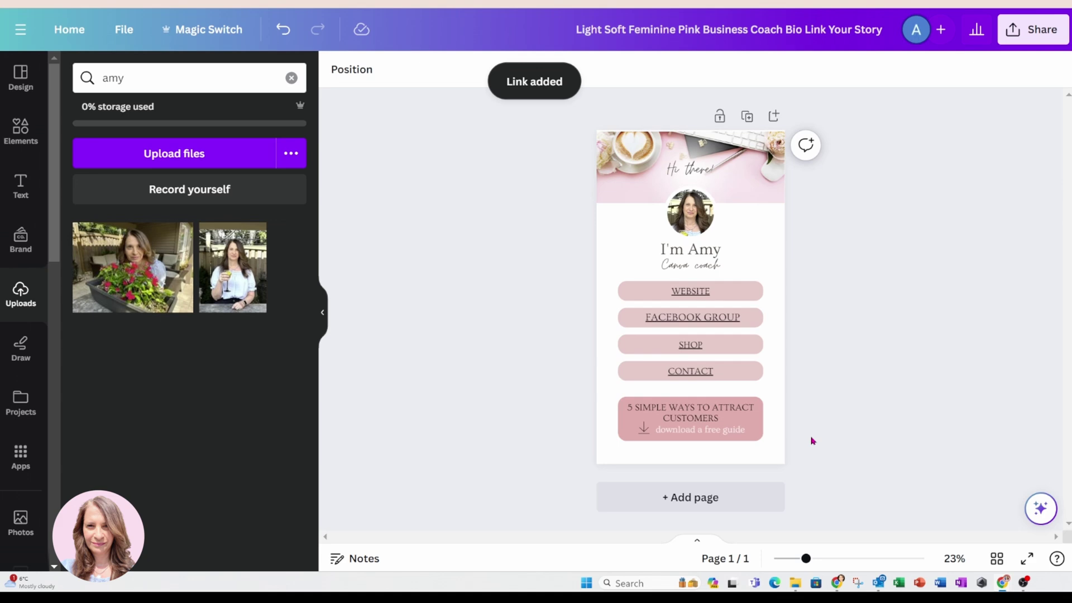
Replace the bottom button's title with LEARN CANVA WITH FREE TUTORIALS.
{"action": "left_click", "coordinate": [717, 416]}
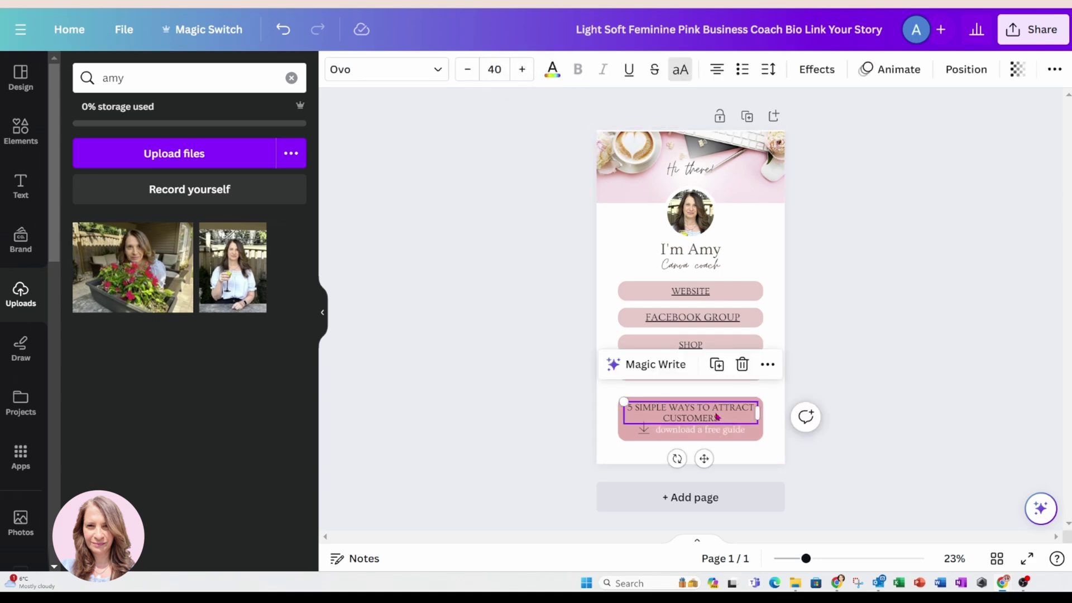
{"action": "double_click", "coordinate": [629, 408]}
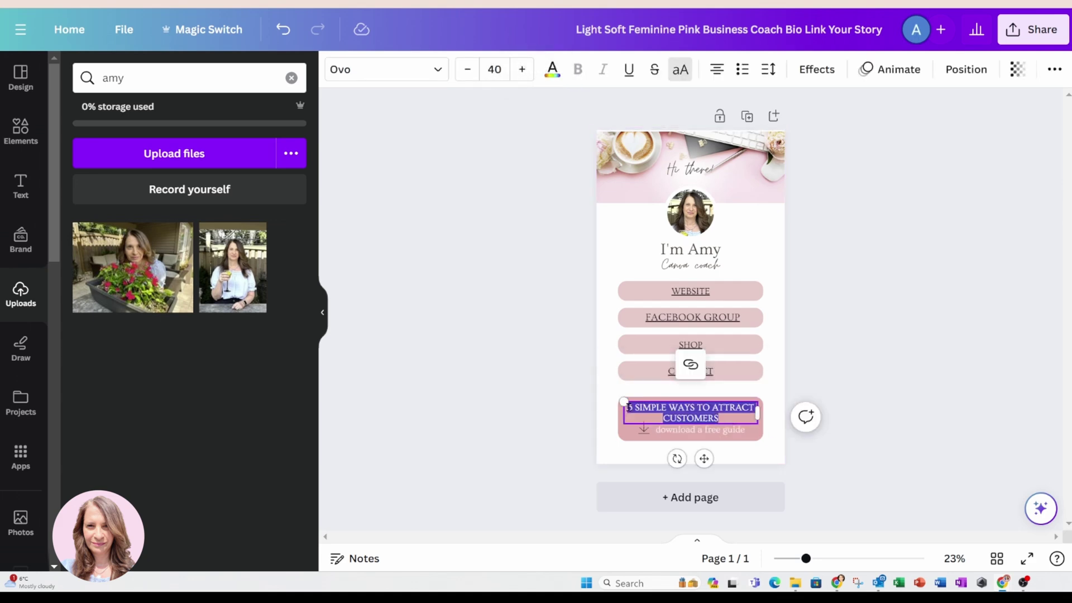
{"action": "left_click", "coordinate": [629, 407]}
{"action": "left_click_drag", "start_coordinate": [725, 417], "coordinate": [625, 408]}
{"action": "type", "text": "LEARN"}
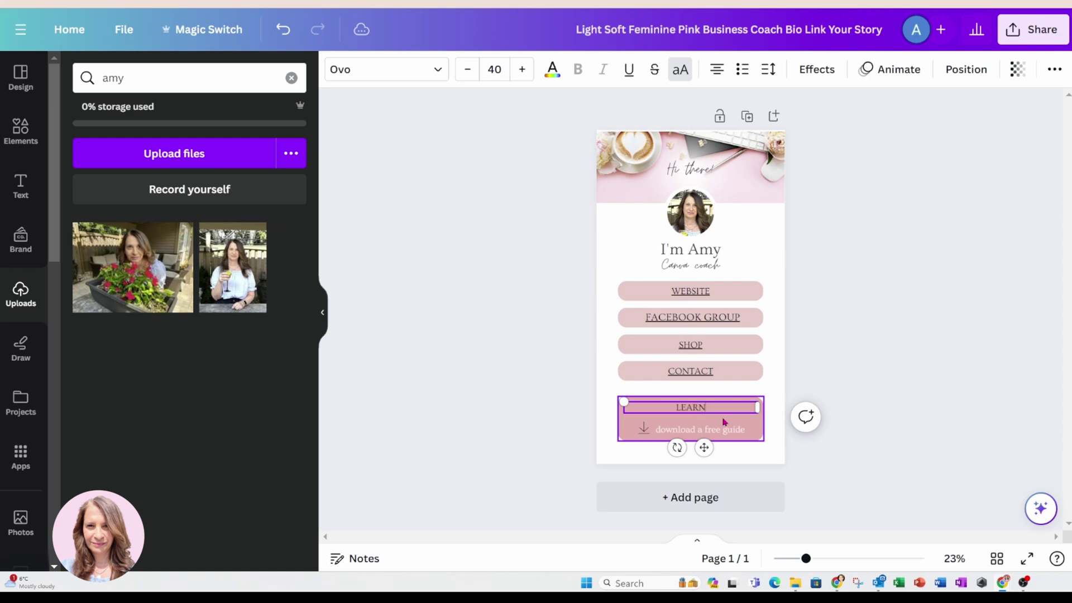
{"action": "type", "text": " CANVA WITH FR"}
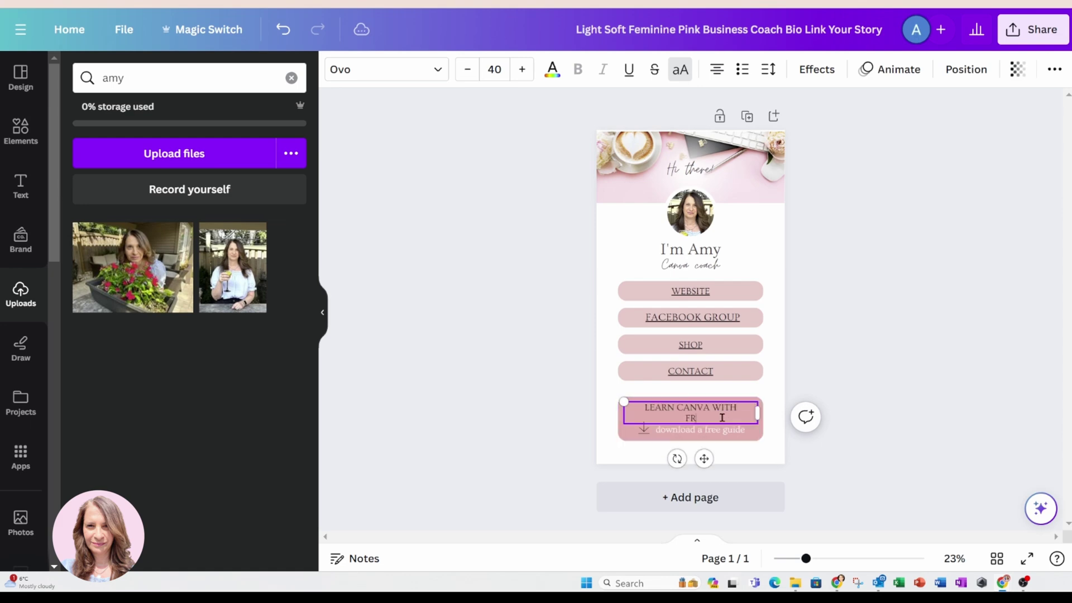
{"action": "type", "text": "EE TUTORIALS"}
Delete the download arrow icon from the bottom button.
{"action": "double_click", "coordinate": [754, 428]}
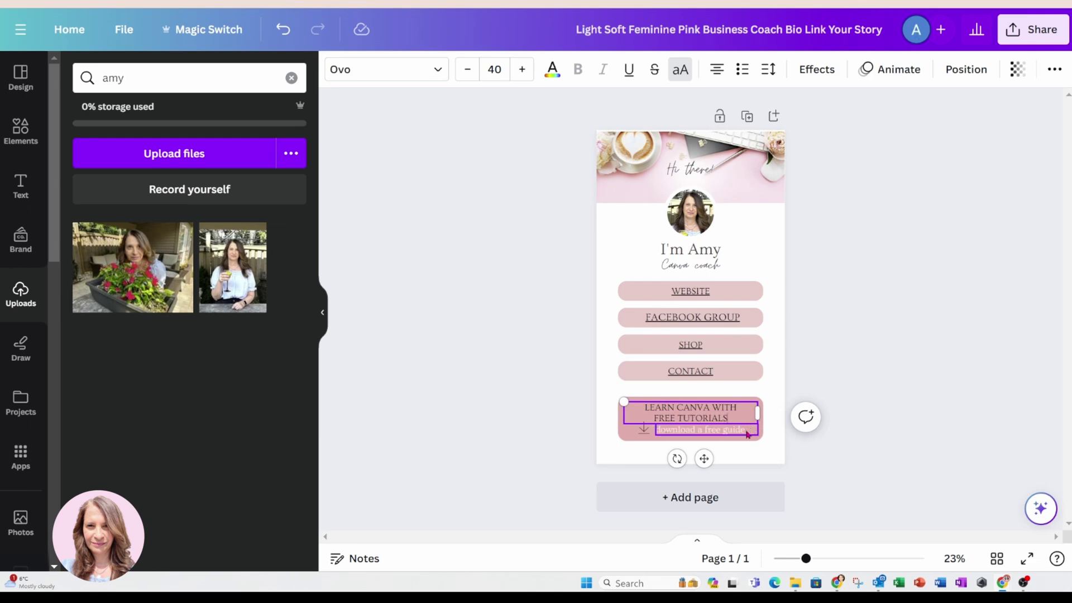
{"action": "left_click", "coordinate": [644, 427]}
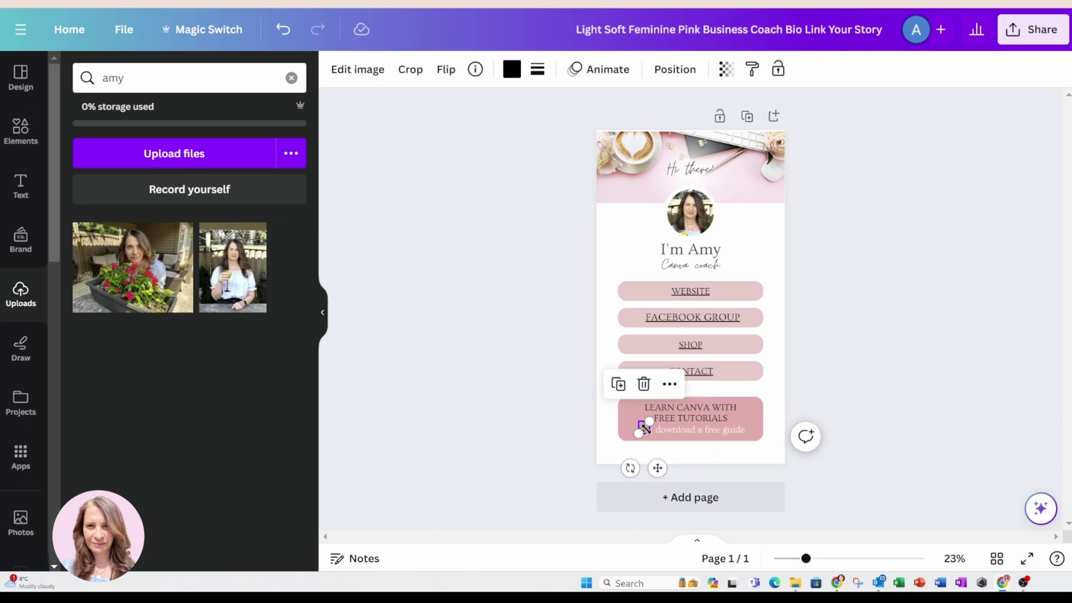
{"action": "key", "text": "Delete"}
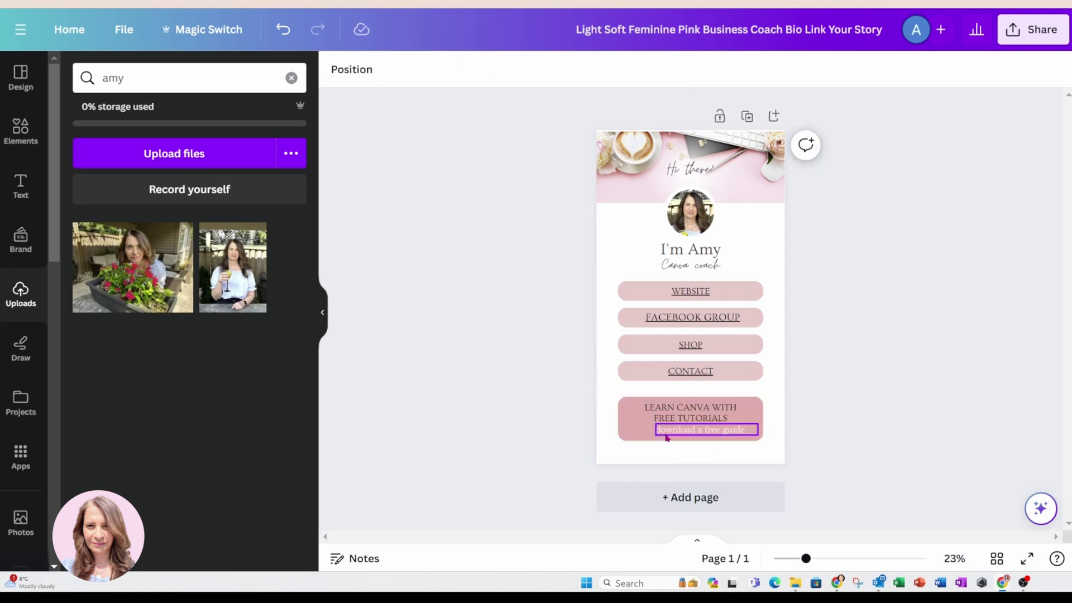
Retype the subtitle line as tutorials for Beginners.
{"action": "left_click", "coordinate": [670, 433]}
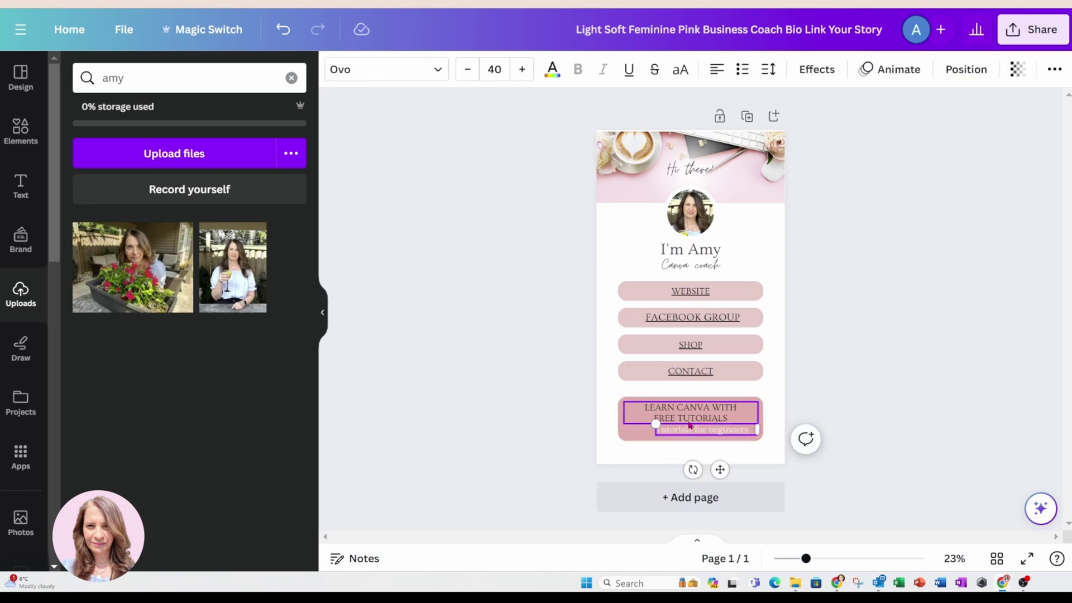
{"action": "double_click", "coordinate": [726, 428]}
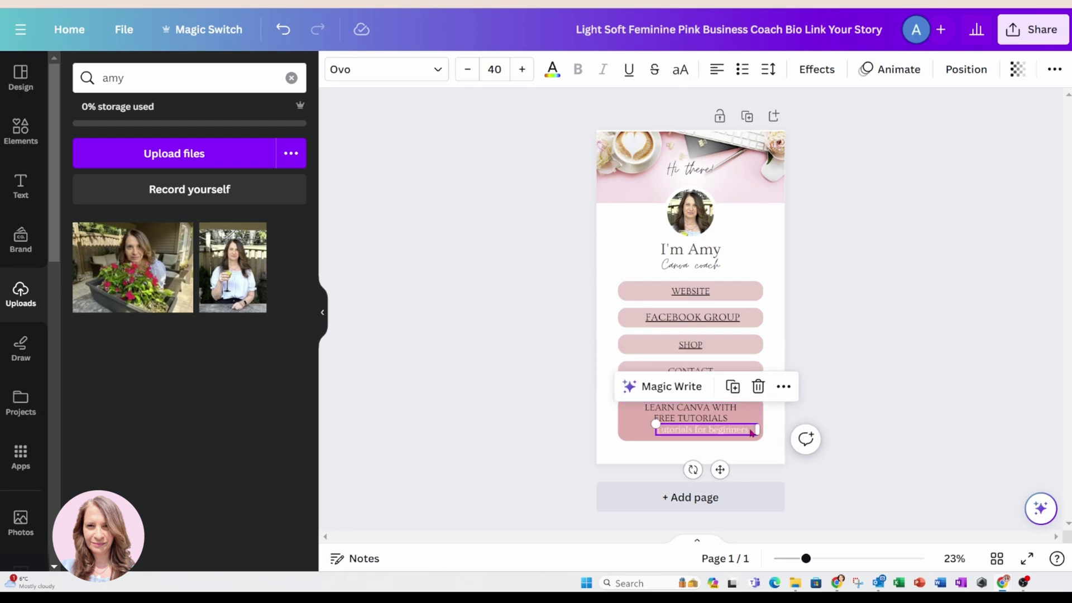
{"action": "triple_click", "coordinate": [748, 430]}
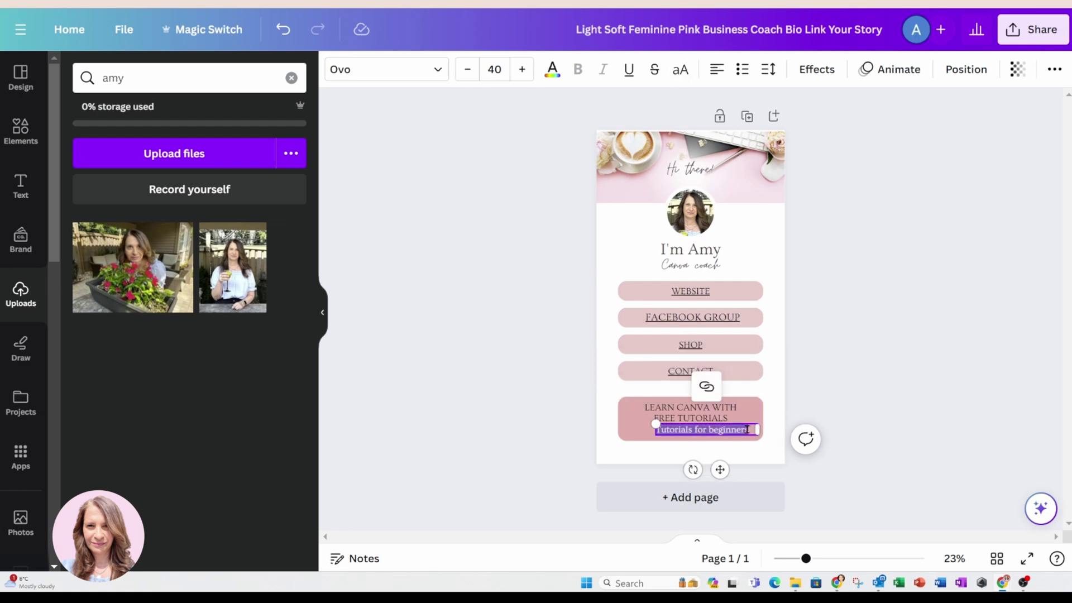
{"action": "key", "text": "BackSpace"}
{"action": "type", "text": "tutori"}
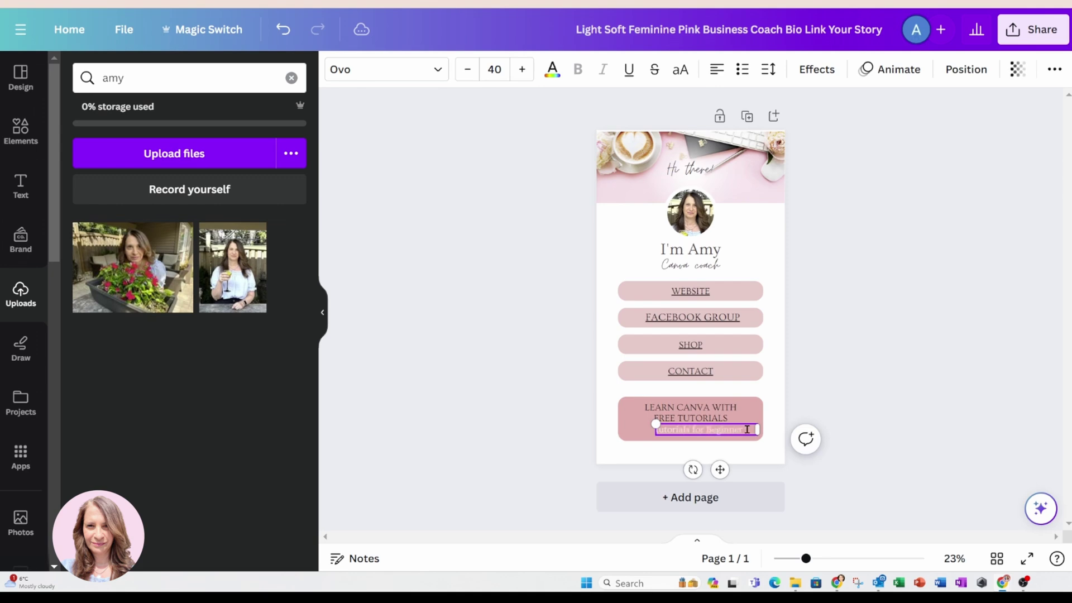
{"action": "left_click", "coordinate": [766, 374]}
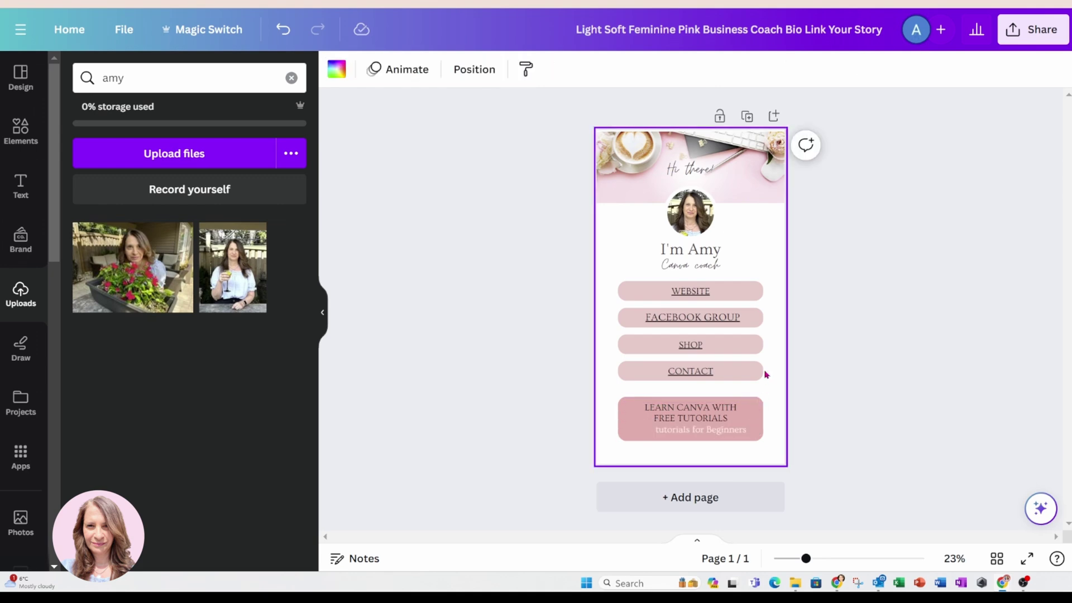
Capitalise the subtitle's first letter so it reads Tutorials for Beginners.
{"action": "left_click", "coordinate": [659, 433]}
{"action": "left_click", "coordinate": [659, 430]}
{"action": "left_click_drag", "start_coordinate": [657, 429], "coordinate": [696, 435]}
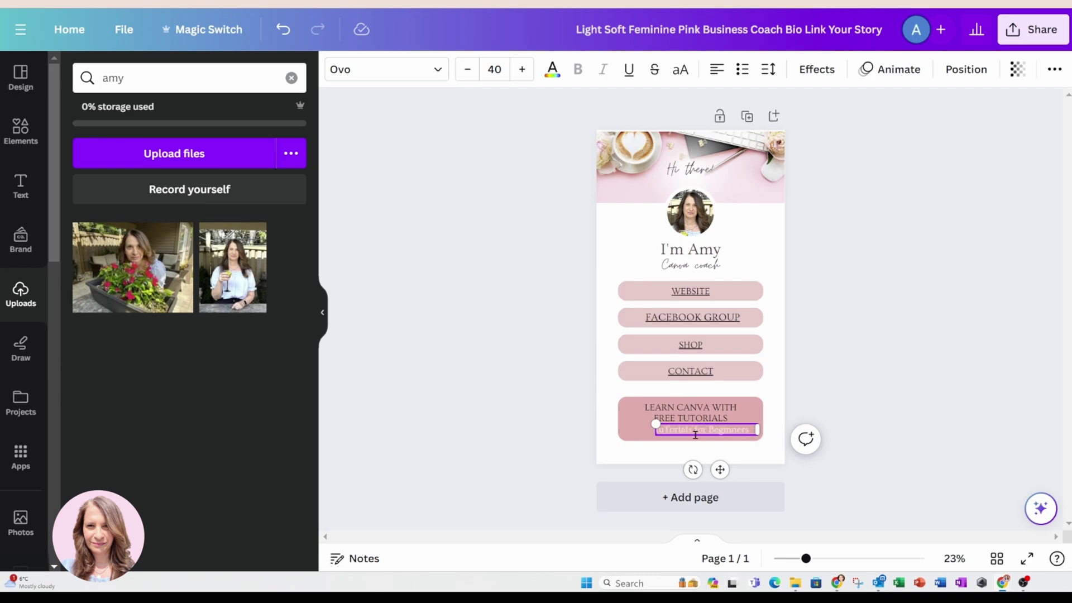
{"action": "key", "text": "BackSpace"}
{"action": "type", "text": "T"}
Add the orange YouTube graphic, shrink it, and place it on the LEARN CANVA button.
{"action": "left_click", "coordinate": [21, 131]}
{"action": "left_click", "coordinate": [119, 78]}
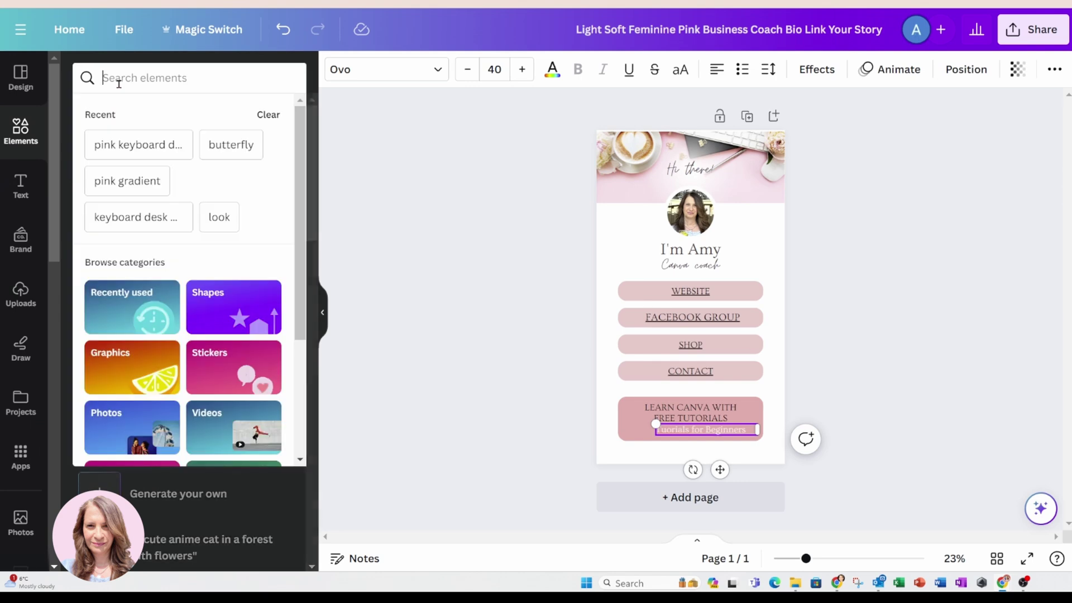
{"action": "type", "text": "youtube"}
{"action": "key", "text": "Return"}
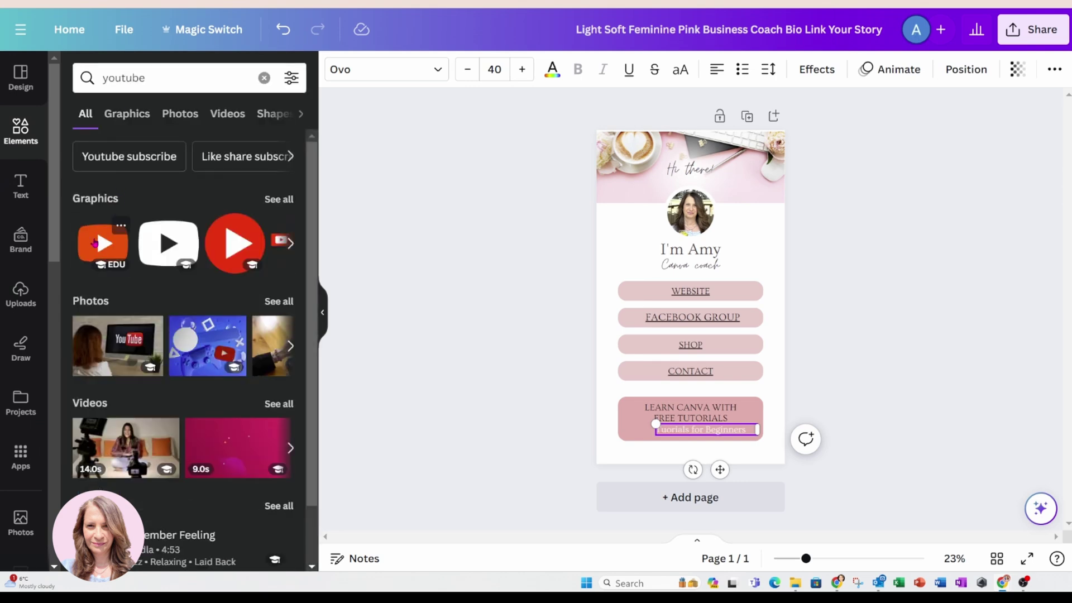
{"action": "left_click", "coordinate": [103, 243]}
{"action": "left_click_drag", "start_coordinate": [728, 260], "coordinate": [665, 311]}
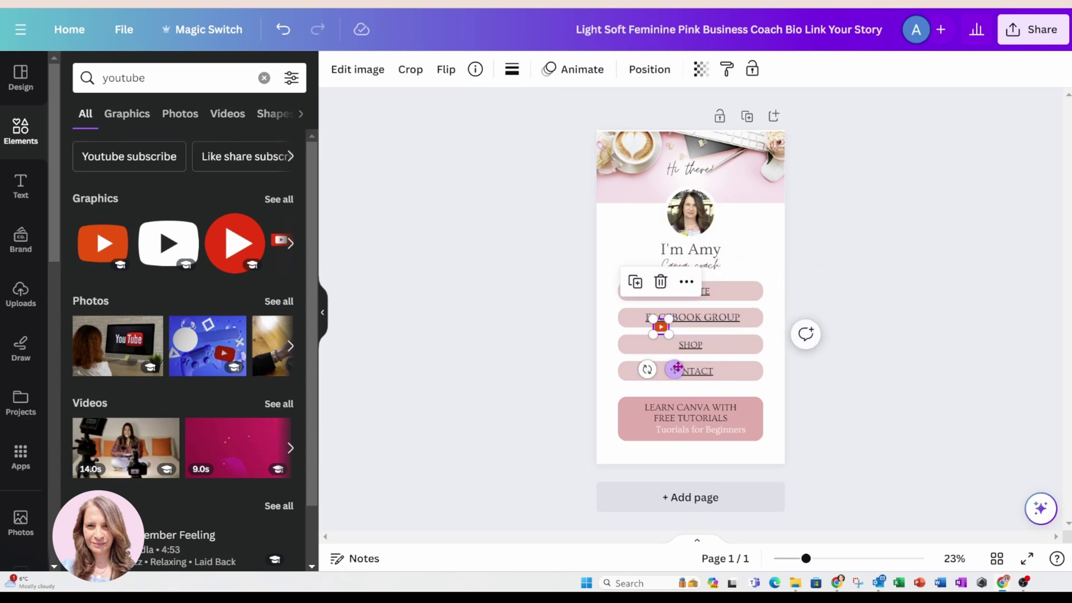
{"action": "left_click_drag", "start_coordinate": [646, 366], "coordinate": [659, 472]}
{"action": "left_click", "coordinate": [848, 386]}
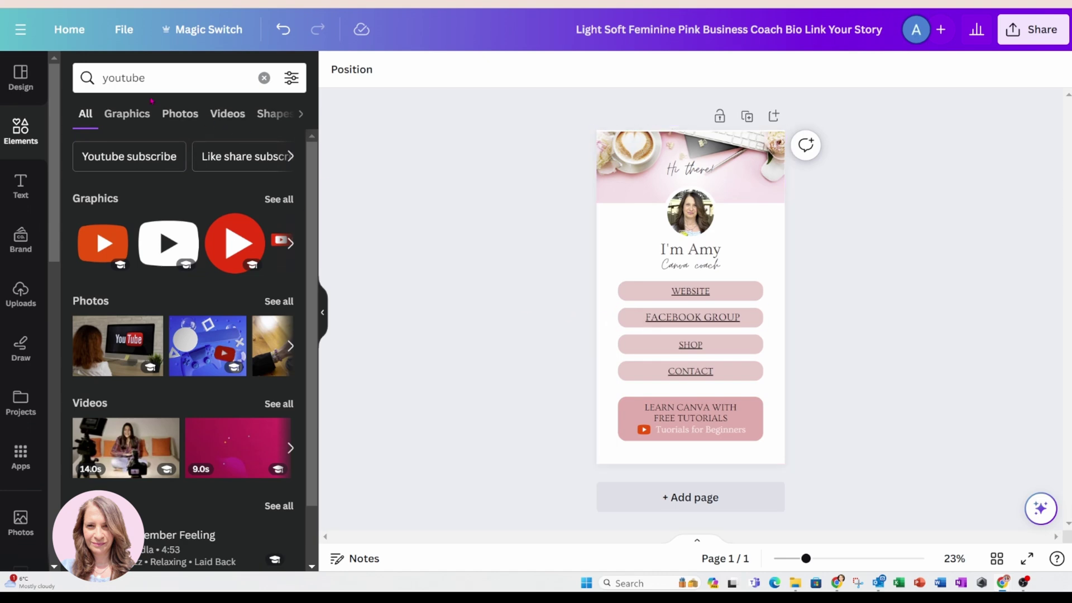
Add a square Facebook graphic beside FACEBOOK GROUP, then delete it again.
{"action": "left_click", "coordinate": [160, 82]}
{"action": "type", "text": "facebook"}
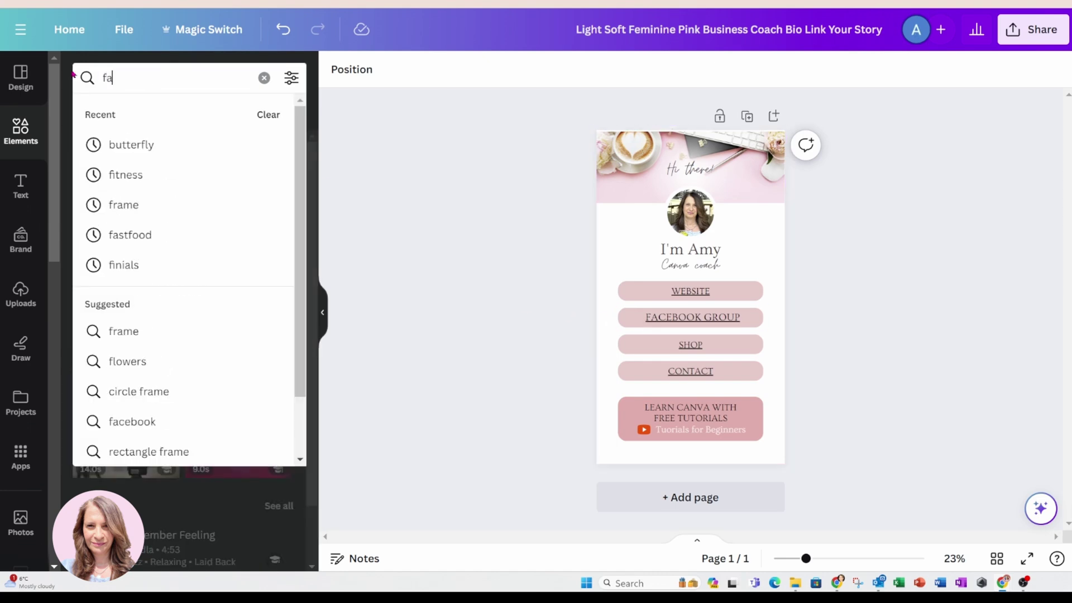
{"action": "key", "text": "Return"}
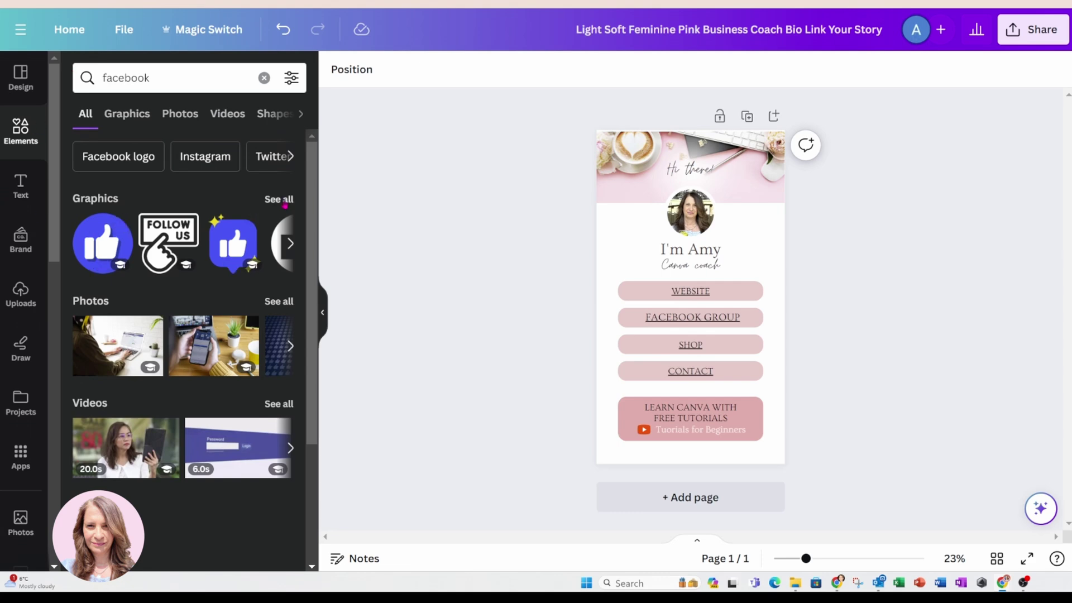
{"action": "left_click", "coordinate": [279, 199]}
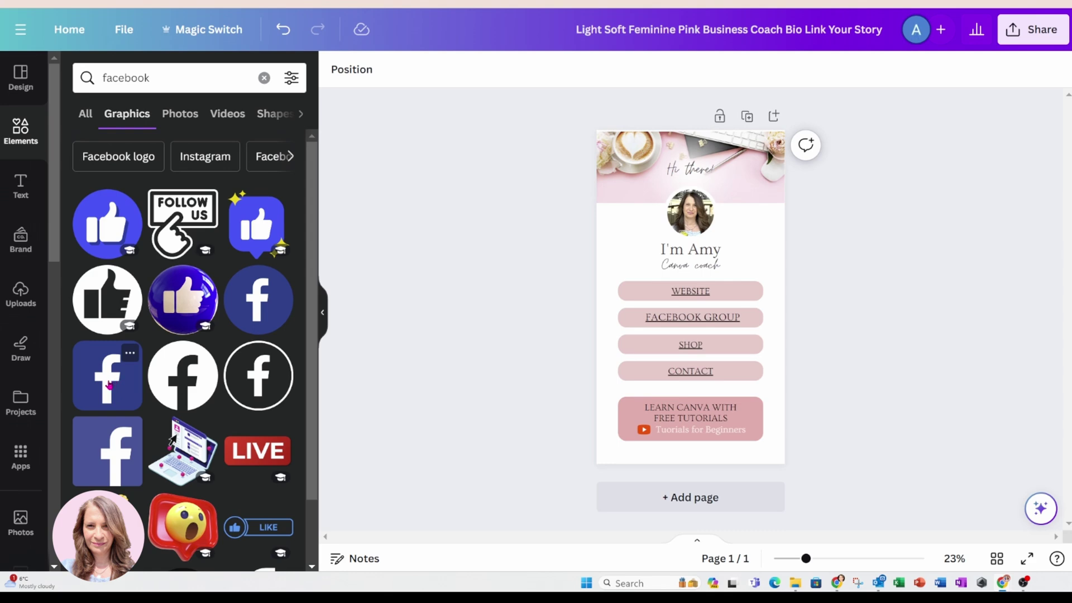
{"action": "left_click", "coordinate": [109, 383]}
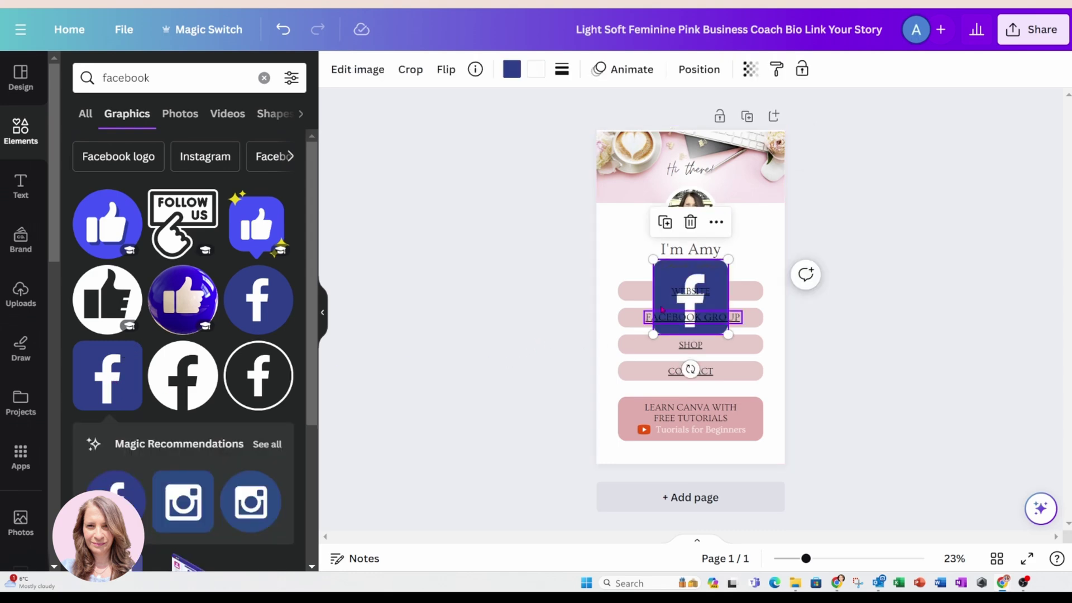
{"action": "left_click_drag", "start_coordinate": [723, 262], "coordinate": [676, 308]}
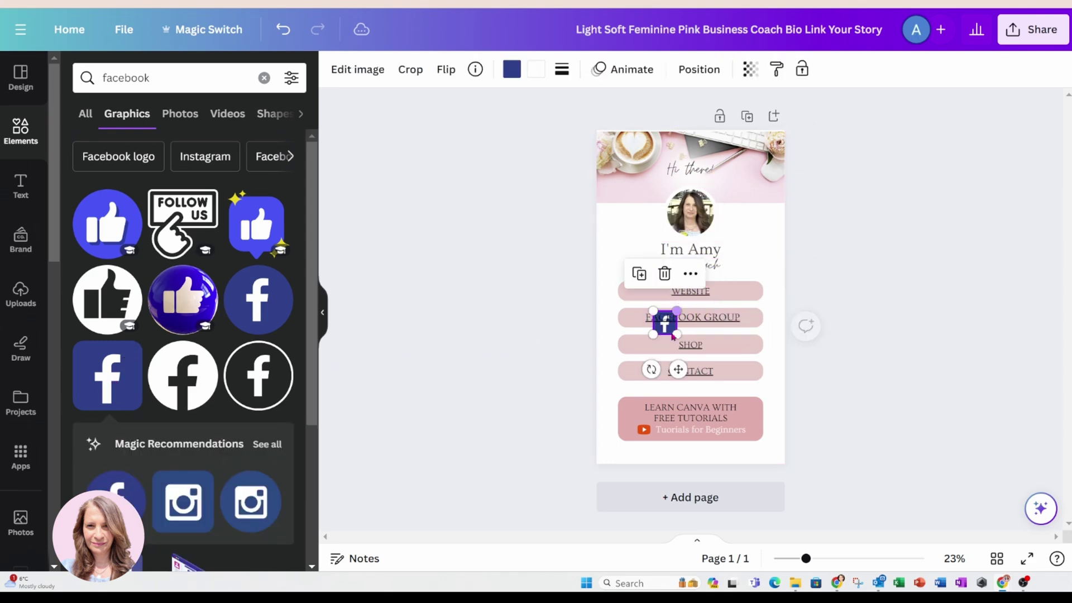
{"action": "left_click_drag", "start_coordinate": [677, 369], "coordinate": [637, 368]}
{"action": "key", "text": "Delete"}
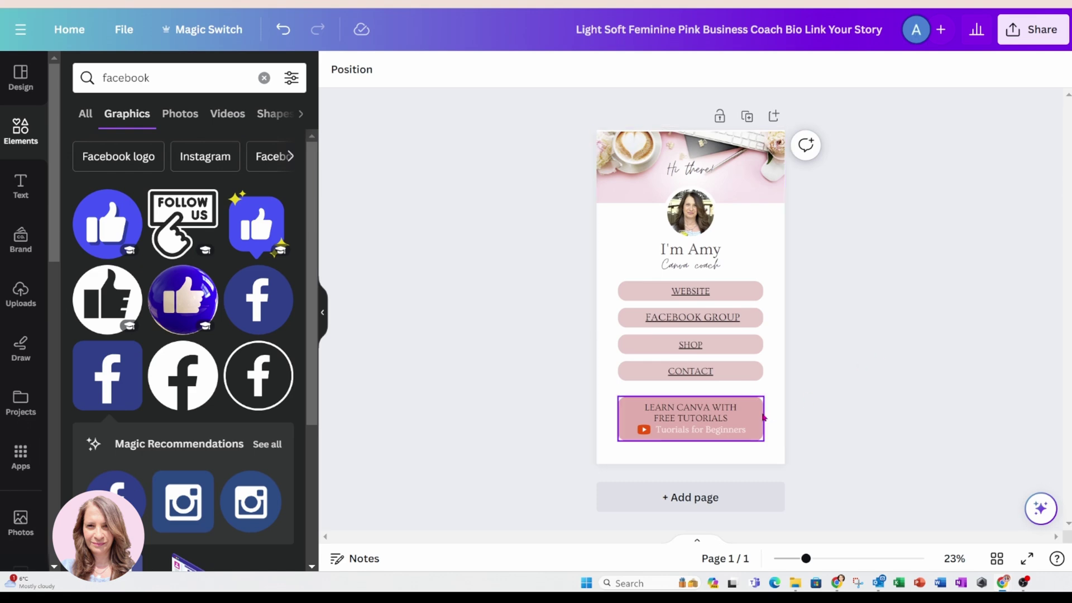
Link the whole LEARN CANVA WITH FREE TUTORIALS box to the pasted YouTube channel address.
{"action": "left_click", "coordinate": [764, 417]}
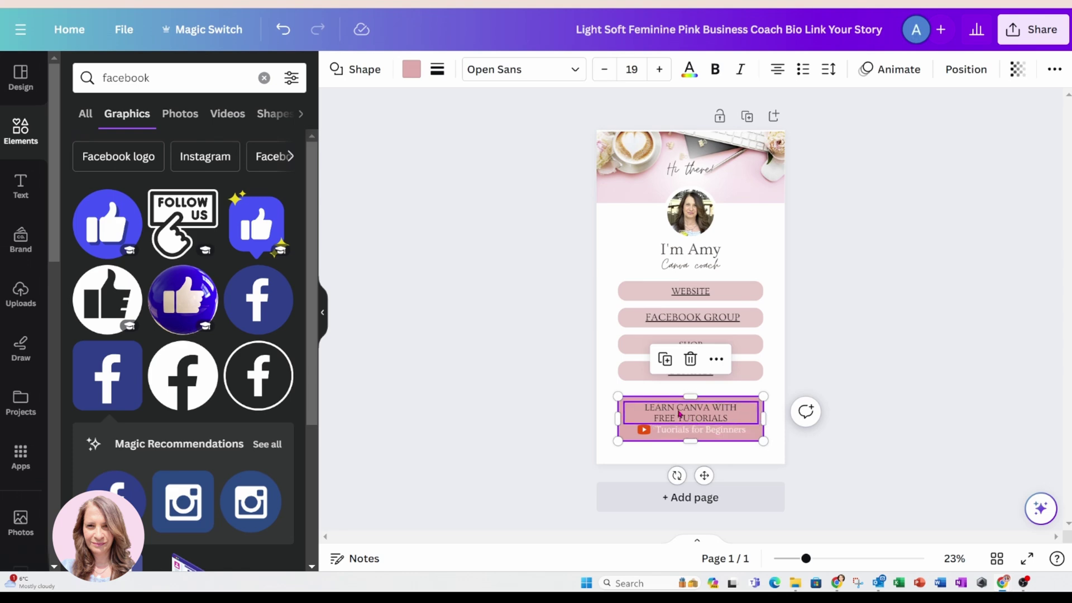
{"action": "left_click", "coordinate": [716, 359]}
{"action": "left_click", "coordinate": [748, 415]}
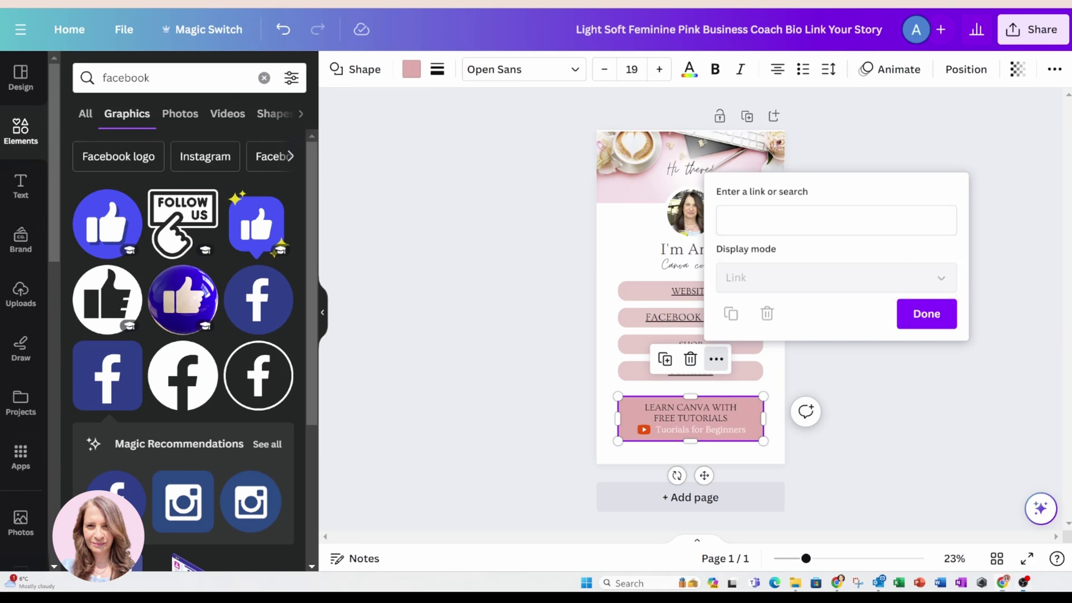
{"action": "left_click", "coordinate": [889, 213]}
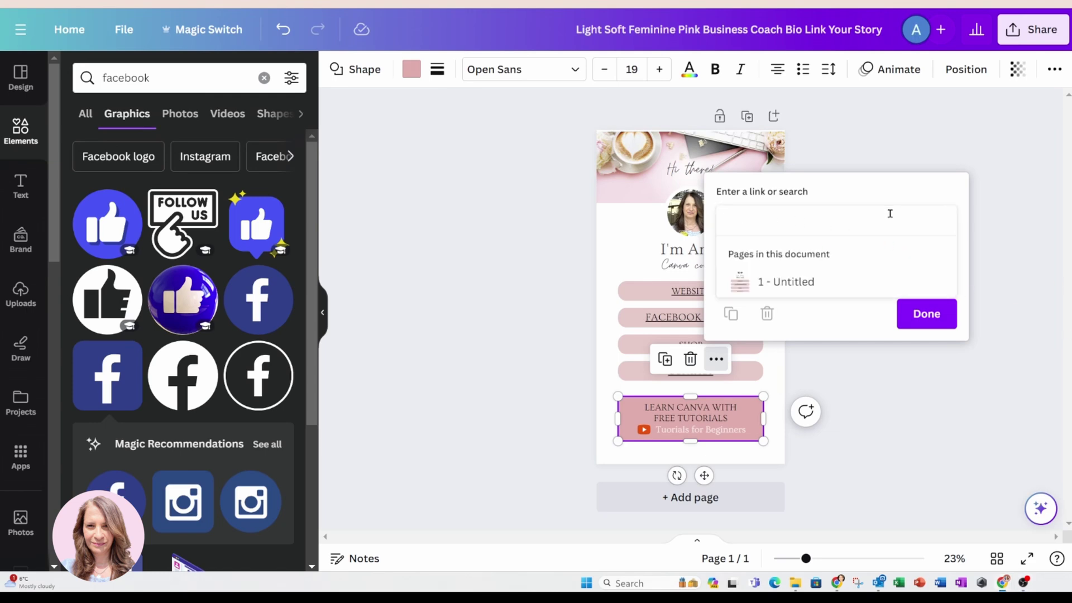
{"action": "key", "text": "ctrl+v"}
{"action": "left_click", "coordinate": [927, 314]}
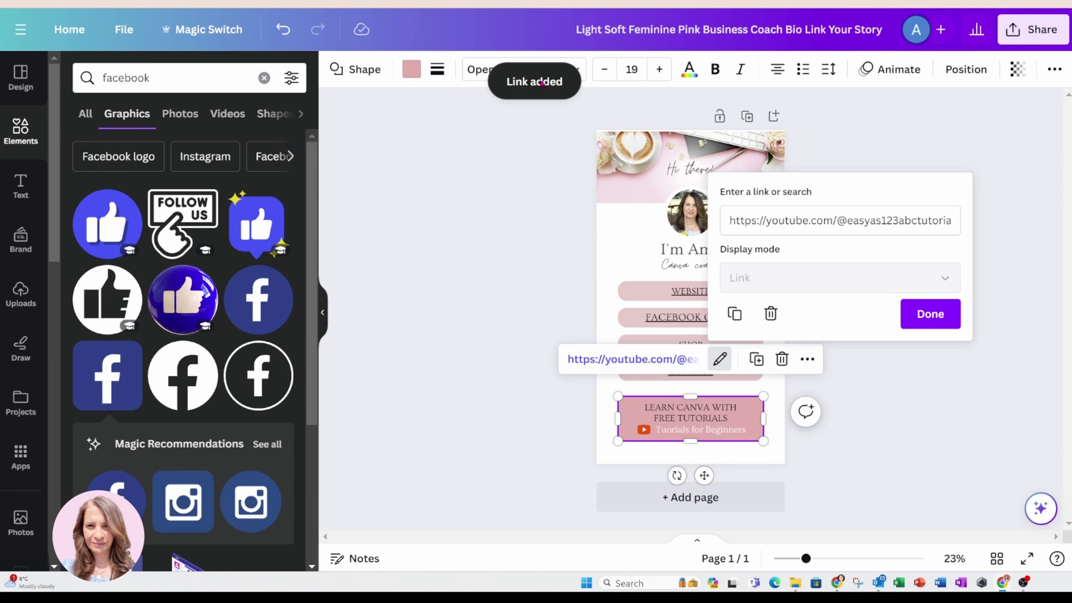
{"action": "left_click", "coordinate": [944, 319]}
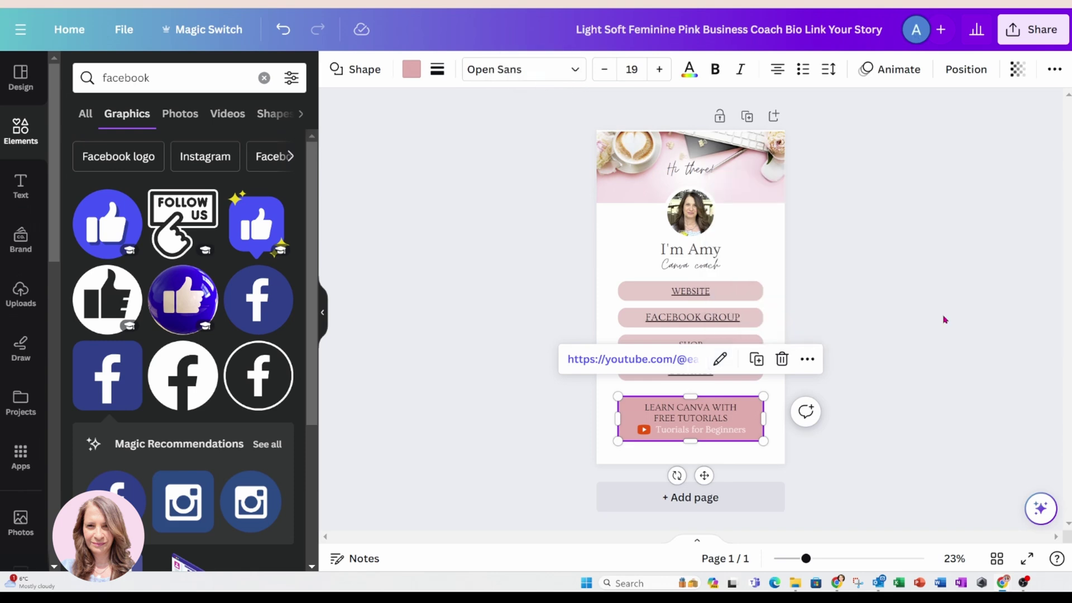
{"action": "left_click", "coordinate": [944, 319]}
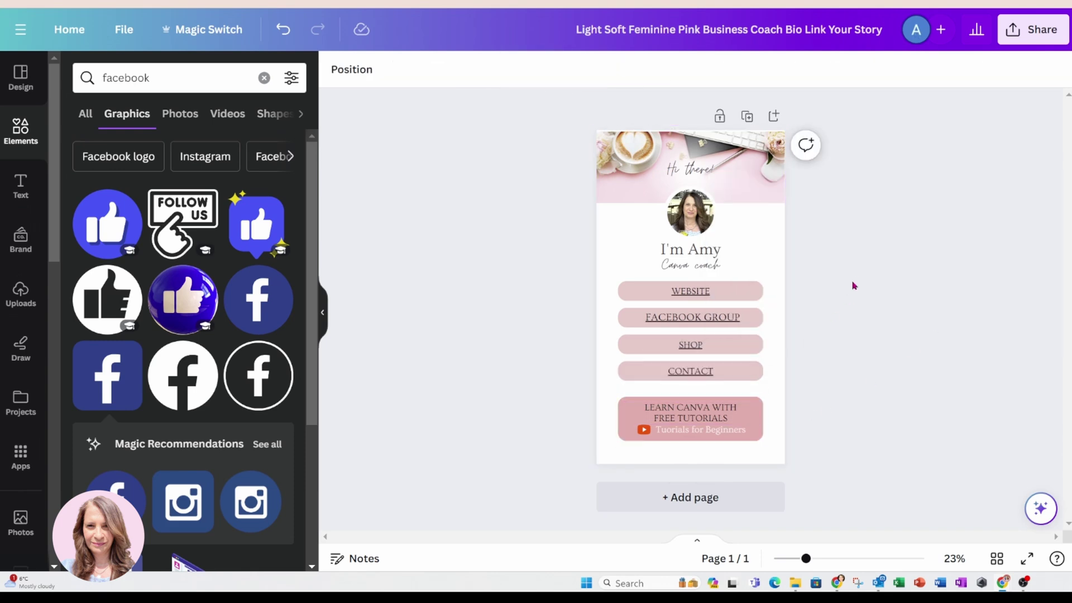
Create a public view link for the design through Share > More, and copy it.
{"action": "left_click", "coordinate": [613, 154]}
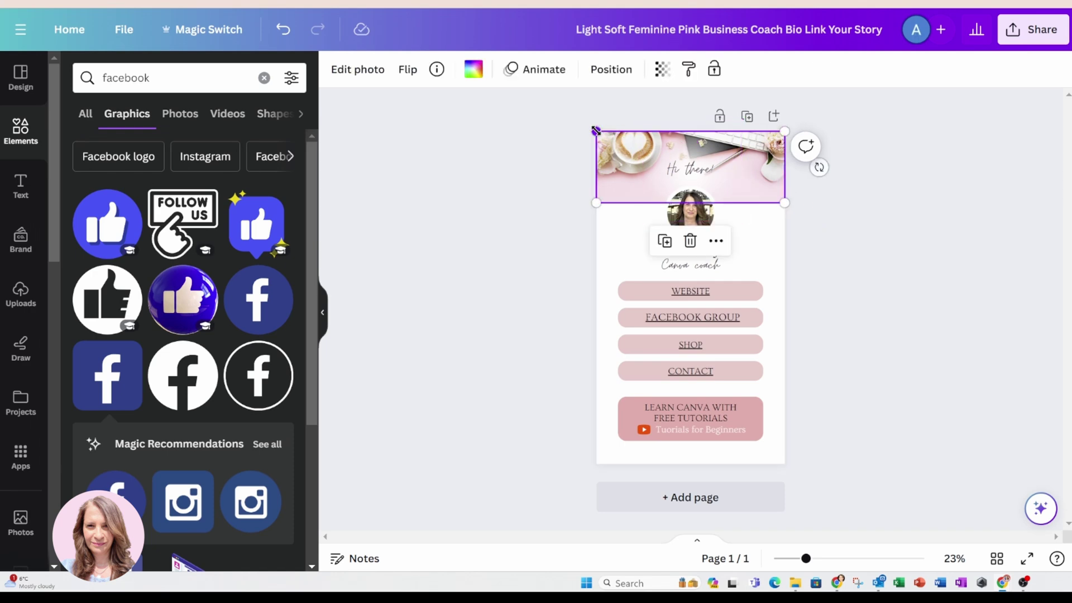
{"action": "left_click", "coordinate": [909, 280]}
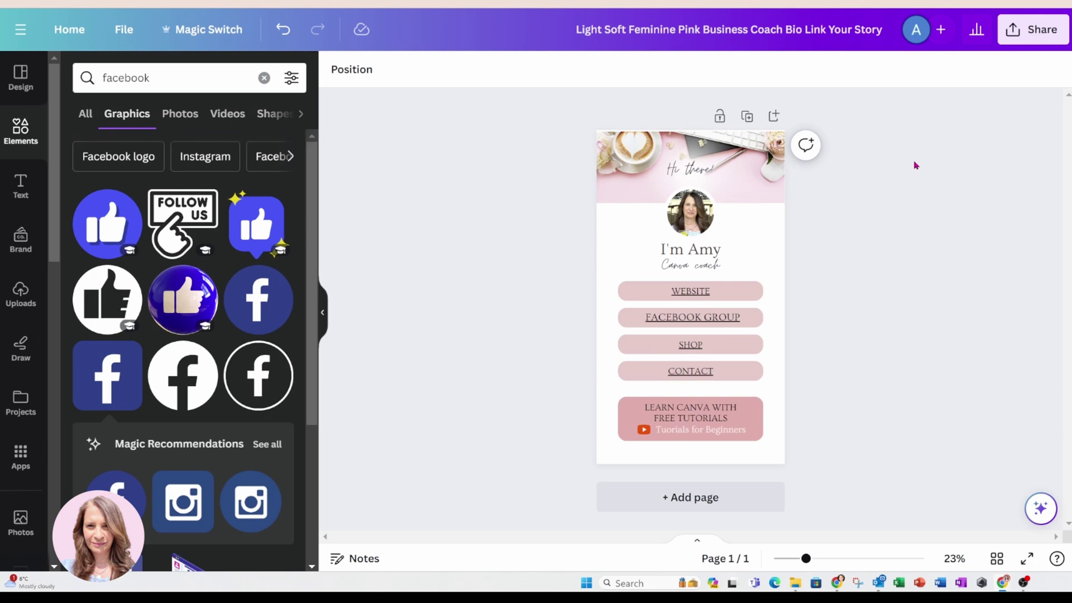
{"action": "left_click", "coordinate": [1019, 31]}
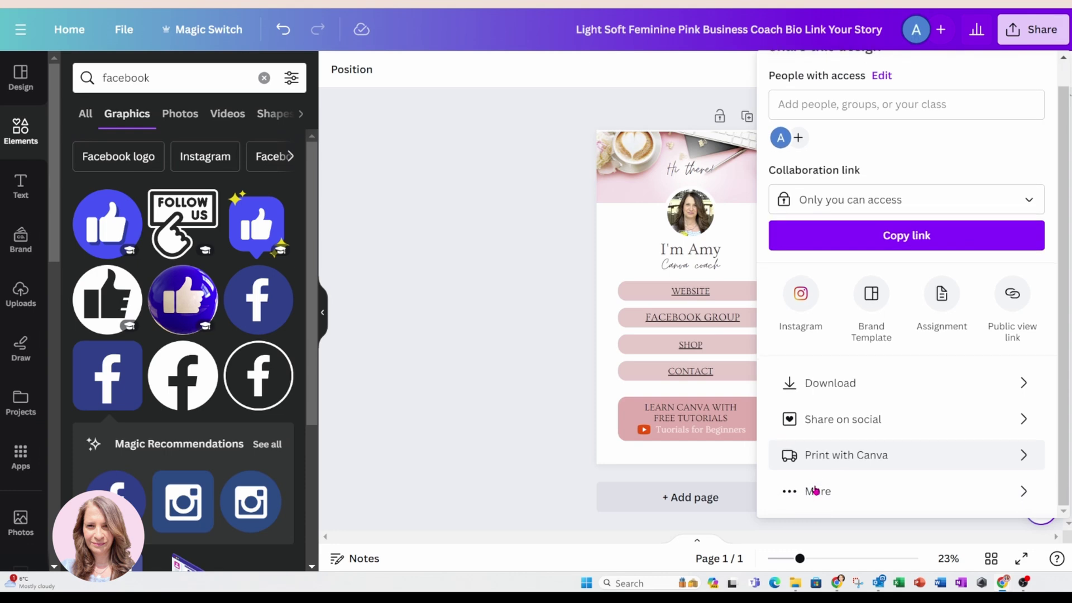
{"action": "scroll", "coordinate": [813, 491], "scroll_direction": "down", "scroll_amount": 1}
{"action": "left_click", "coordinate": [811, 492]}
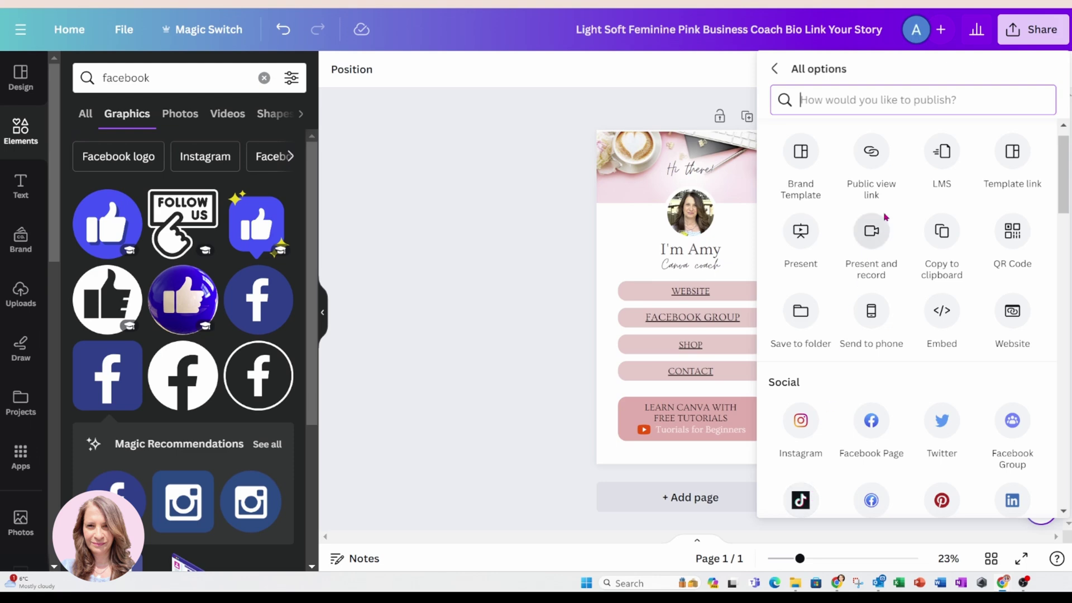
{"action": "left_click", "coordinate": [872, 156]}
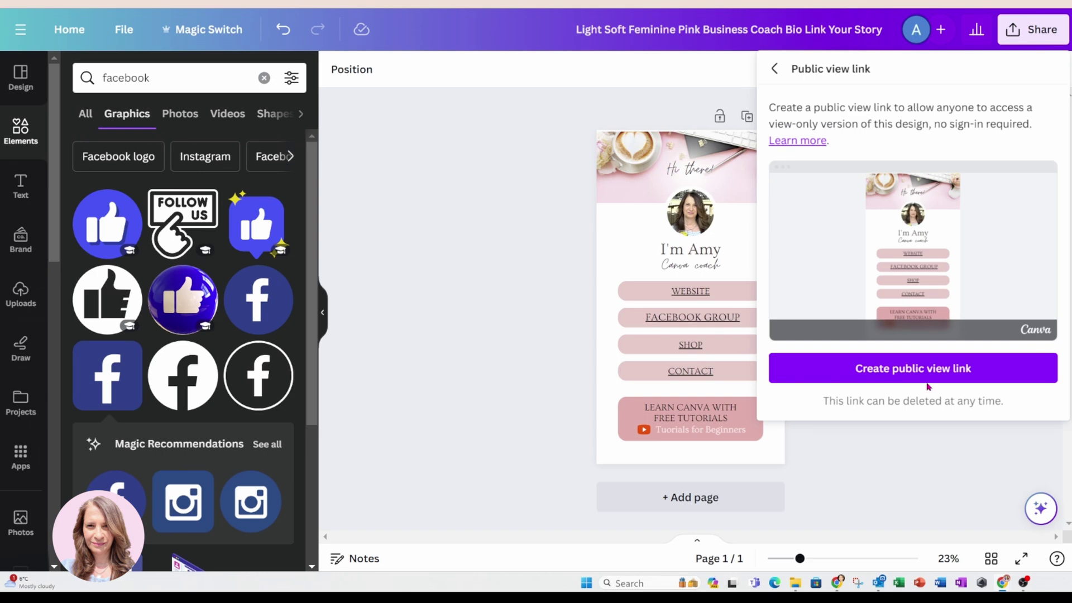
{"action": "left_click", "coordinate": [902, 375]}
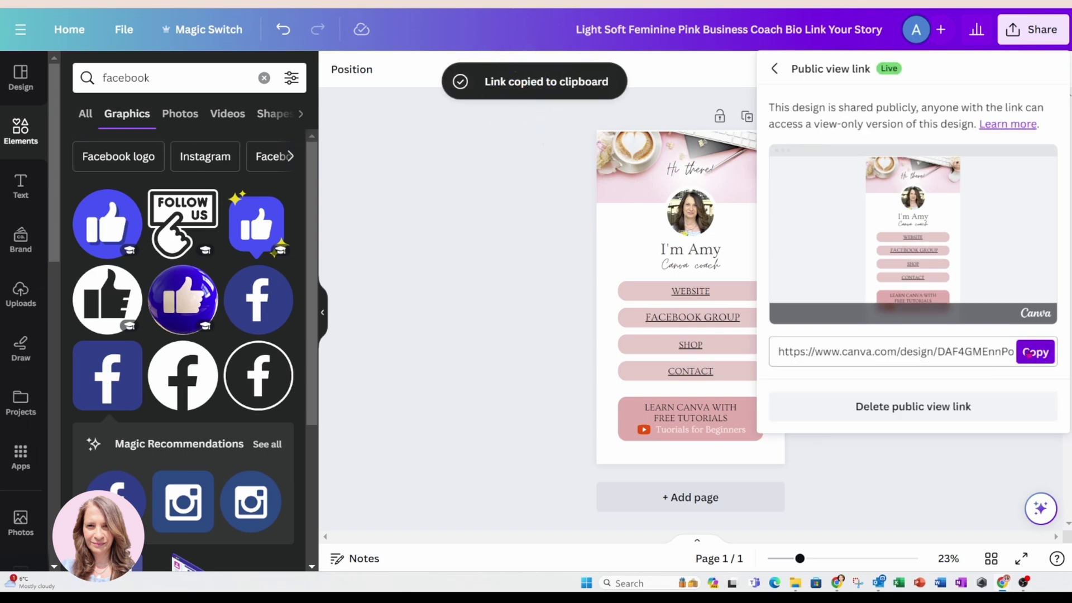
{"action": "left_click", "coordinate": [1029, 353]}
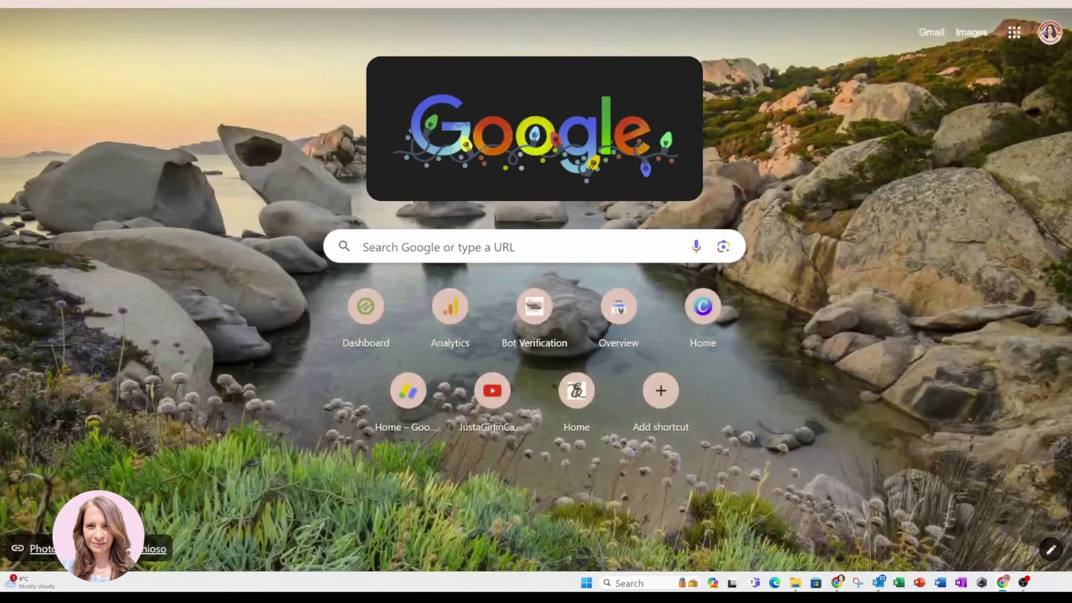
Load the copied public view link in Chrome's address bar.
{"action": "key", "text": "ctrl+v"}
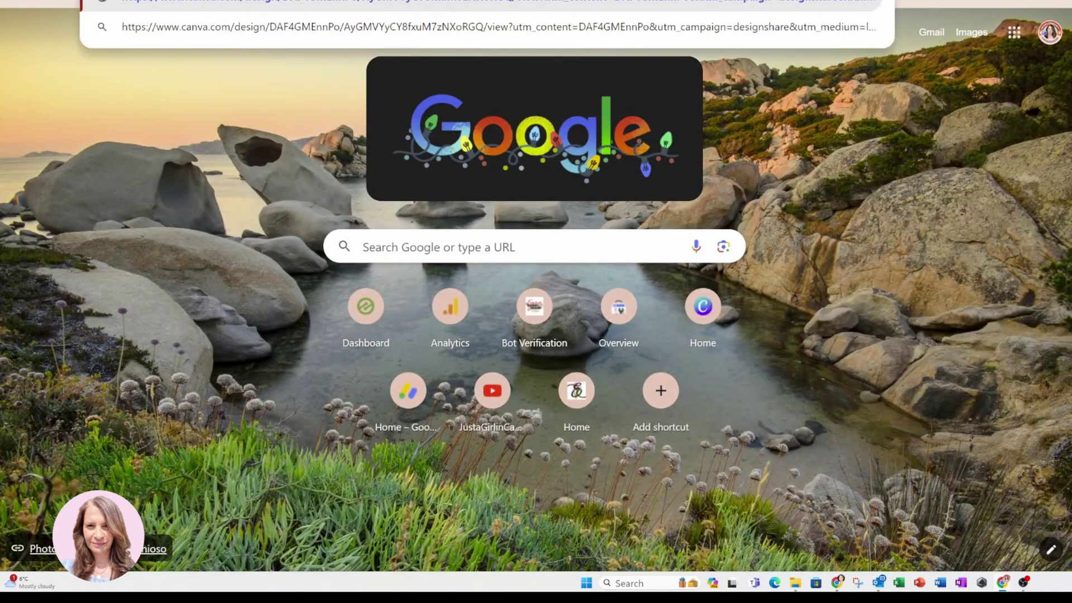
{"action": "key", "text": "Return"}
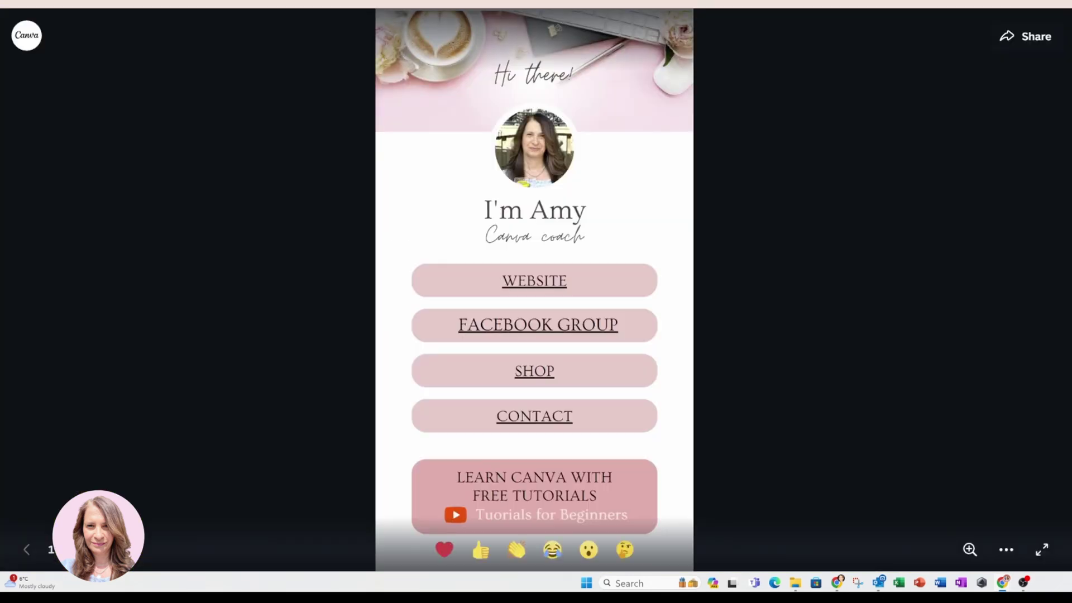
Test the shared page's WEBSITE and CONTACT links, dismissing the Facebook notifications prompt.
{"action": "left_click", "coordinate": [532, 281]}
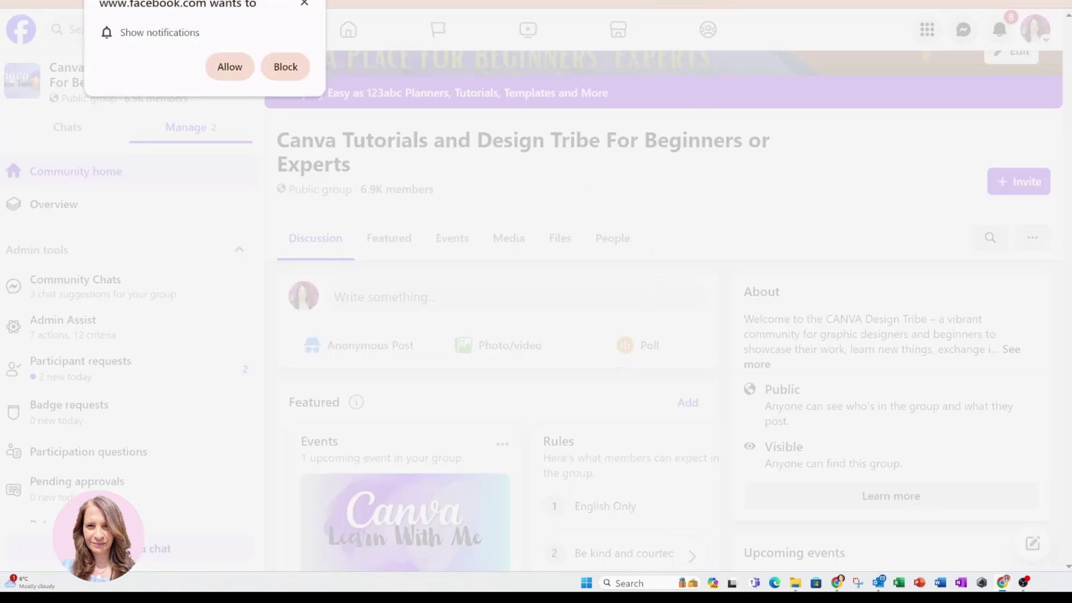
{"action": "left_click", "coordinate": [304, 3]}
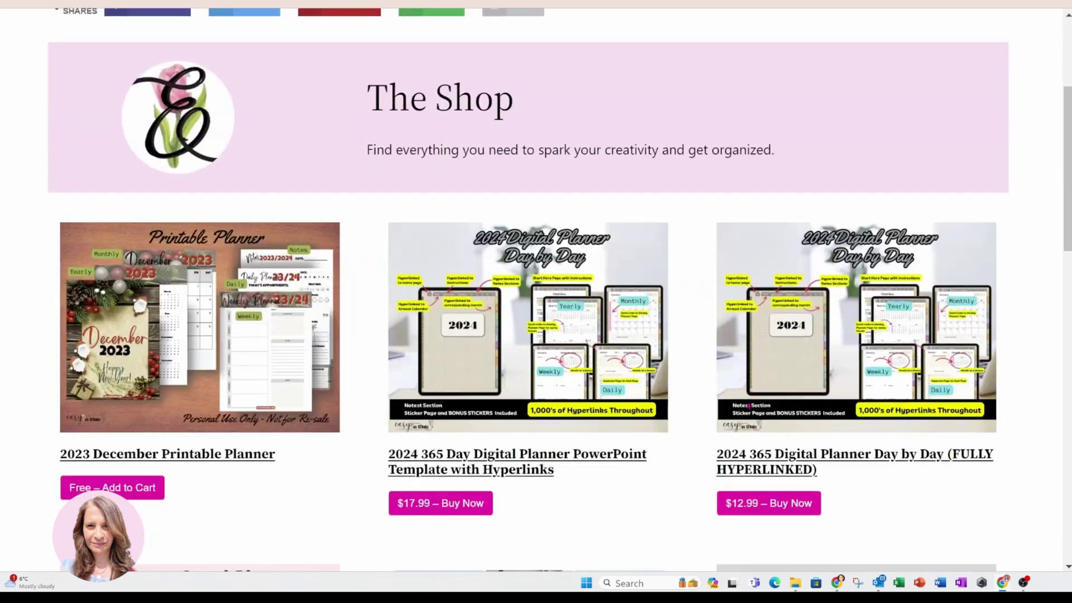
{"action": "scroll", "coordinate": [734, 375], "scroll_direction": "down", "scroll_amount": 5}
{"action": "scroll", "coordinate": [735, 375], "scroll_direction": "up", "scroll_amount": 10}
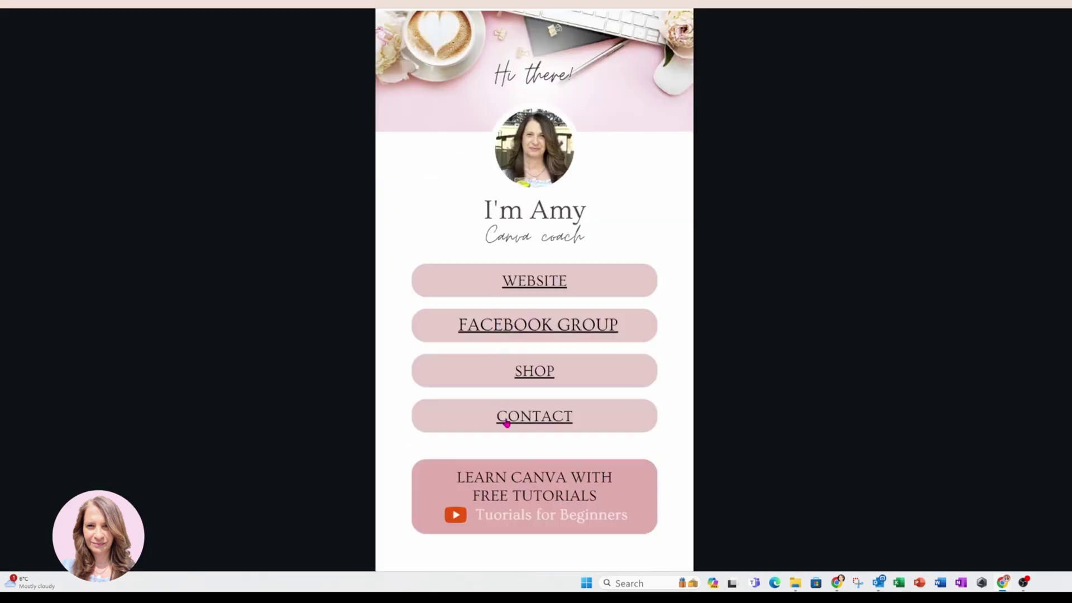
{"action": "left_click", "coordinate": [506, 422]}
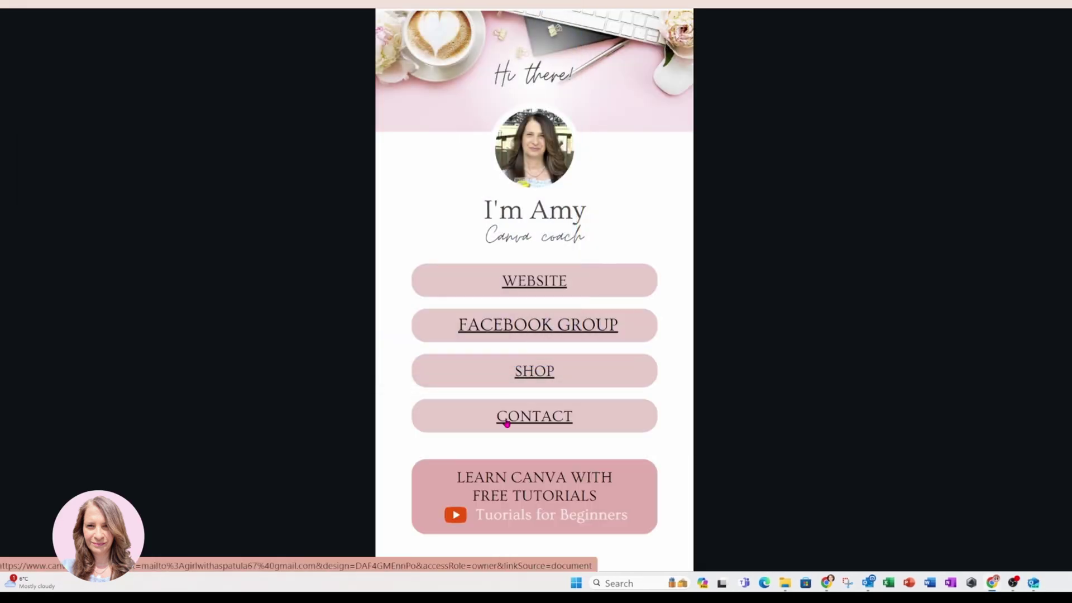
{"action": "mouse_move", "coordinate": [427, 487]}
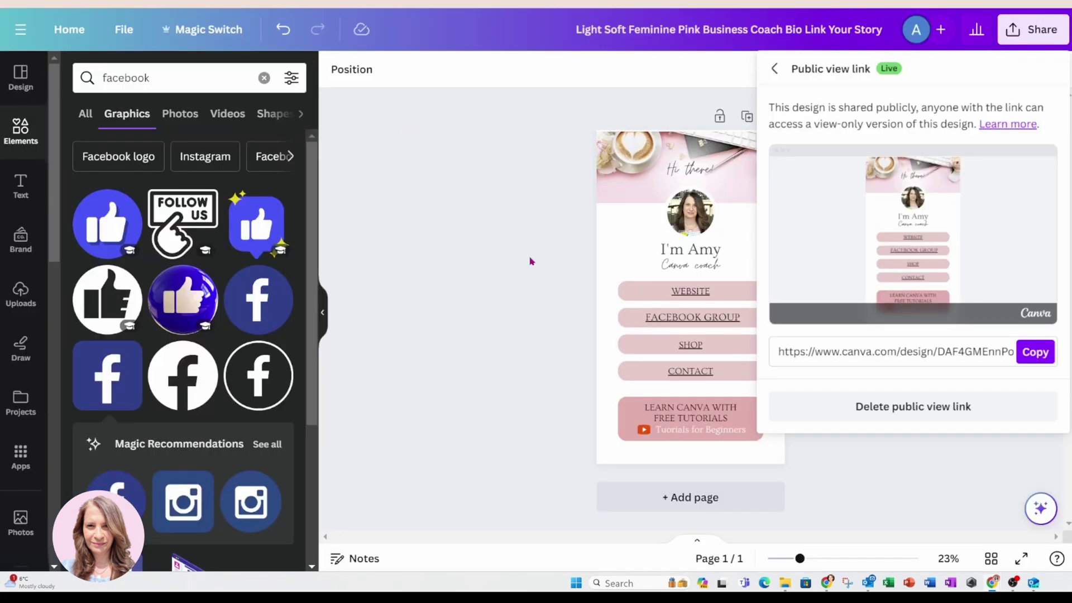
Remove the YouTube link from the whole Learn Canva with free tutorials button.
{"action": "left_click", "coordinate": [530, 261]}
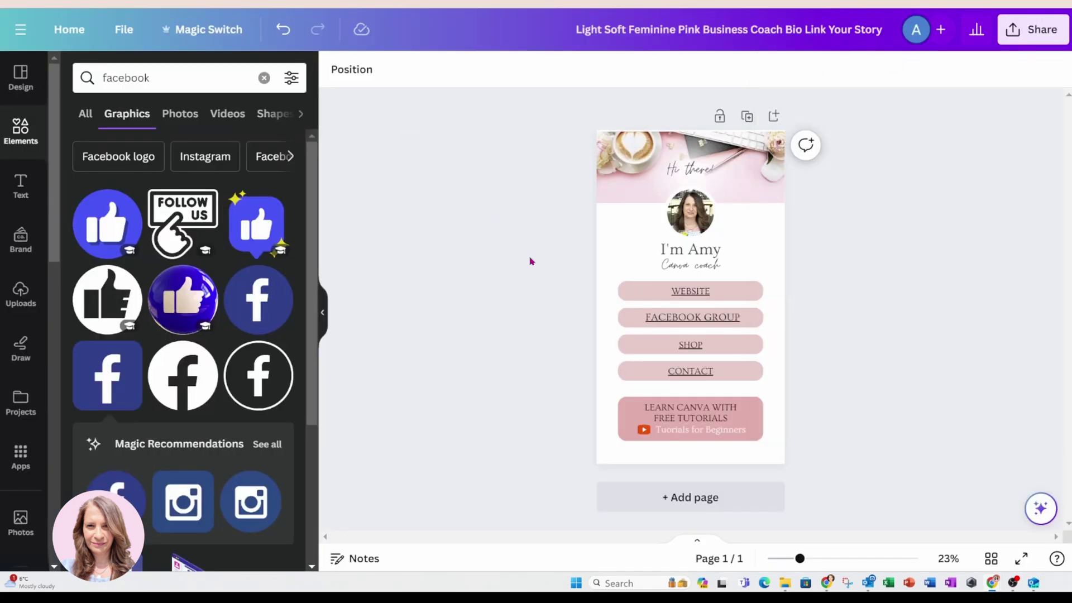
{"action": "left_click", "coordinate": [620, 418]}
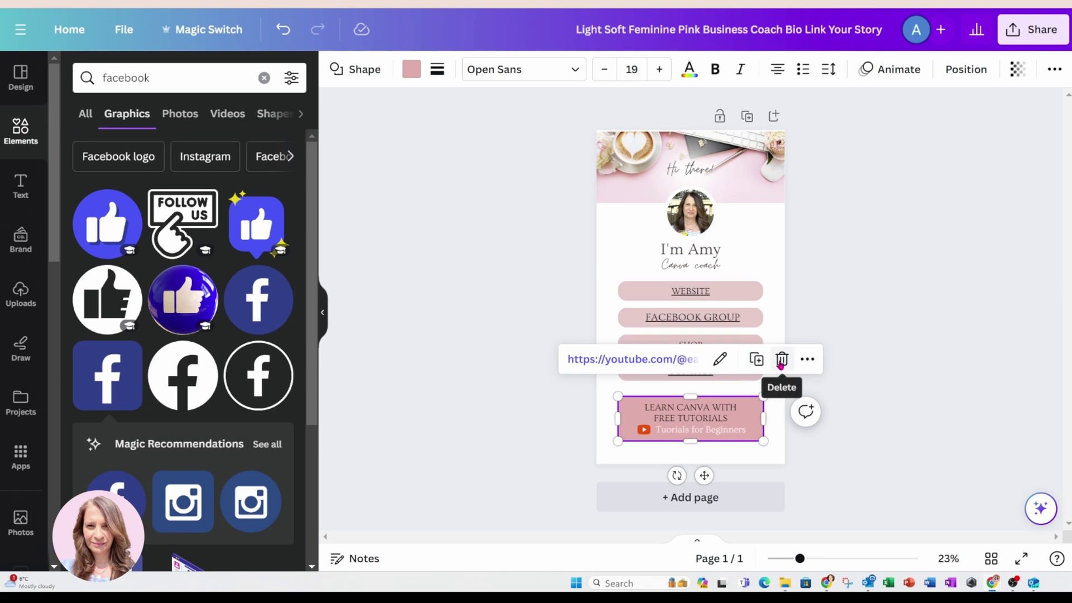
{"action": "left_click", "coordinate": [721, 359]}
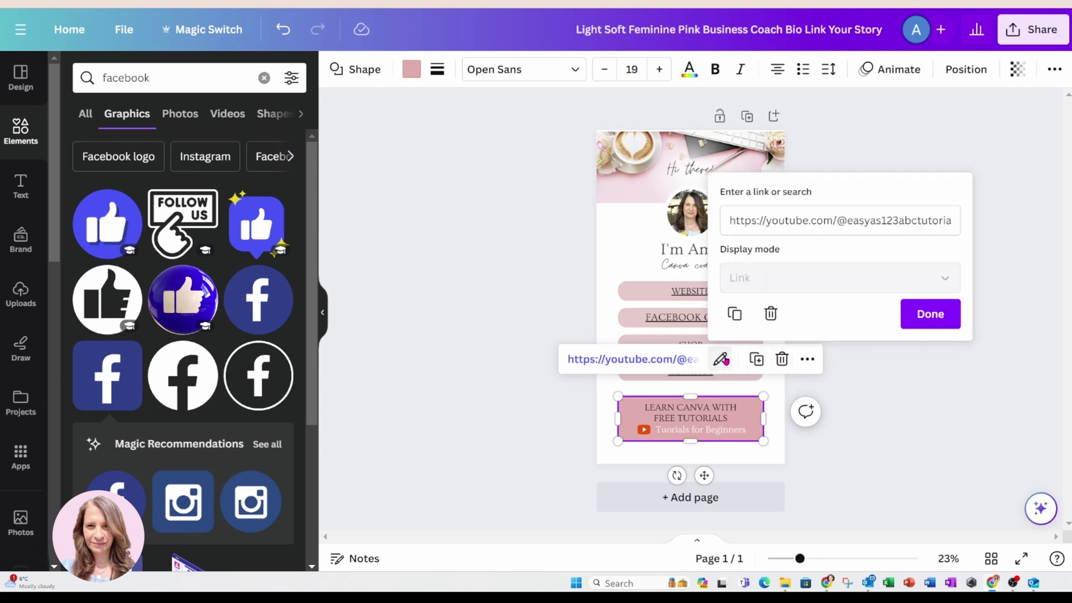
{"action": "left_click", "coordinate": [770, 321]}
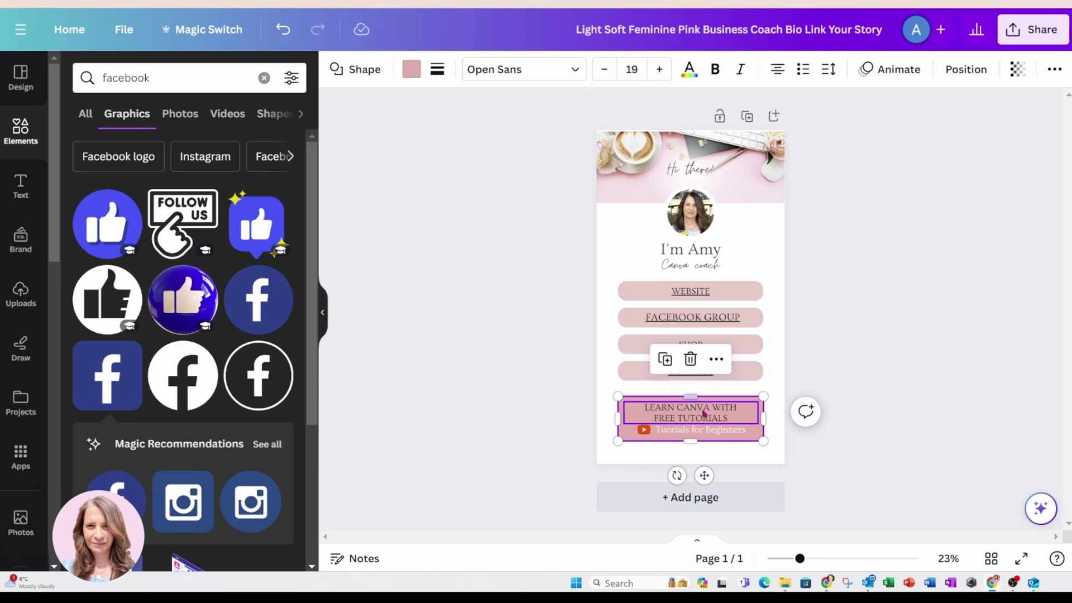
Link just the Tutorials for Beginners text to the pasted YouTube channel address.
{"action": "left_click", "coordinate": [694, 429]}
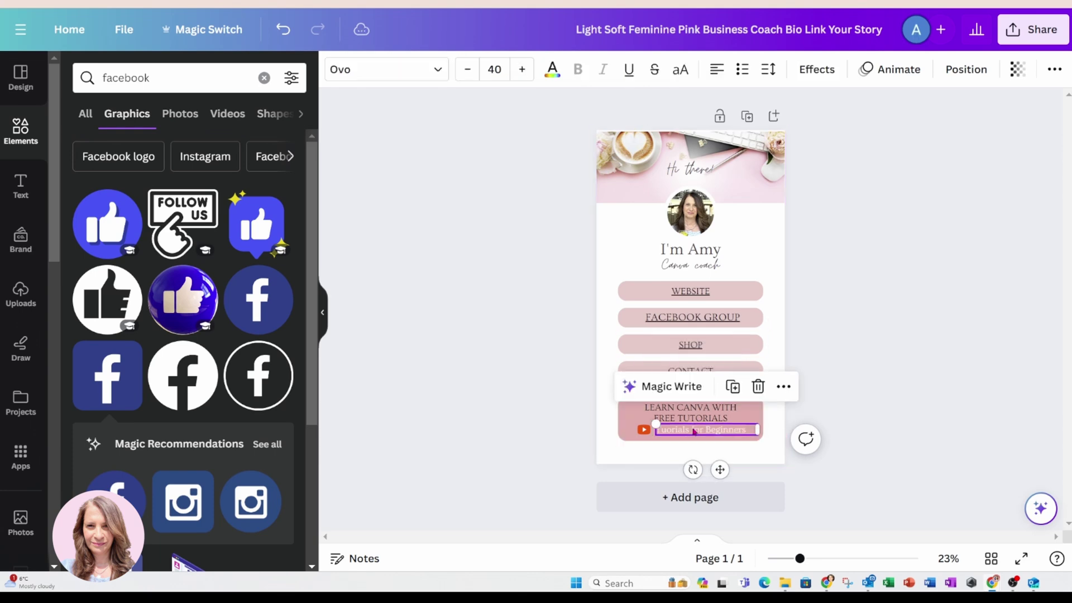
{"action": "left_click", "coordinate": [784, 391]}
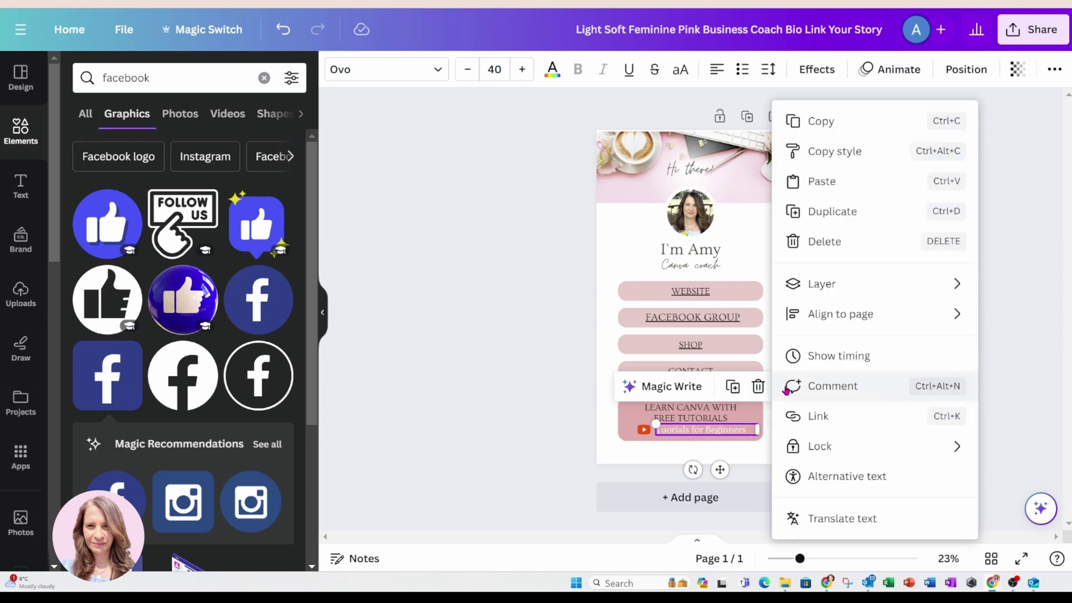
{"action": "left_click", "coordinate": [806, 421]}
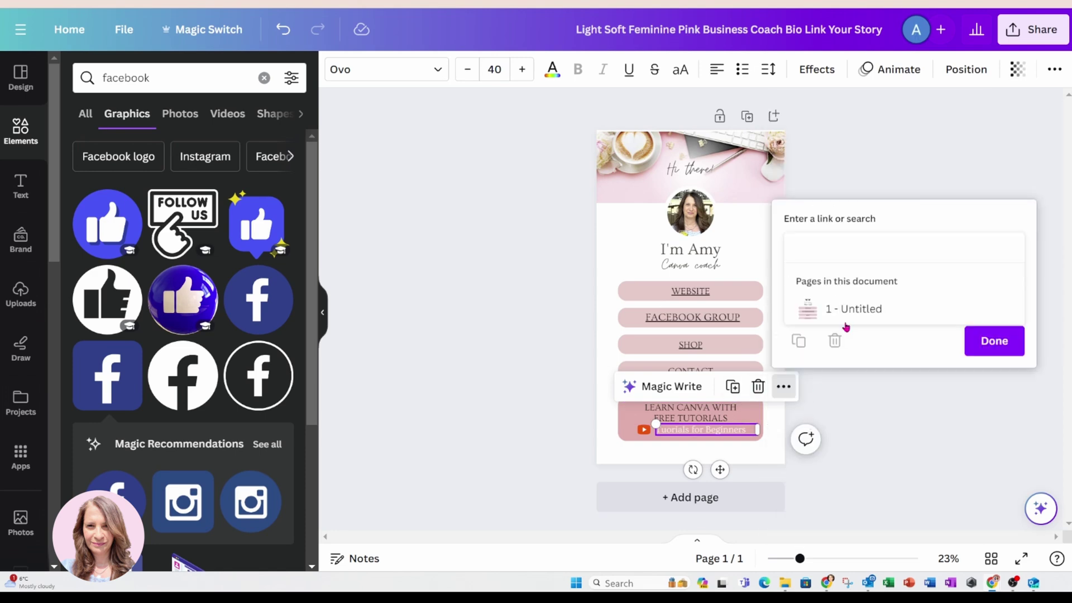
{"action": "key", "text": "ctrl+v"}
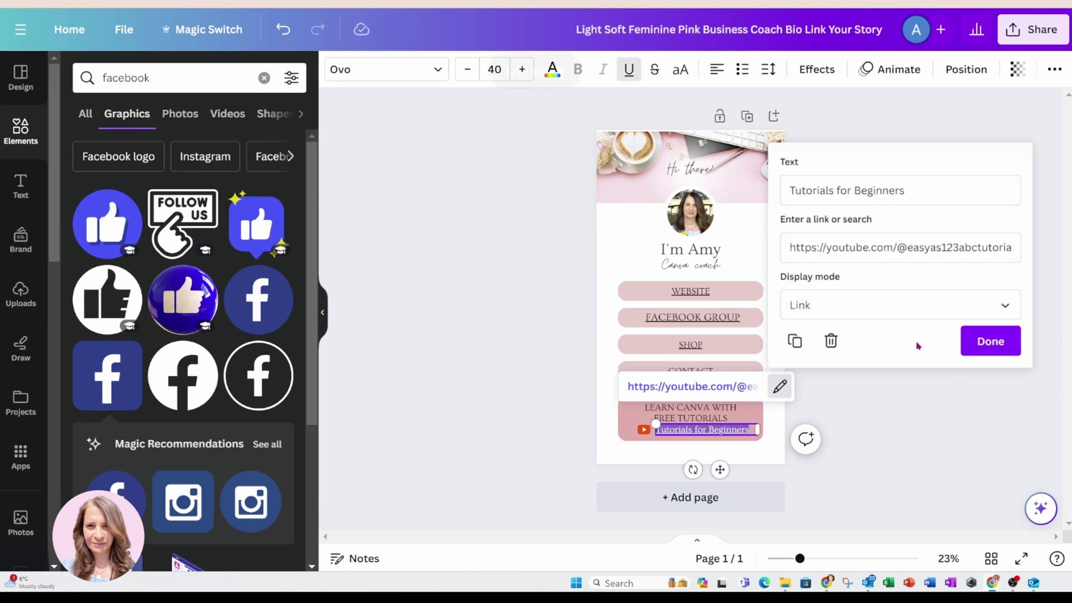
{"action": "left_click", "coordinate": [986, 341]}
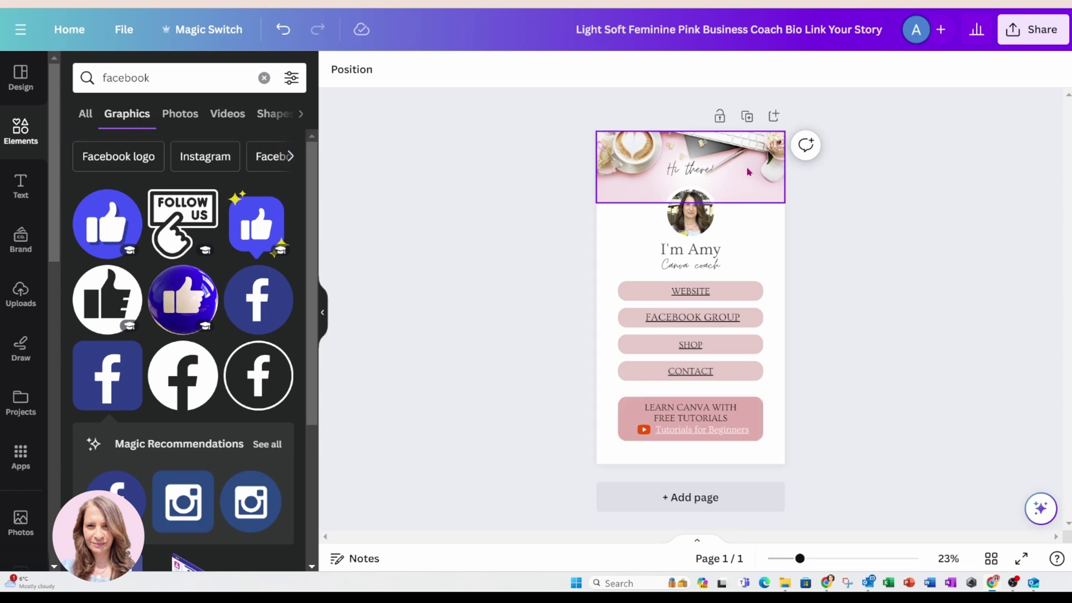
Replace the facebook element search with a search for 'shadow'.
{"action": "left_click", "coordinate": [778, 175]}
{"action": "left_click", "coordinate": [844, 218]}
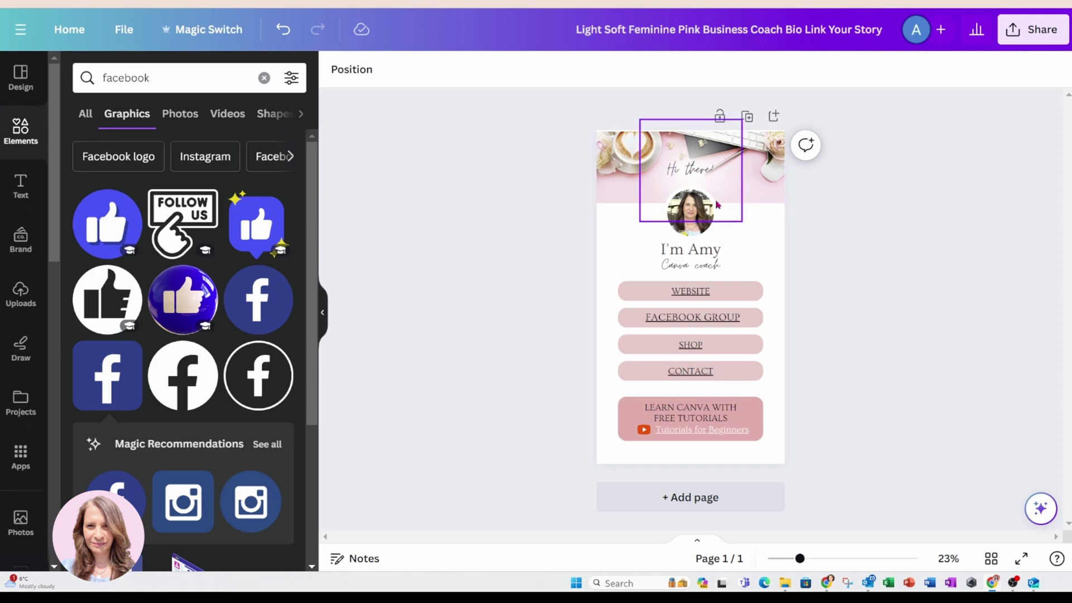
{"action": "left_click", "coordinate": [264, 78]}
{"action": "left_click", "coordinate": [121, 78]}
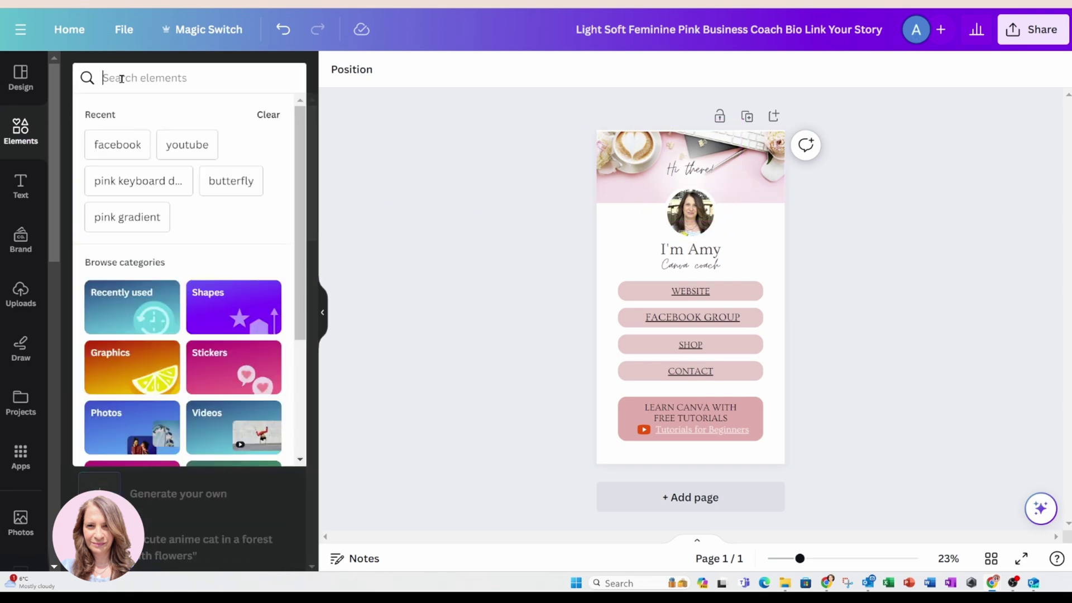
{"action": "type", "text": "shadow"}
{"action": "key", "text": "Return"}
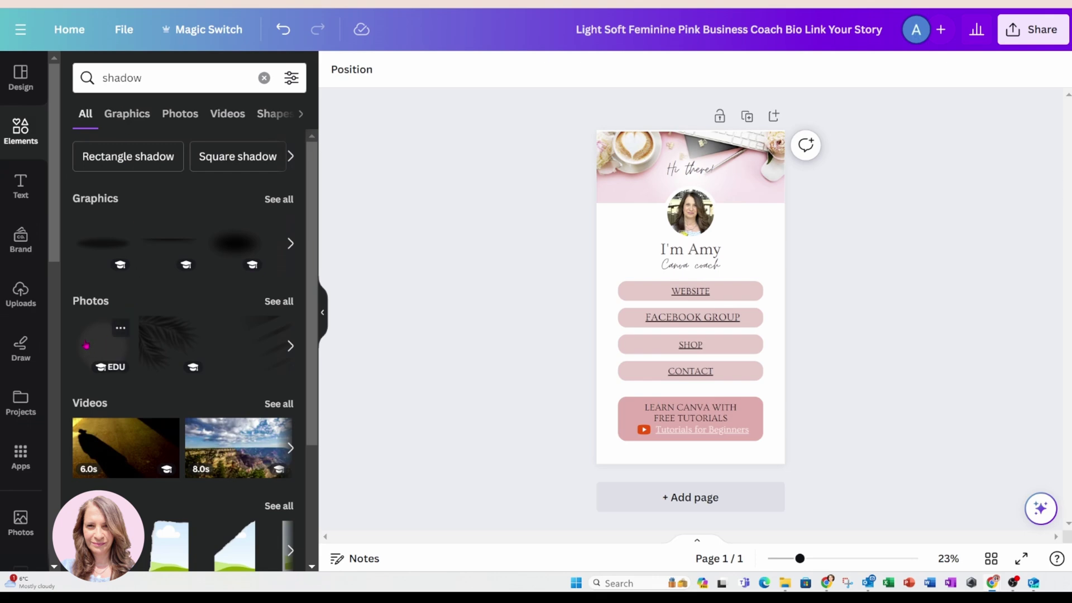
Add the blurred circle shadow, size it over the portrait, and move it one layer backward.
{"action": "left_click", "coordinate": [86, 344]}
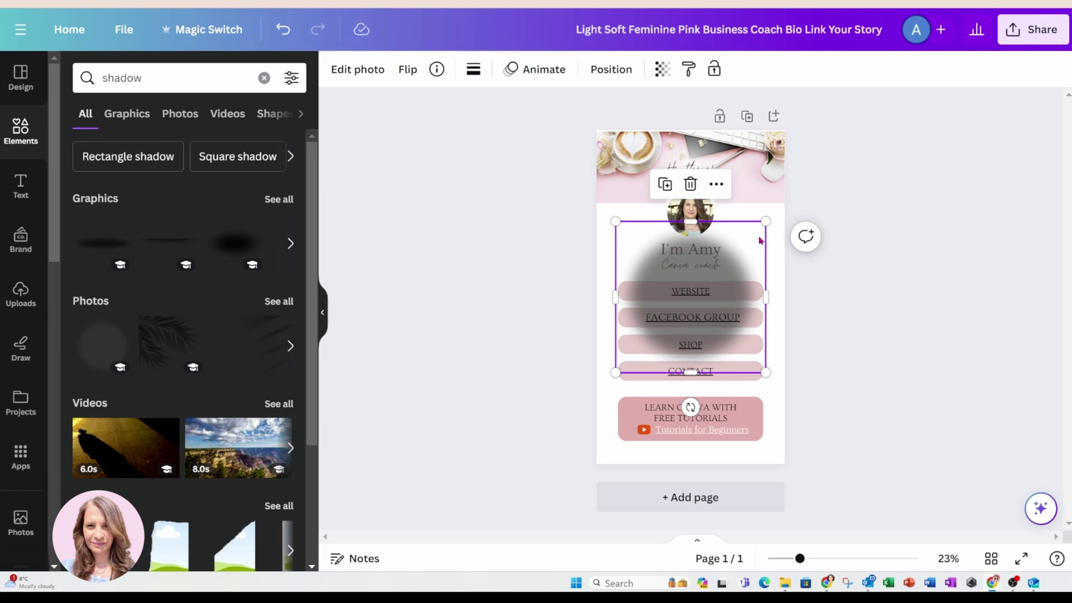
{"action": "left_click_drag", "start_coordinate": [759, 234], "coordinate": [755, 212]}
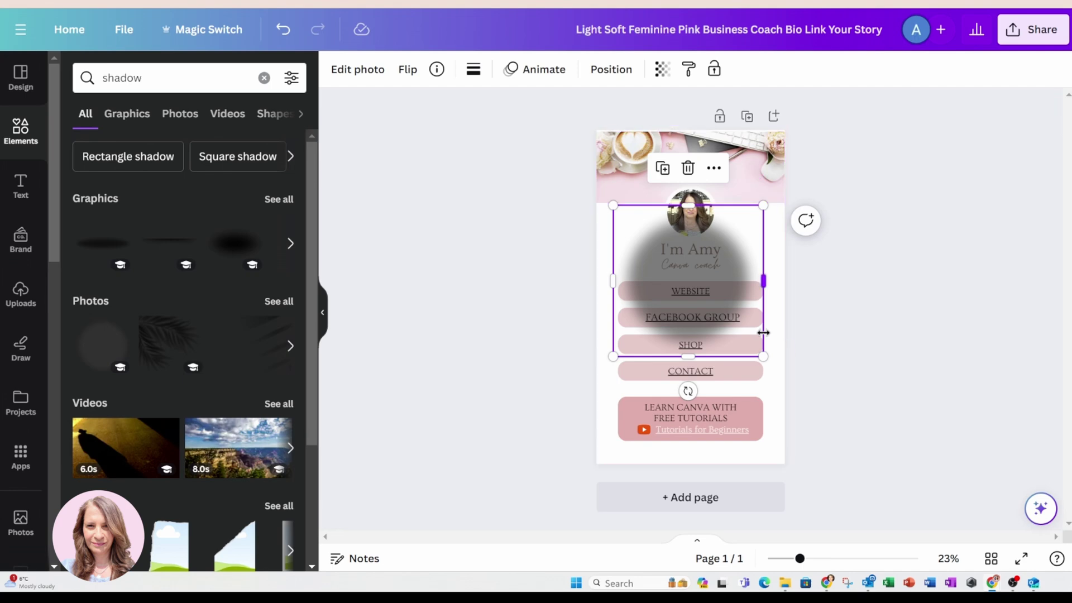
{"action": "left_click_drag", "start_coordinate": [753, 335], "coordinate": [737, 258]}
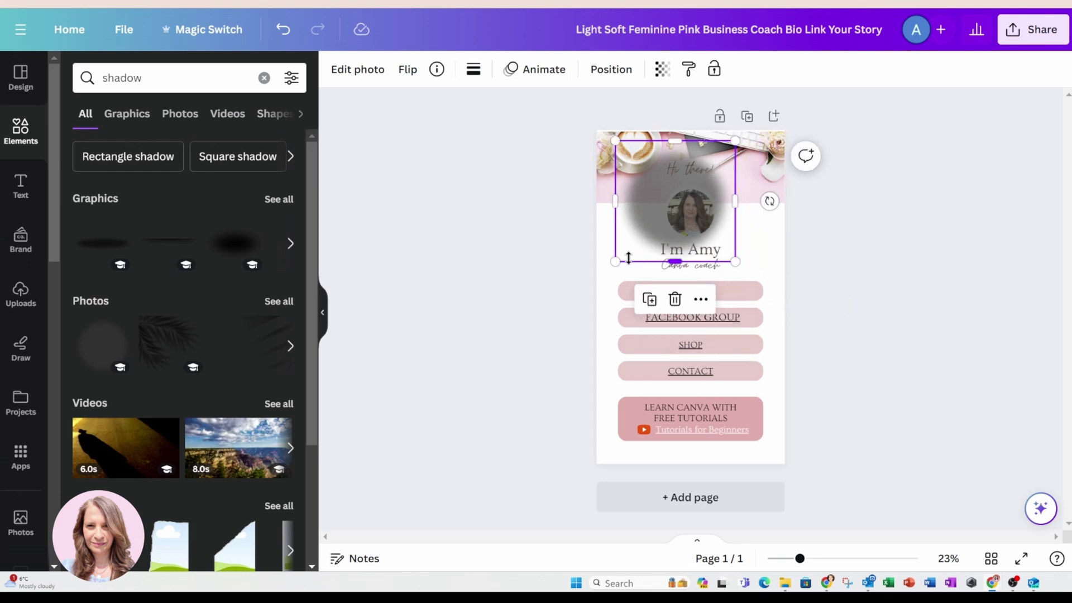
{"action": "left_click_drag", "start_coordinate": [618, 259], "coordinate": [639, 250]}
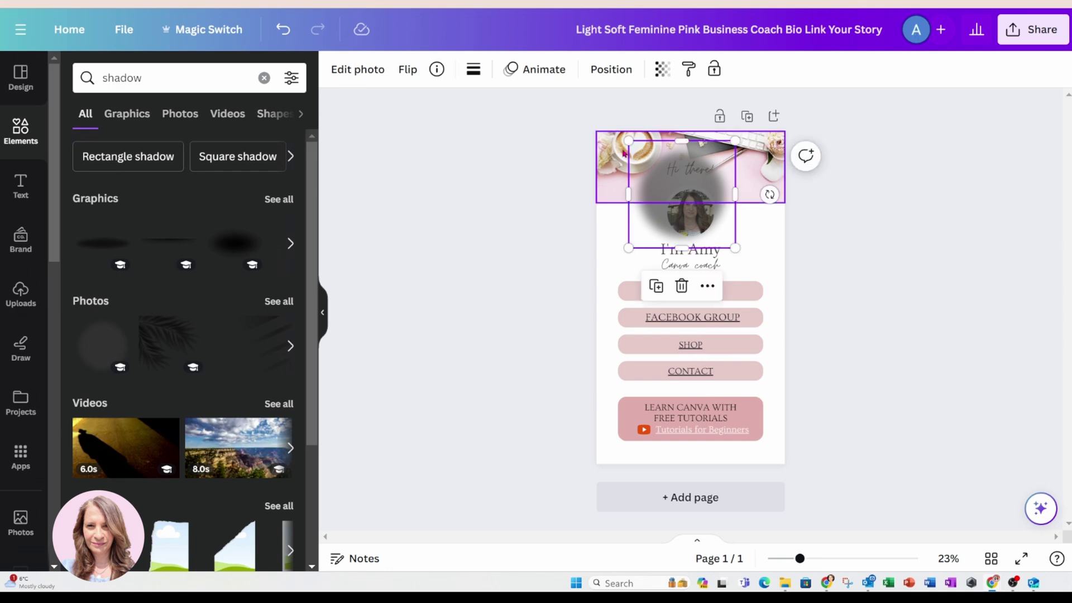
{"action": "left_click_drag", "start_coordinate": [628, 142], "coordinate": [643, 179]}
{"action": "left_click_drag", "start_coordinate": [738, 169], "coordinate": [731, 179]}
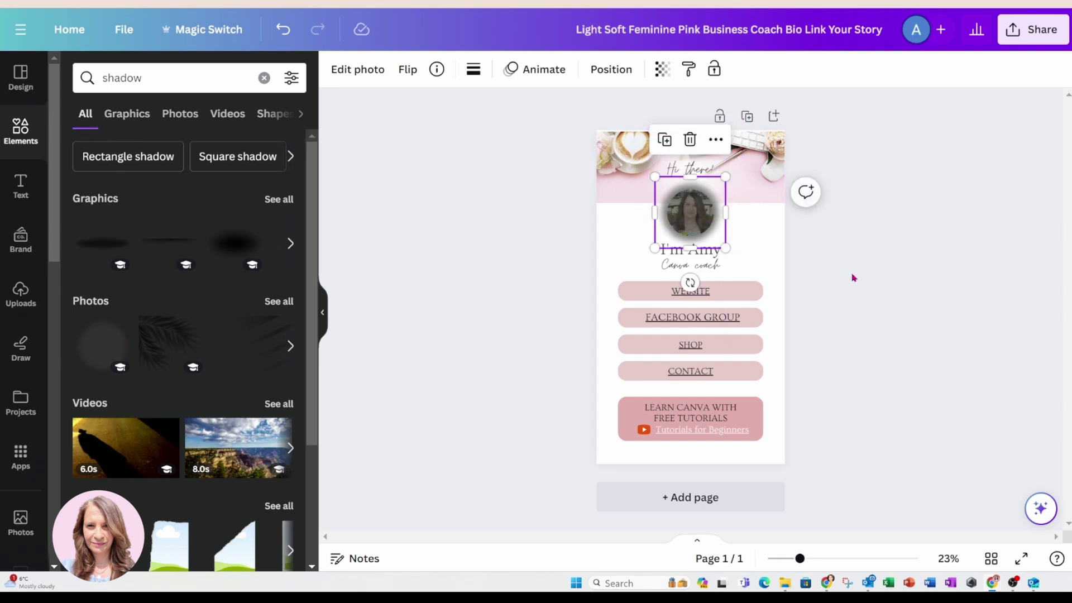
{"action": "left_click", "coordinate": [608, 70]}
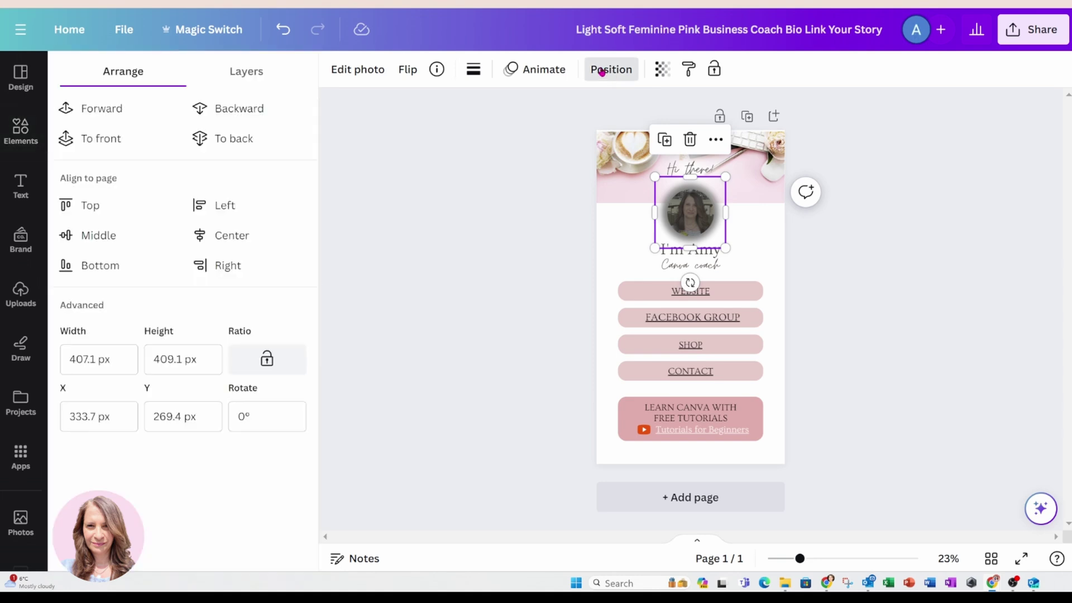
{"action": "left_click", "coordinate": [245, 113]}
{"action": "left_click", "coordinate": [835, 246]}
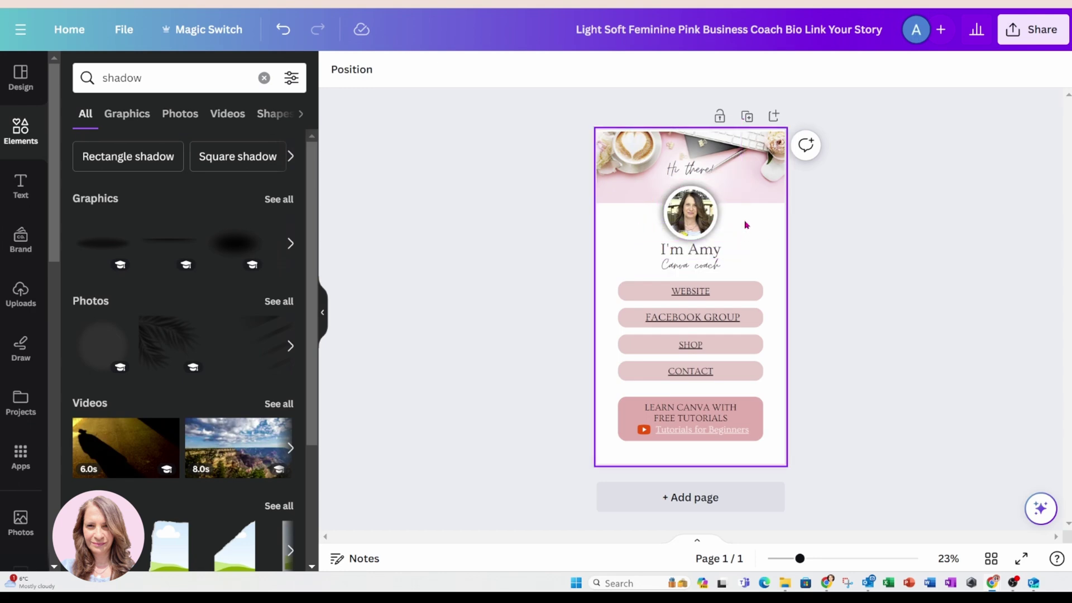
Search Elements for 'gradient', then refine the search to 'pink gradient'.
{"action": "left_click", "coordinate": [607, 239]}
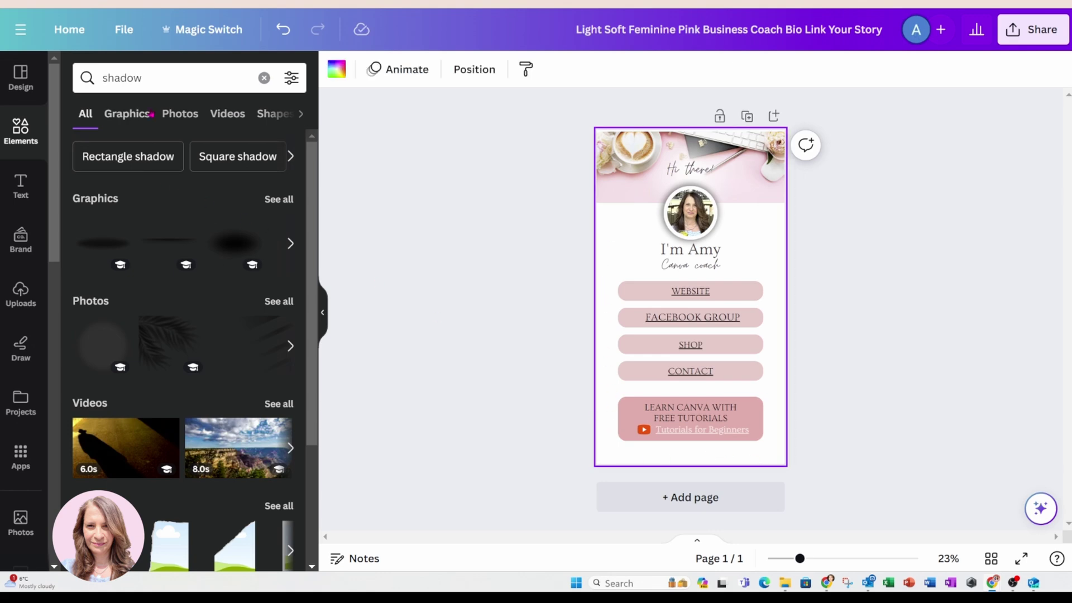
{"action": "left_click", "coordinate": [73, 81]}
{"action": "type", "text": "gradient"}
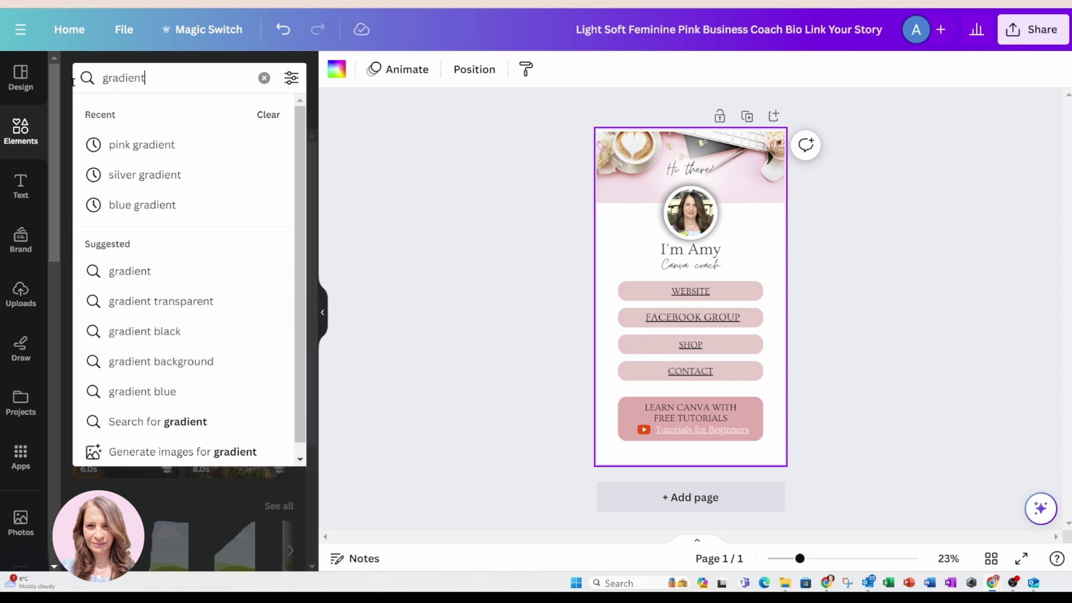
{"action": "key", "text": "Return"}
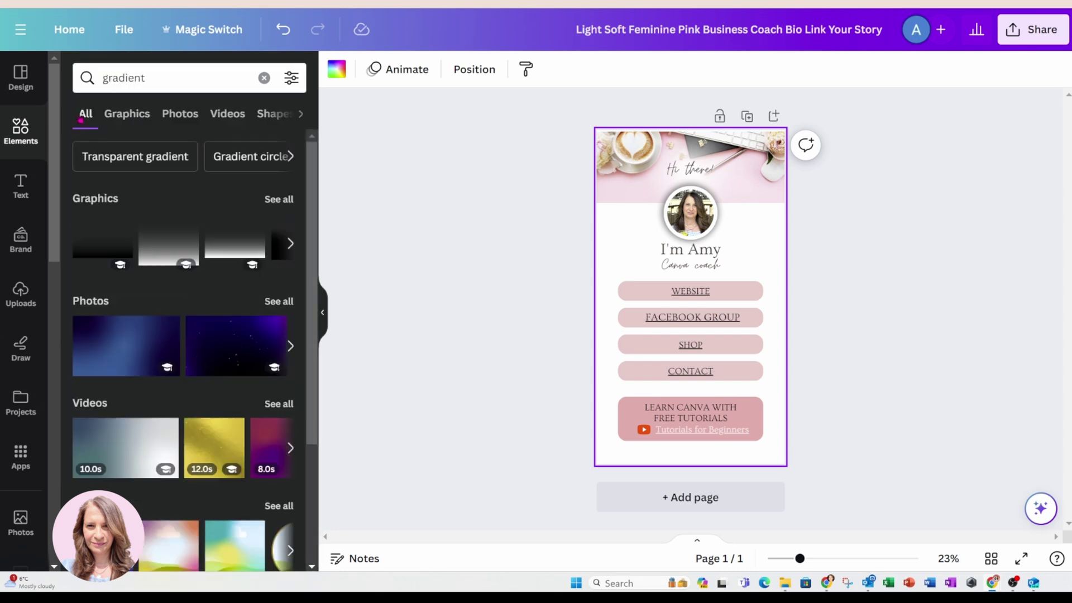
{"action": "left_click", "coordinate": [195, 72]}
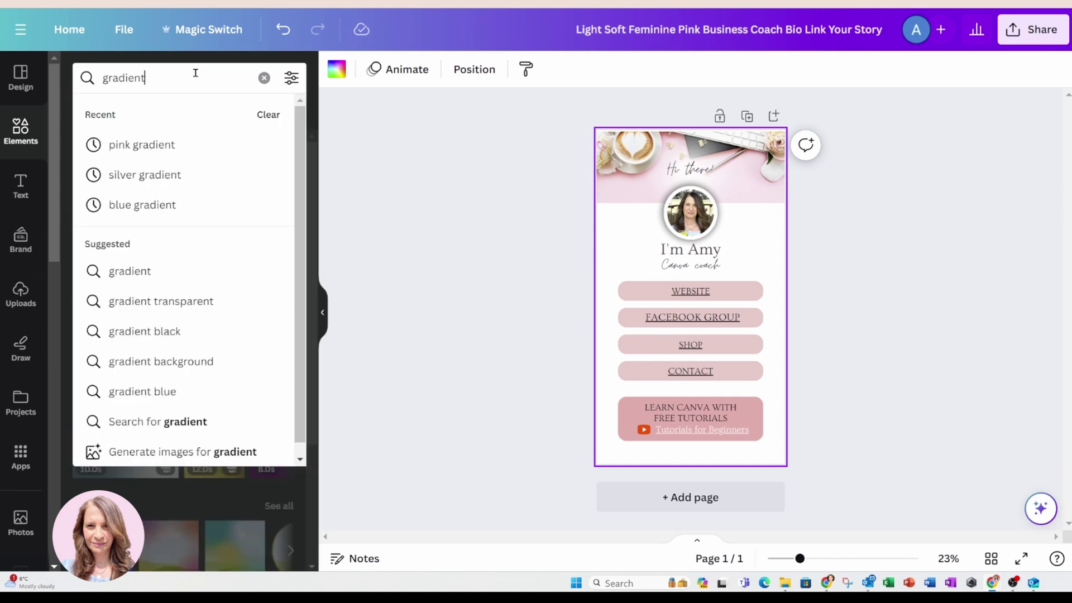
{"action": "key", "text": "BackSpace"}
{"action": "key", "text": "BackSpace"}
{"action": "key", "text": "BackSpace"}
{"action": "key", "text": "BackSpace"}
{"action": "key", "text": "BackSpace"}
{"action": "key", "text": "BackSpace"}
{"action": "key", "text": "BackSpace"}
{"action": "key", "text": "BackSpace"}
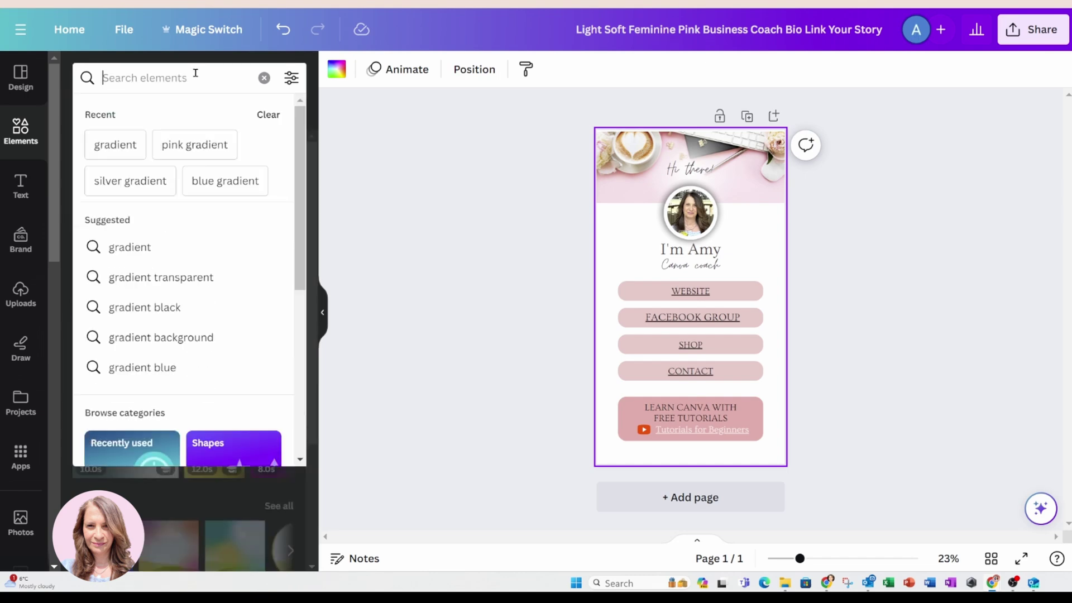
{"action": "type", "text": "pink gradient"}
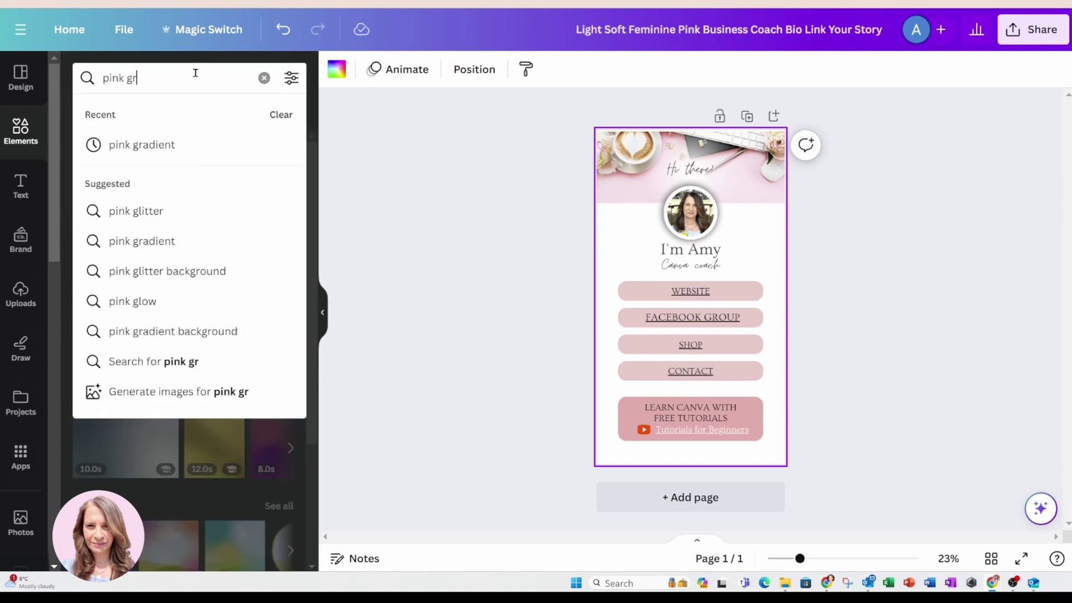
{"action": "key", "text": "Return"}
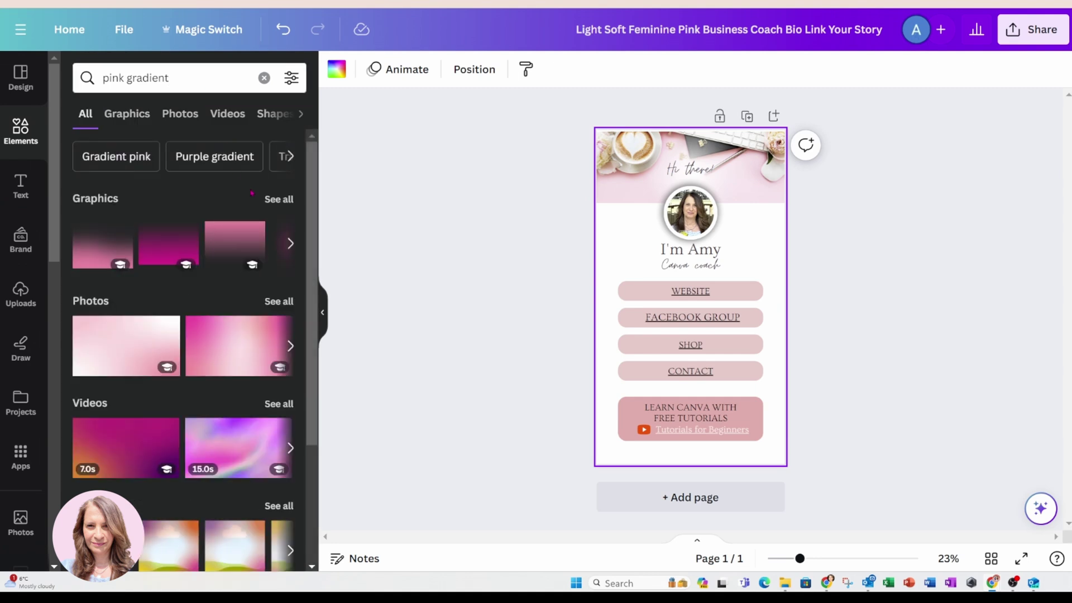
Show all pink gradient graphics and add the purple gradient graphic to the page.
{"action": "left_click", "coordinate": [279, 199]}
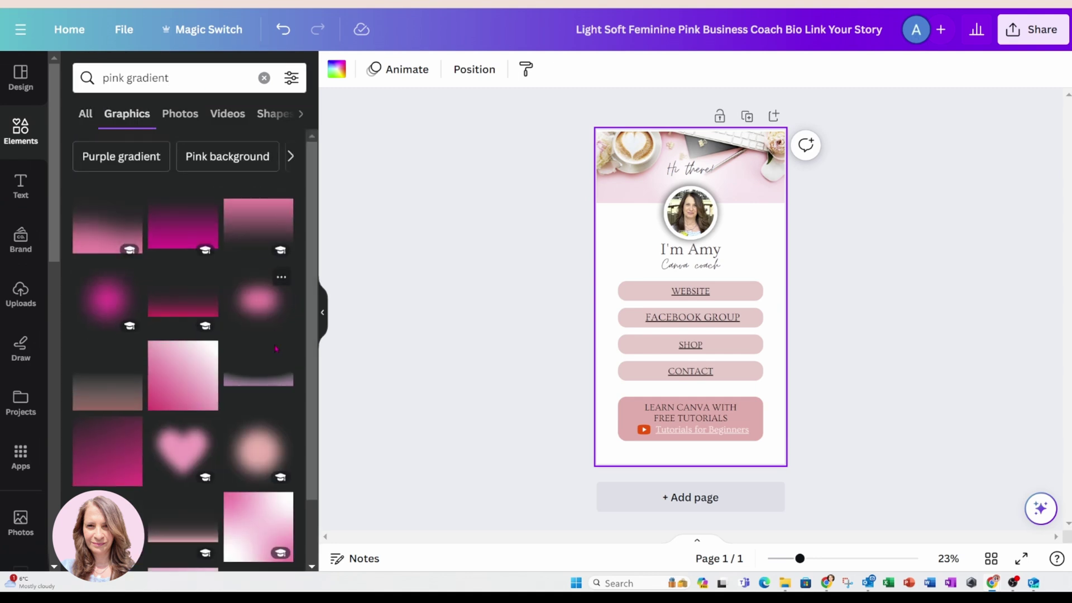
{"action": "scroll", "coordinate": [262, 395], "scroll_direction": "down", "scroll_amount": 2}
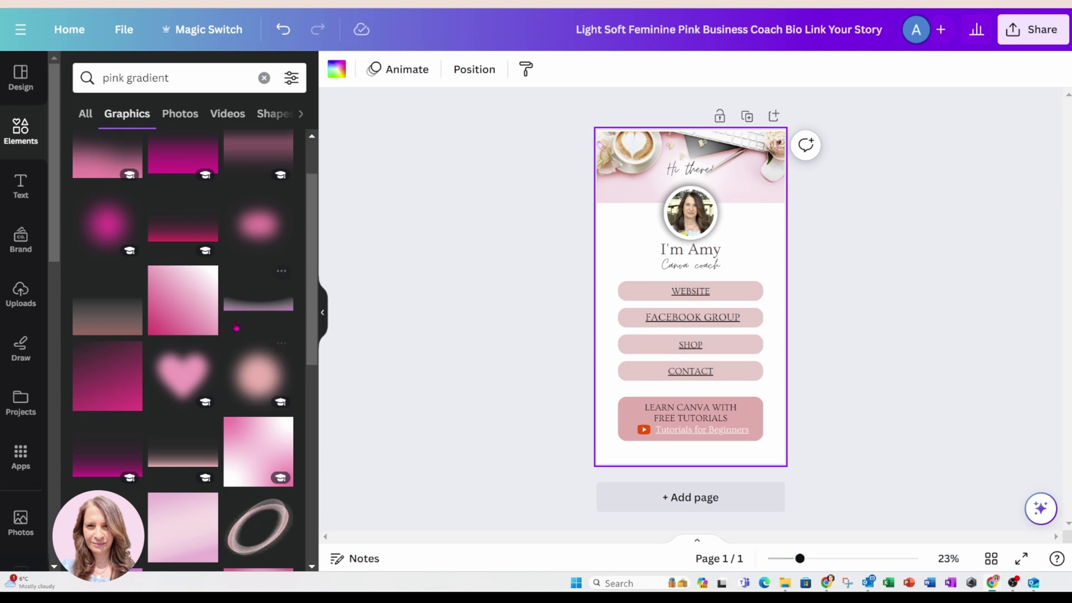
{"action": "left_click", "coordinate": [231, 314]}
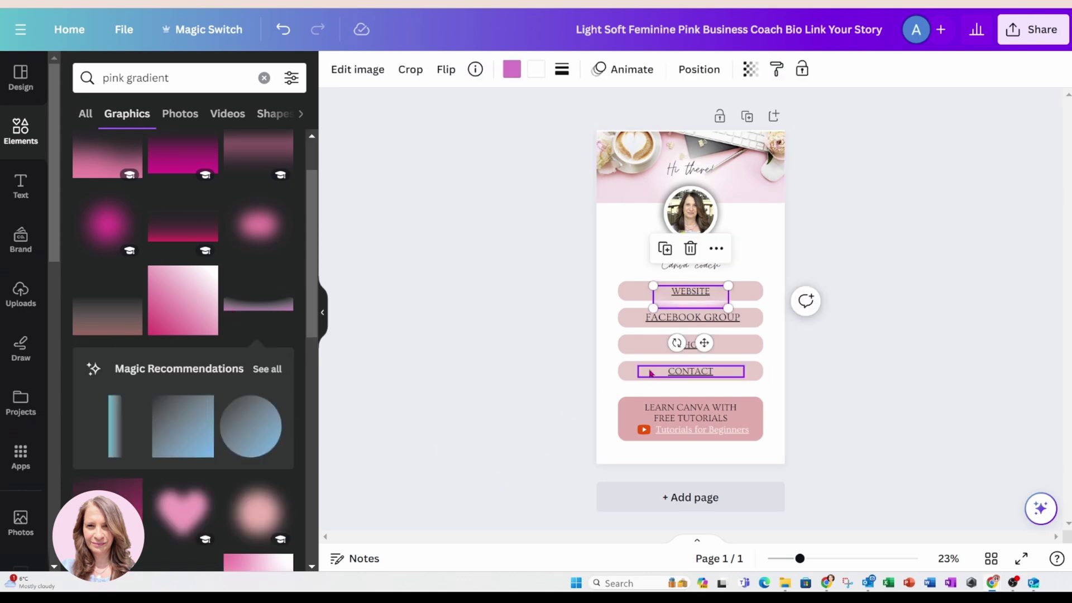
Move the gradient graphic to the page bottom and stretch it to full width.
{"action": "left_click_drag", "start_coordinate": [703, 342], "coordinate": [647, 500]}
{"action": "left_click_drag", "start_coordinate": [672, 441], "coordinate": [784, 409]}
{"action": "left_click", "coordinate": [865, 349]}
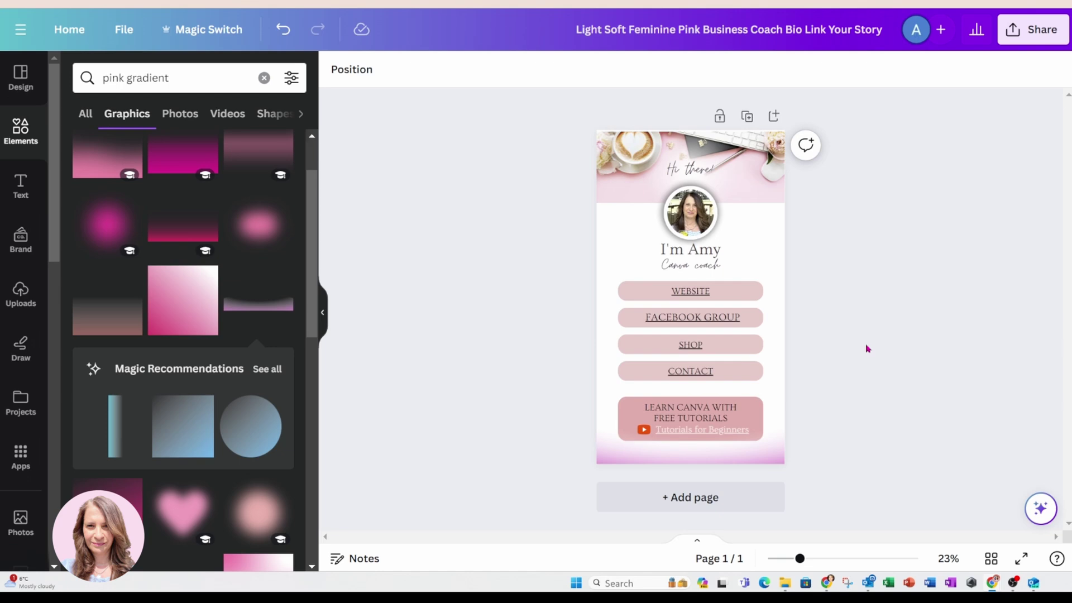
Recolour the bottom gradient from purple to the light pink swatch.
{"action": "left_click", "coordinate": [768, 458]}
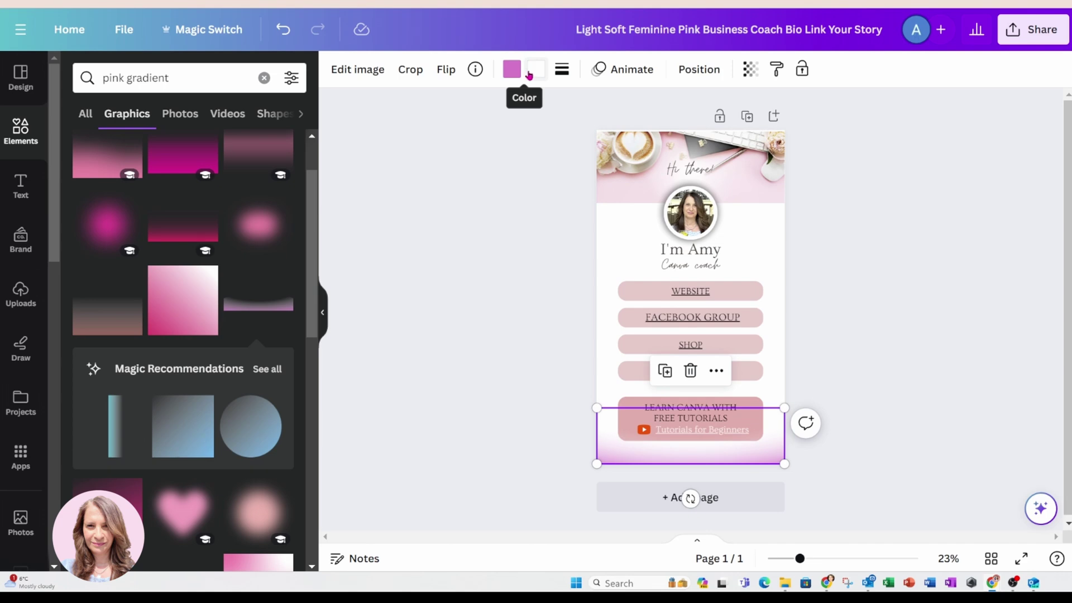
{"action": "left_click", "coordinate": [510, 71]}
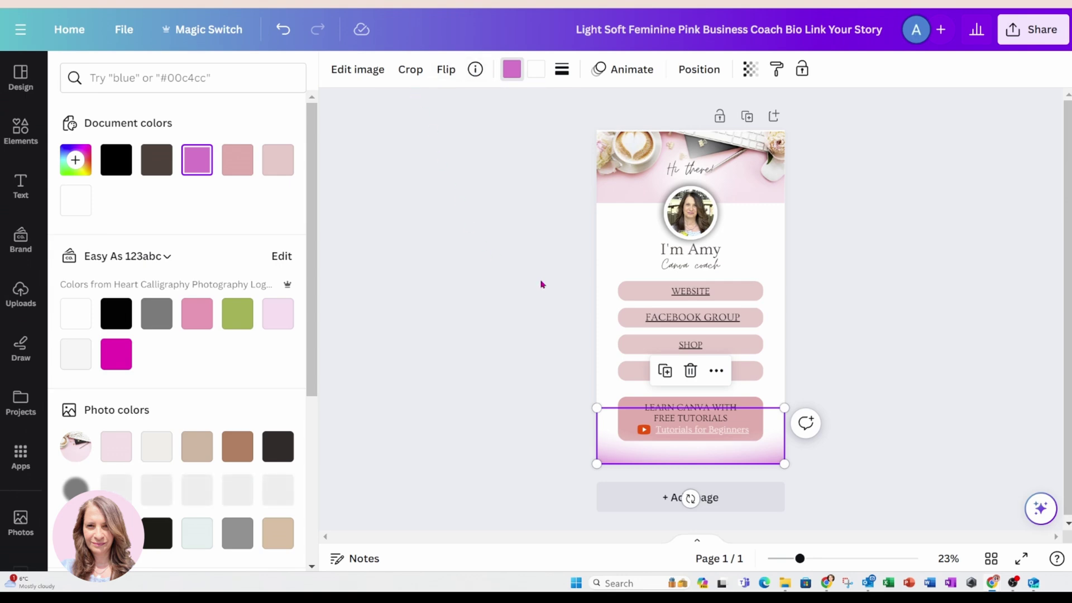
{"action": "left_click", "coordinate": [240, 172]}
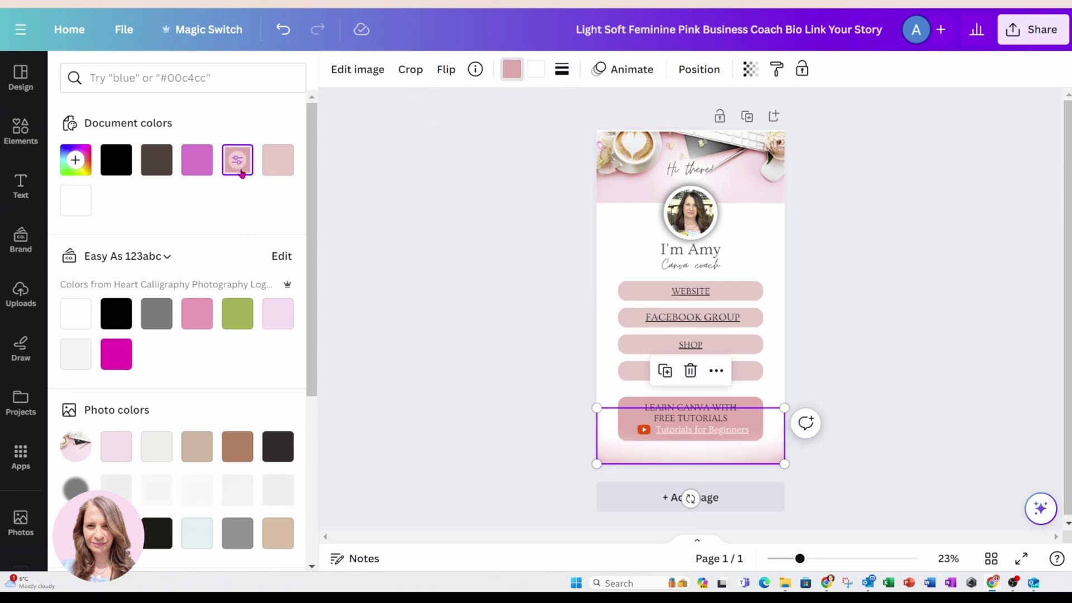
{"action": "left_click", "coordinate": [508, 319]}
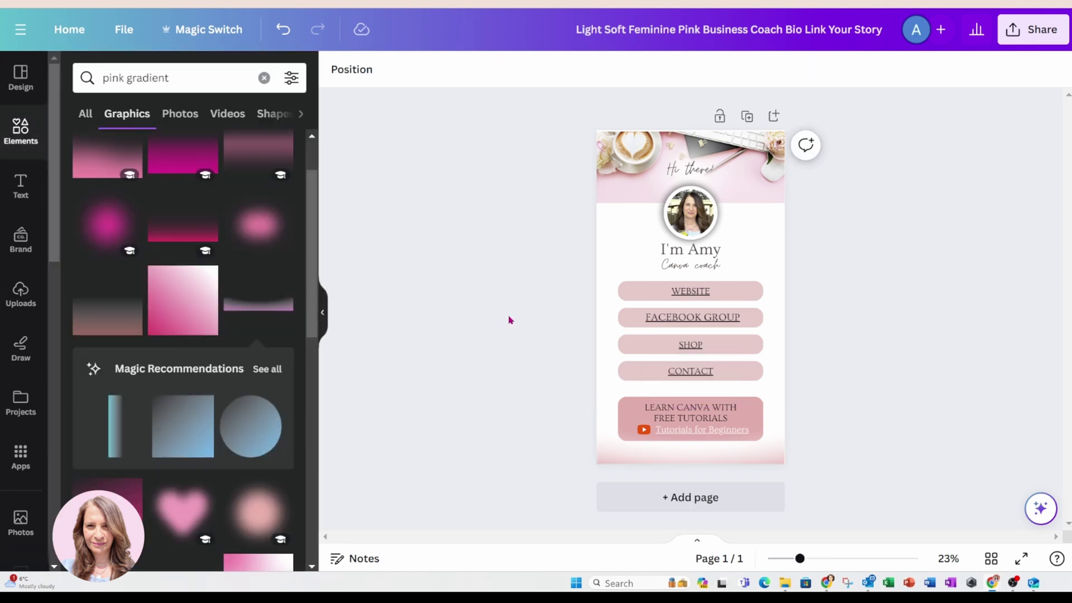
Enlarge the header photo slightly.
{"action": "left_click", "coordinate": [615, 174]}
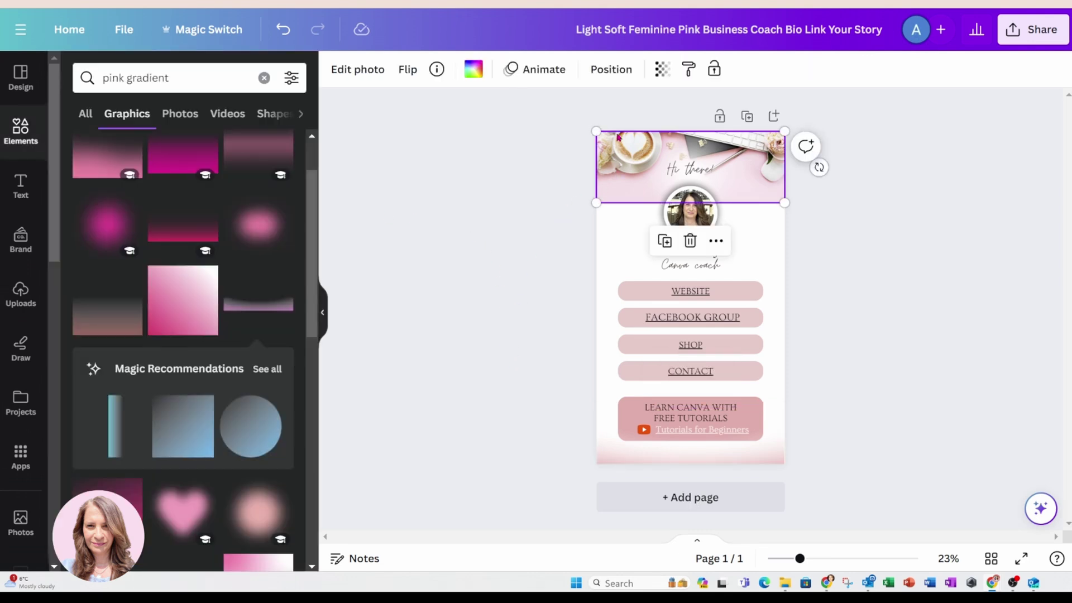
{"action": "left_click_drag", "start_coordinate": [595, 130], "coordinate": [592, 129]}
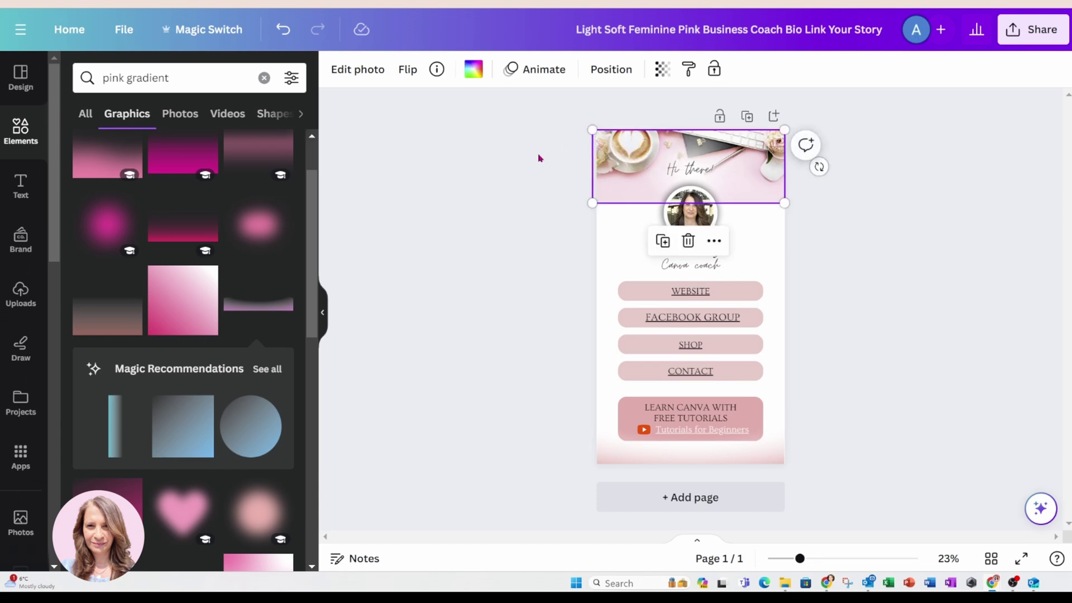
{"action": "left_click", "coordinate": [539, 158]}
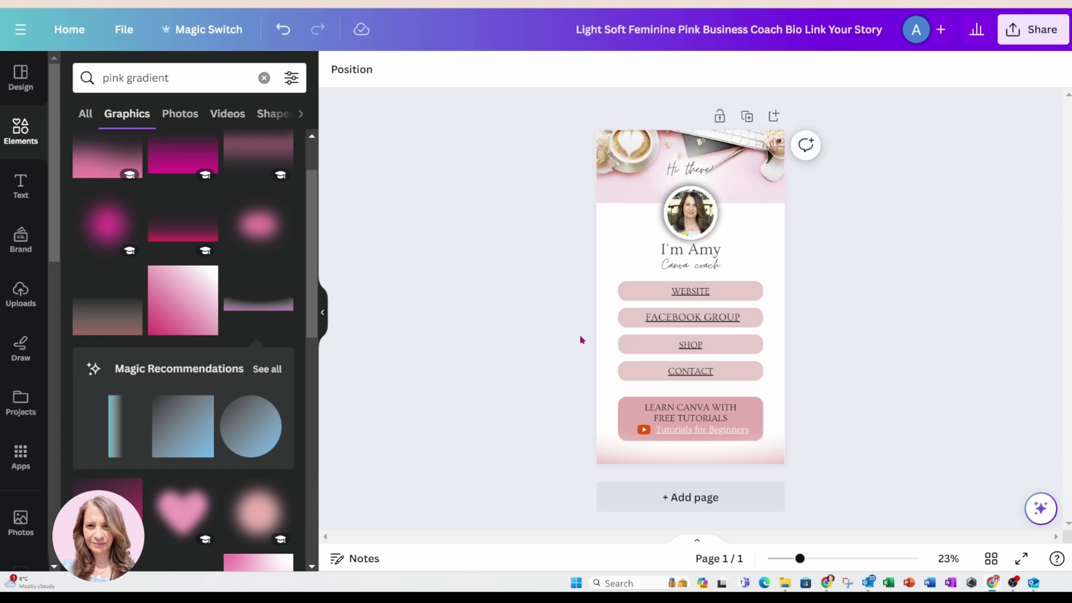
Send the bottom pink gradient backward twice in the layer order.
{"action": "left_click", "coordinate": [603, 459]}
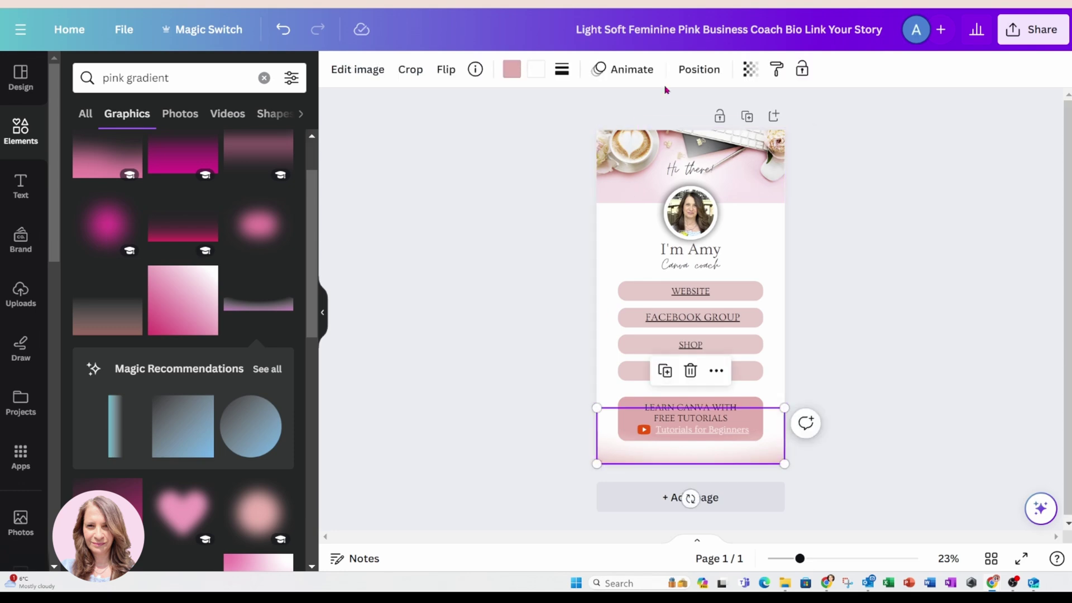
{"action": "left_click", "coordinate": [684, 71]}
{"action": "left_click", "coordinate": [256, 113]}
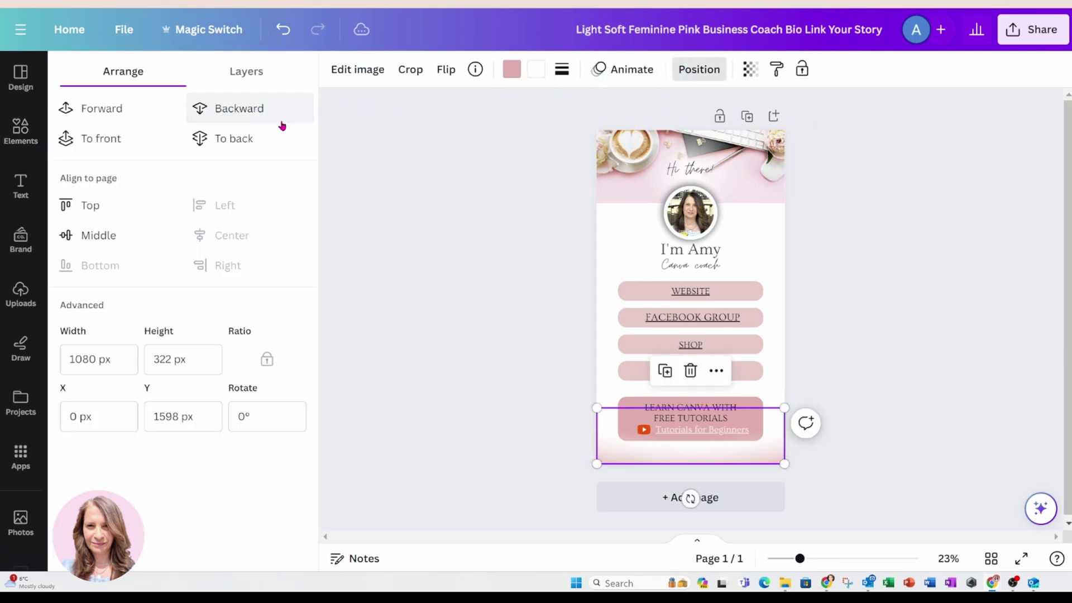
{"action": "left_click", "coordinate": [413, 166]}
{"action": "left_click", "coordinate": [417, 163]}
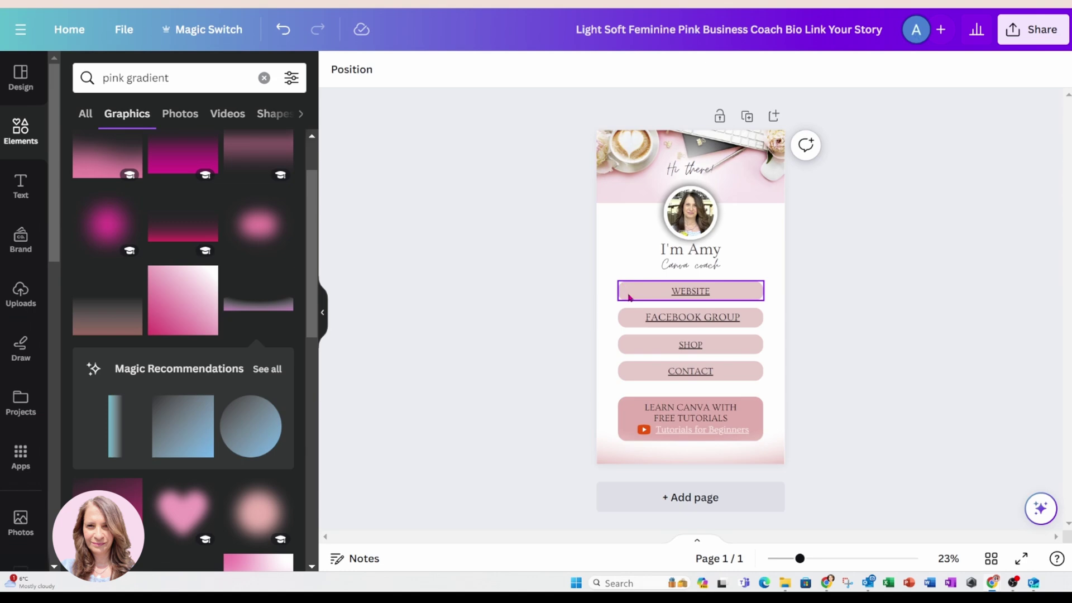
Try the pale header pink on the WEBSITE button via eyedropper, then undo it.
{"action": "left_click", "coordinate": [629, 297]}
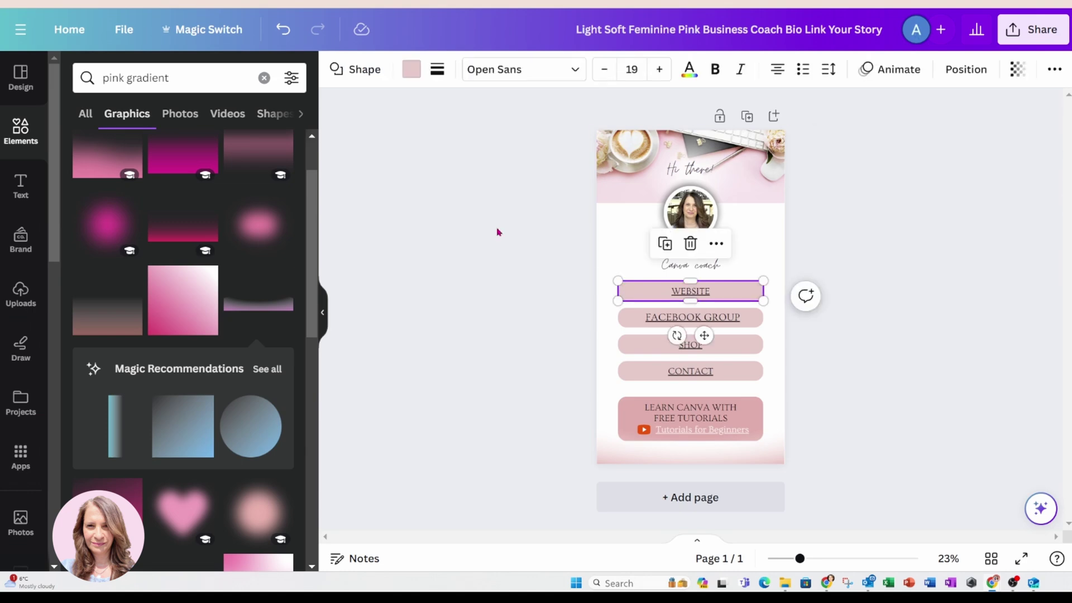
{"action": "left_click", "coordinate": [409, 70]}
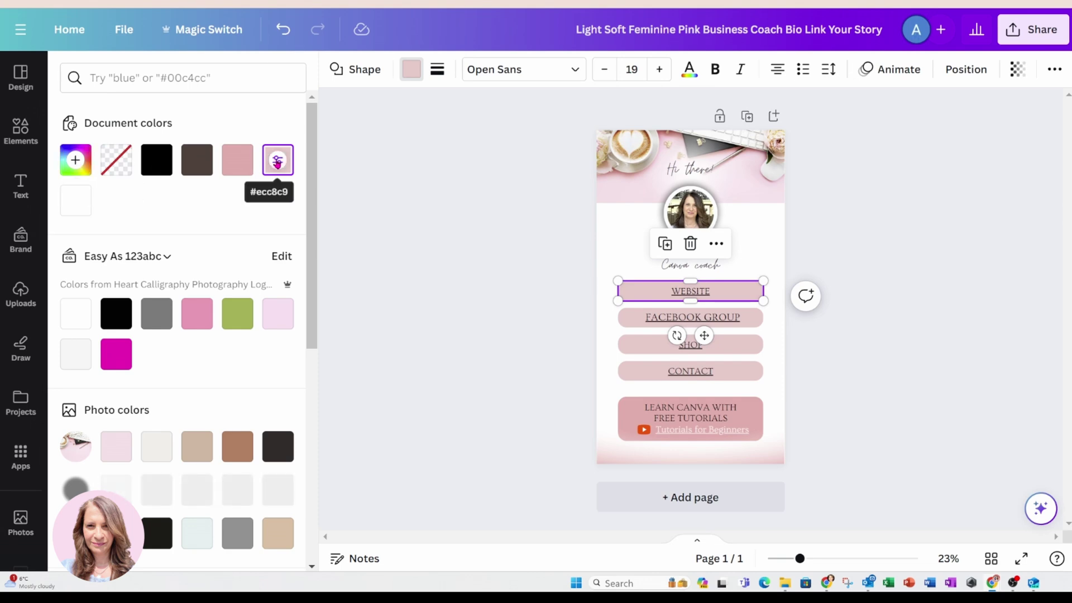
{"action": "left_click", "coordinate": [277, 162]}
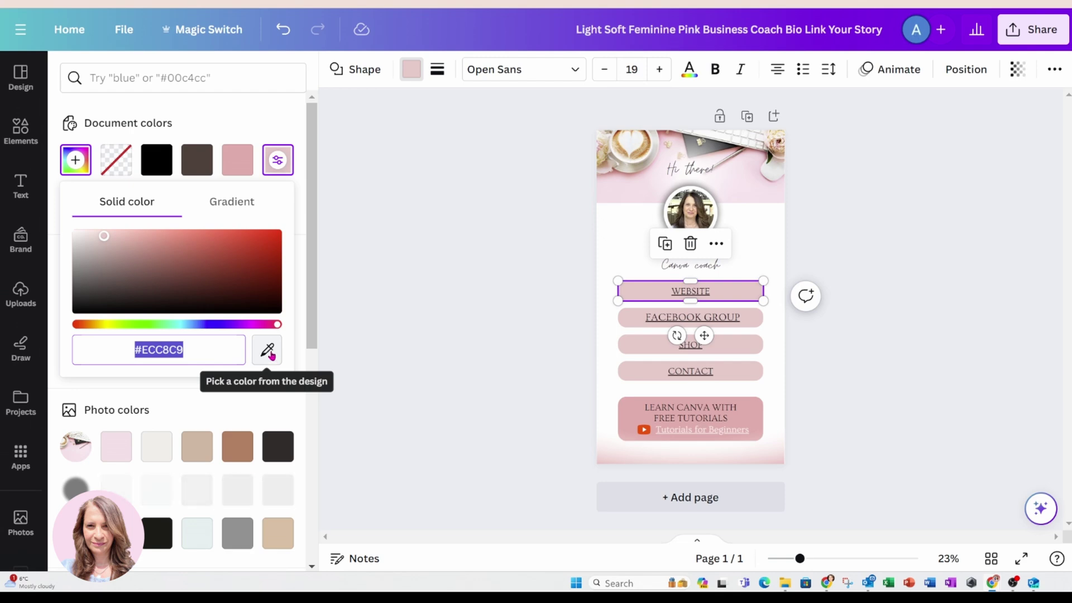
{"action": "left_click", "coordinate": [273, 356]}
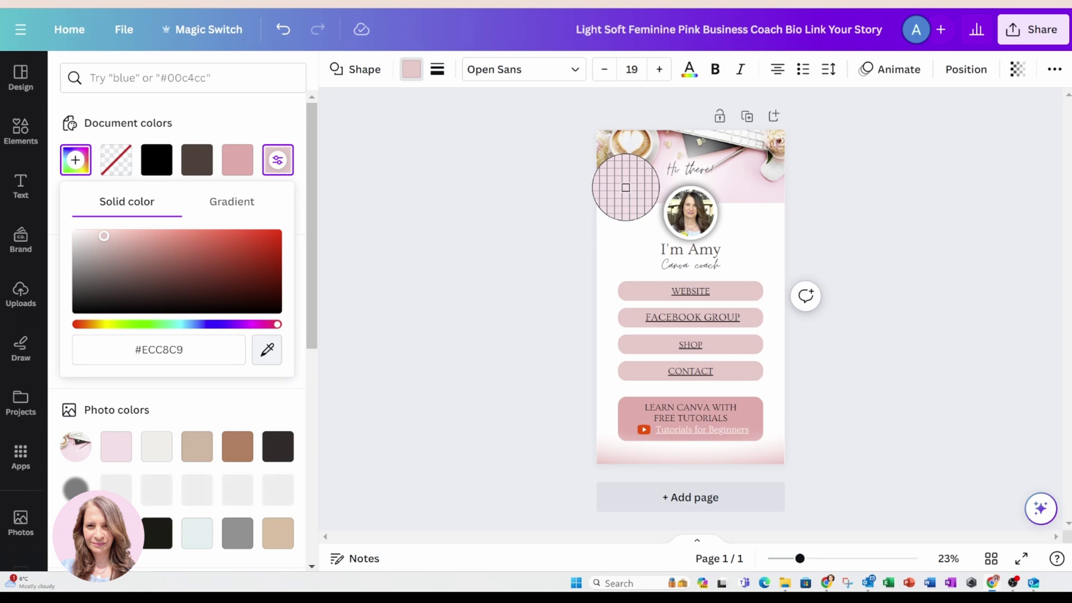
{"action": "left_click", "coordinate": [625, 189]}
{"action": "left_click", "coordinate": [538, 230]}
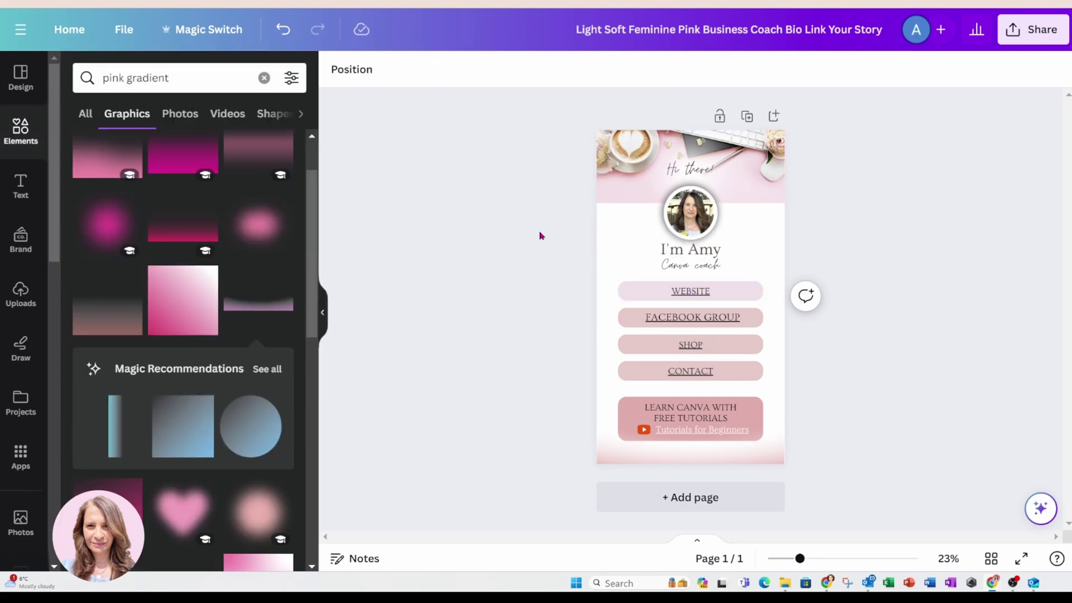
{"action": "left_click", "coordinate": [283, 30]}
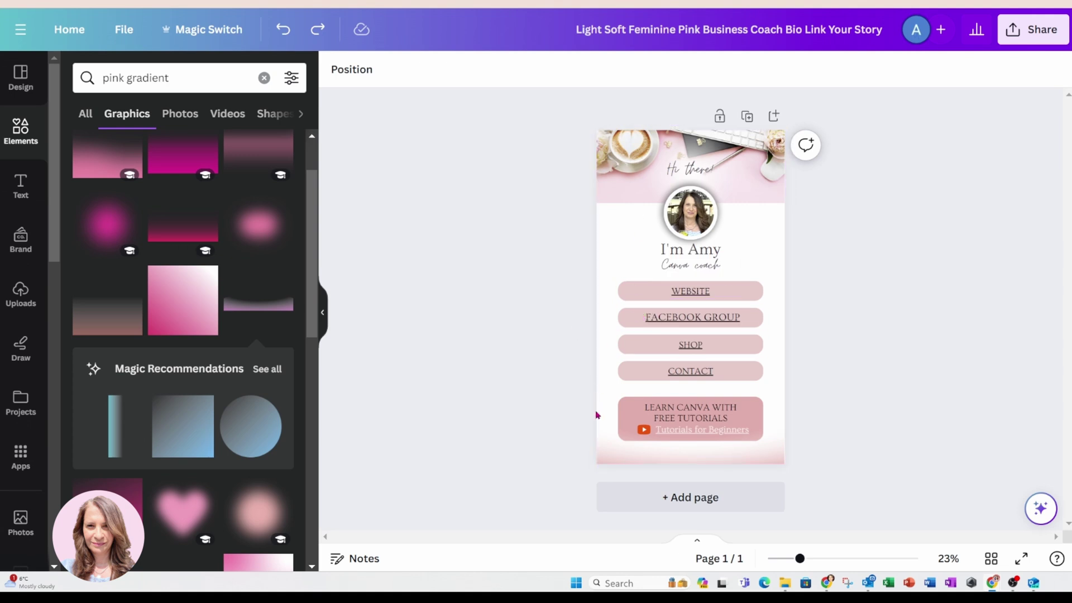
In the Layers list, move the bottom gradient below the tutorial box's pink rectangle.
{"action": "left_click", "coordinate": [624, 458]}
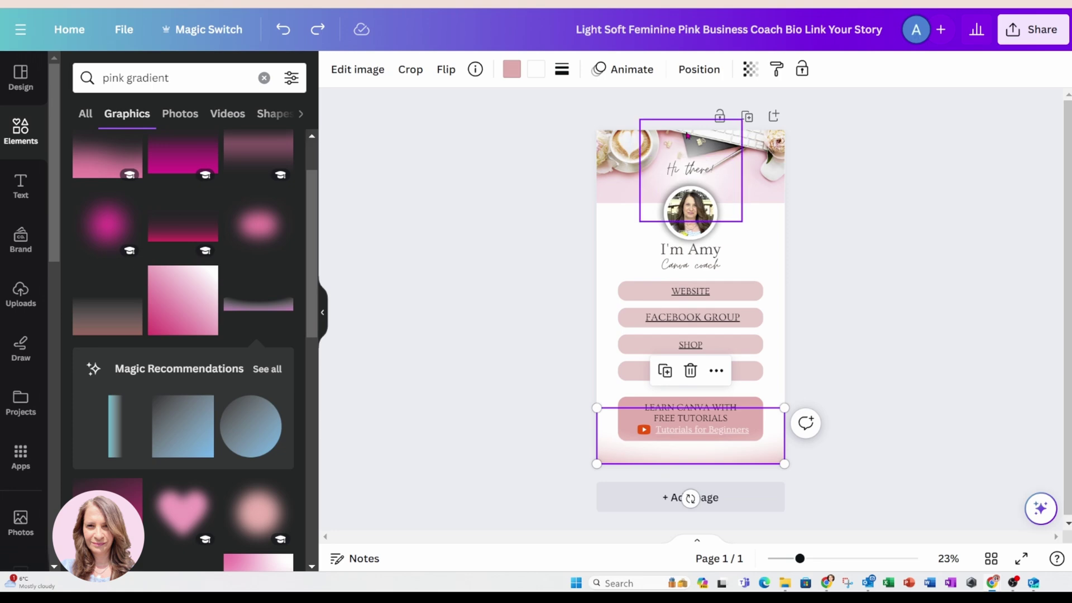
{"action": "left_click", "coordinate": [702, 74]}
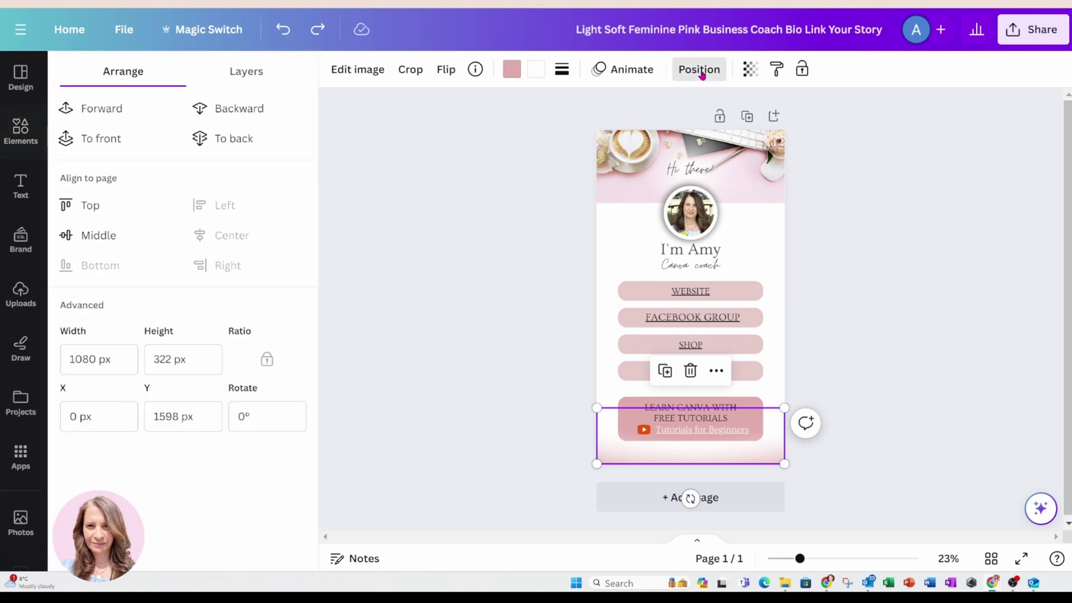
{"action": "left_click", "coordinate": [261, 73]}
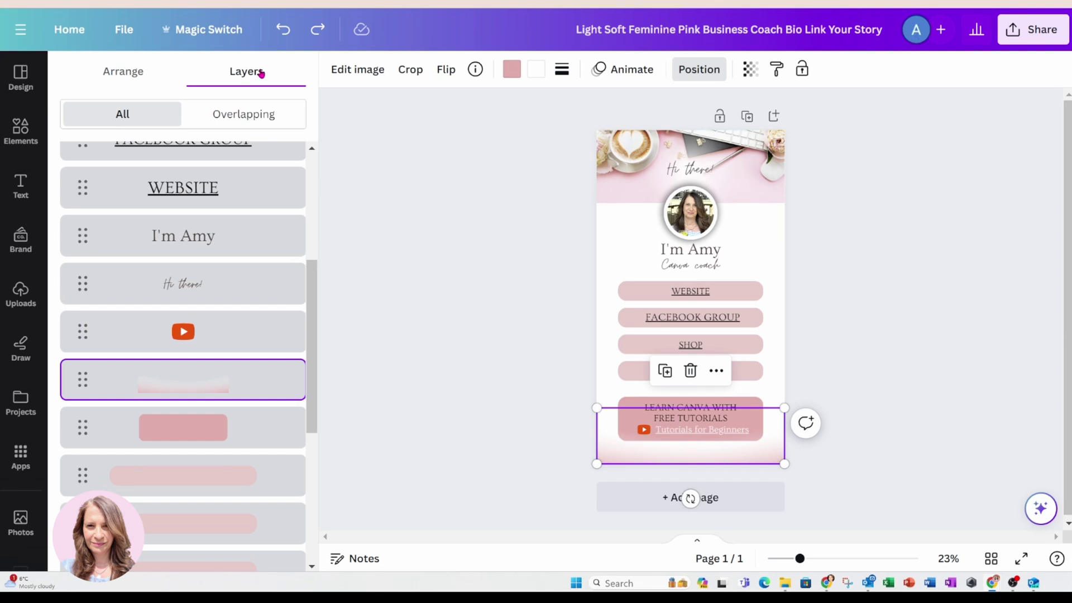
{"action": "left_click_drag", "start_coordinate": [252, 390], "coordinate": [243, 430]}
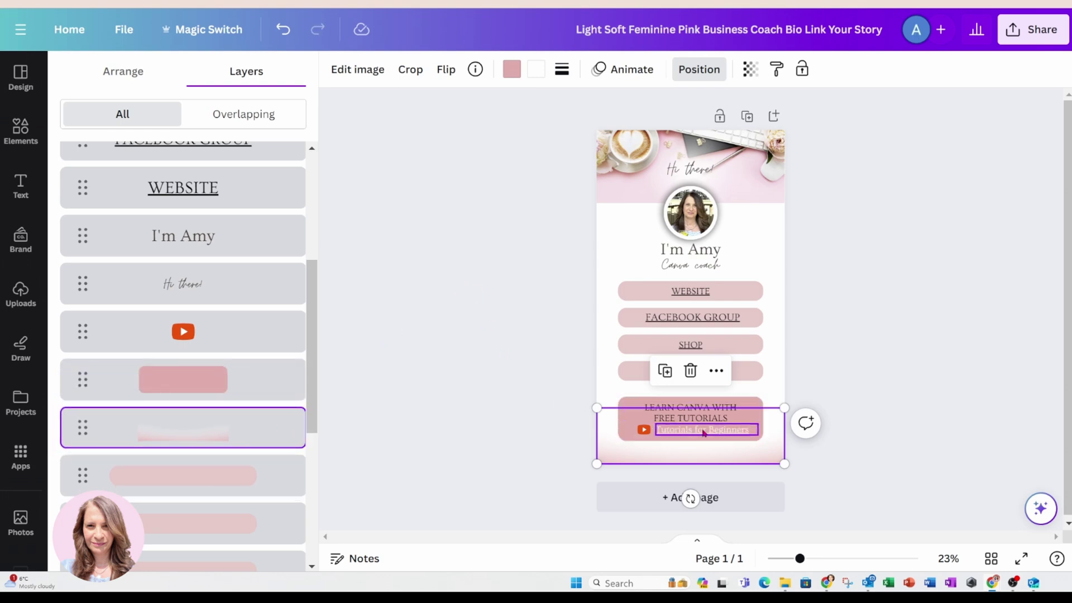
{"action": "key", "text": "Escape"}
{"action": "left_click", "coordinate": [787, 438]}
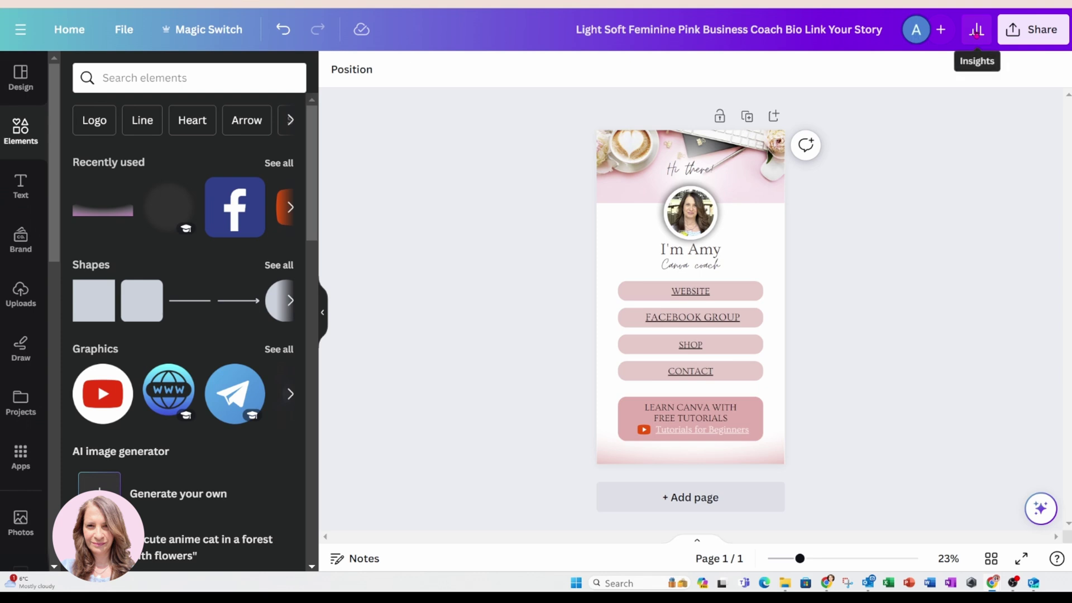
{"action": "left_click", "coordinate": [975, 31]}
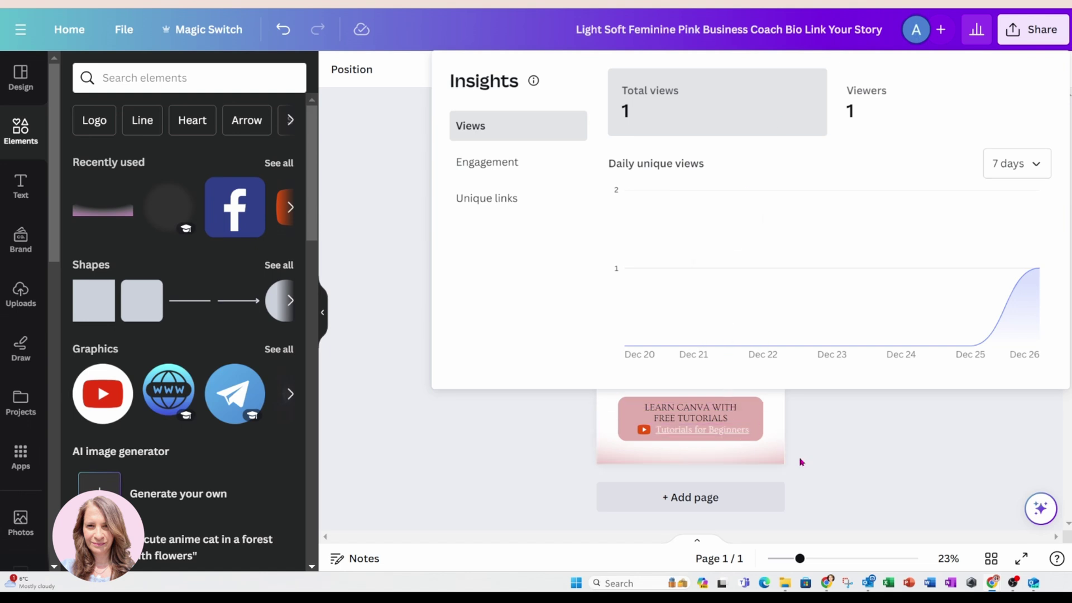
{"action": "left_click", "coordinate": [536, 426]}
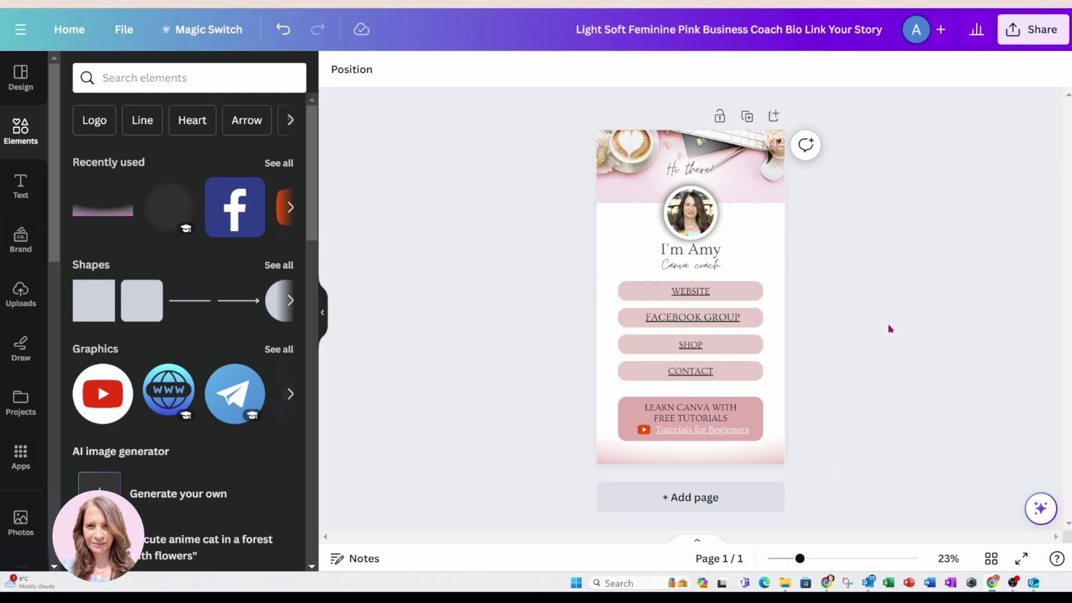
Open the design's live public view link from the Share menu.
{"action": "left_click", "coordinate": [1020, 32]}
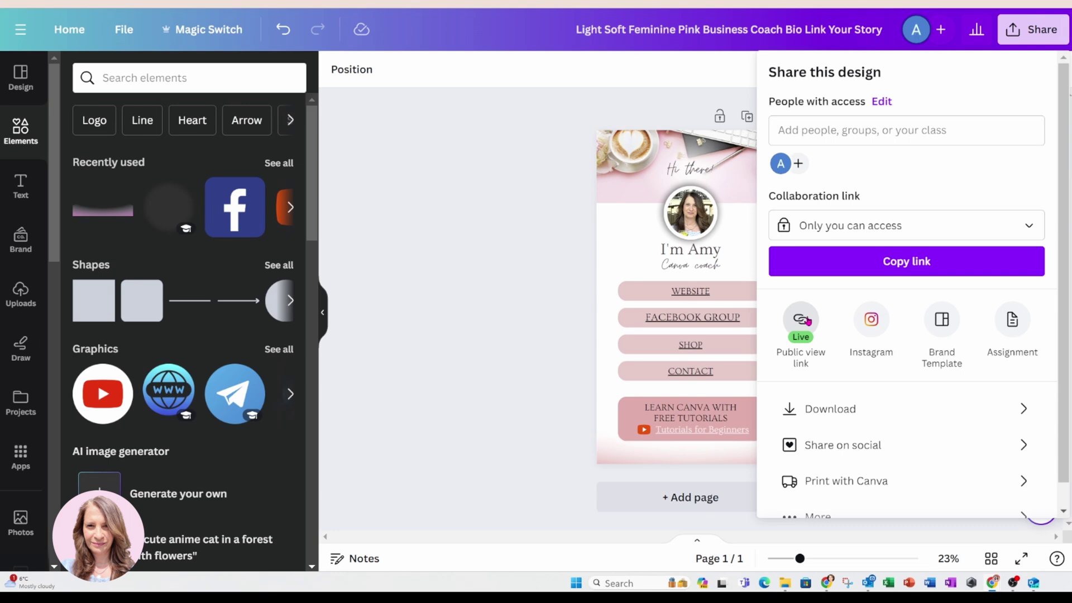
{"action": "left_click", "coordinate": [802, 319]}
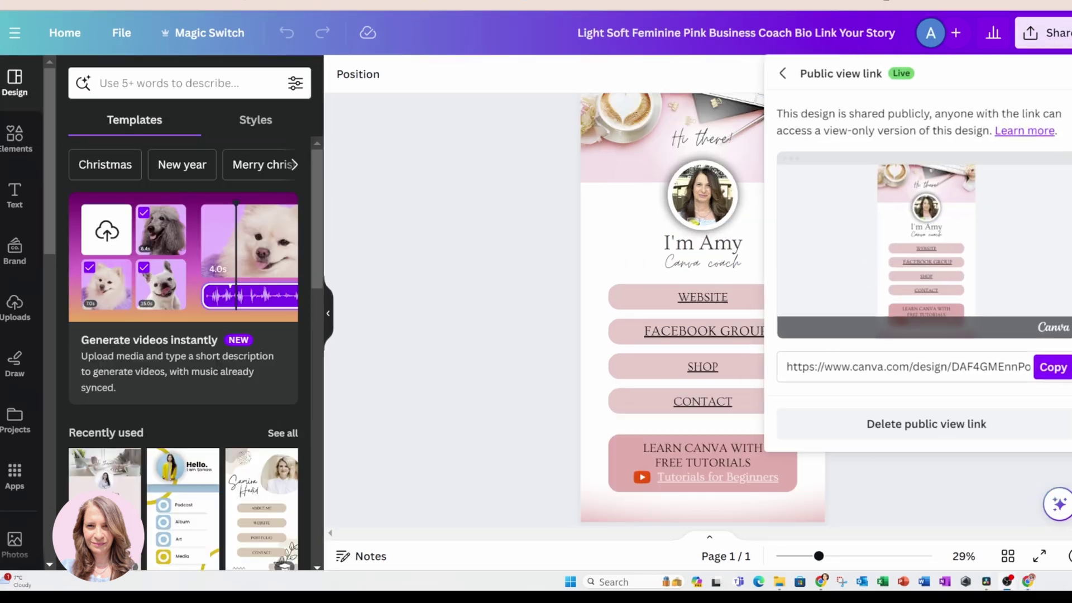